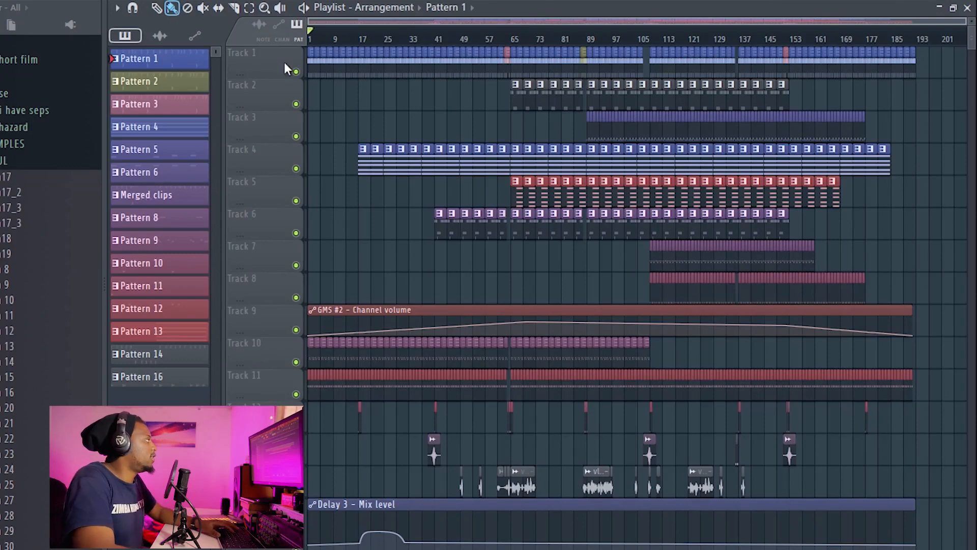
# Step: Narrow the browser and reduce the playlist track height to fit all fifteen tracks of the arrangement in view
pyautogui.scroll(2, 319, 44)
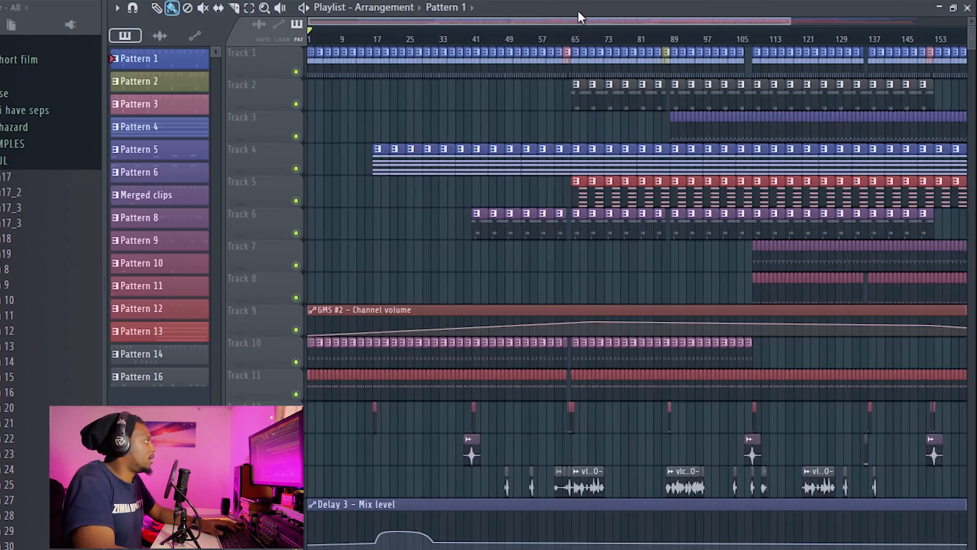
pyautogui.scroll(3, 356, 33)
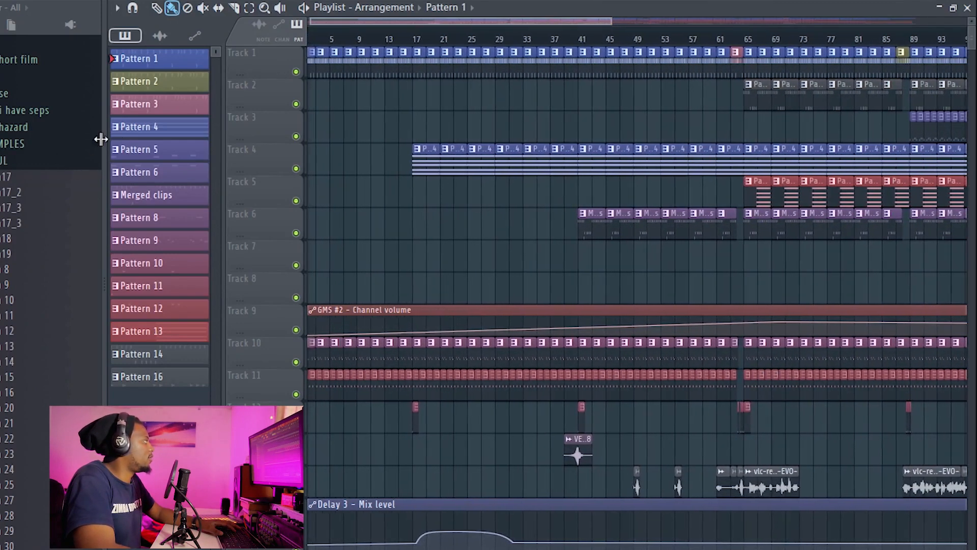
pyautogui.moveTo(103, 157); pyautogui.dragTo(41, 155)
pyautogui.scroll(-4, 336, 41)
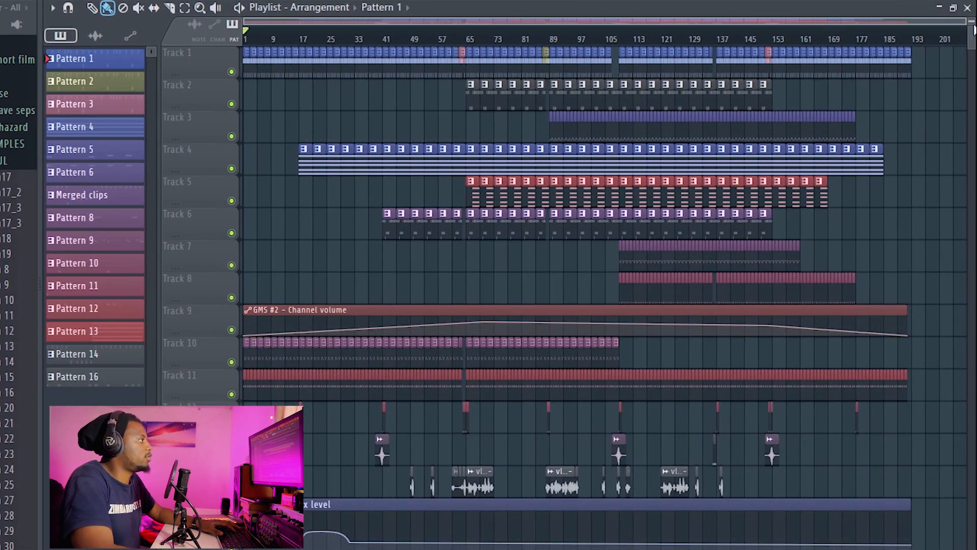
pyautogui.moveTo(973, 30); pyautogui.dragTo(973, 25)
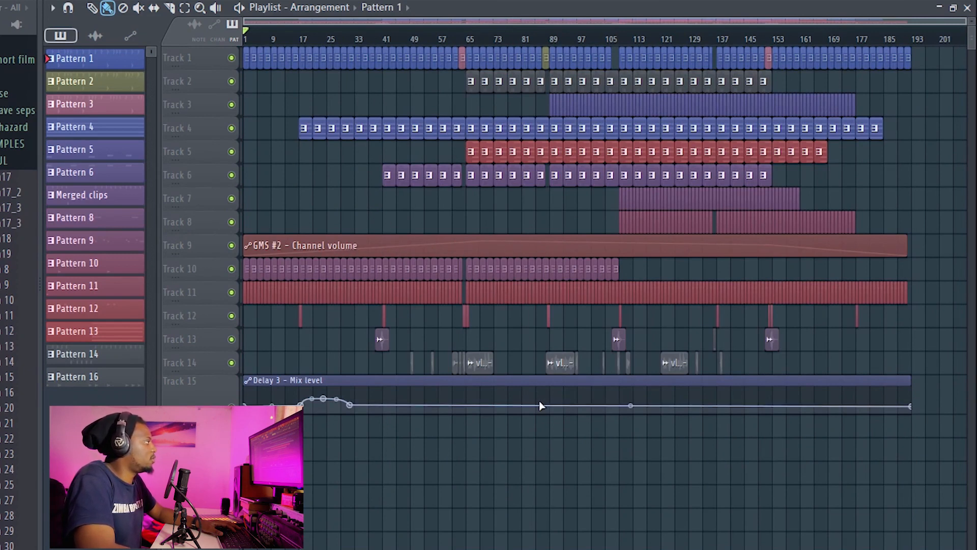
pyautogui.scroll(3, 247, 36)
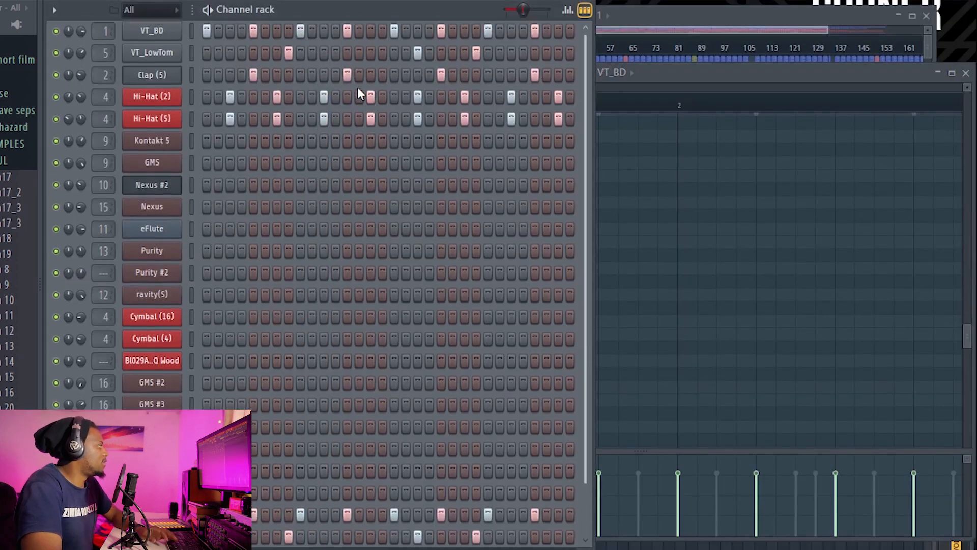
# Step: Play Pattern 1 in the channel rack and look over its kick, tom, clap and hi-hat steps
pyautogui.scroll(2, 357, 87)
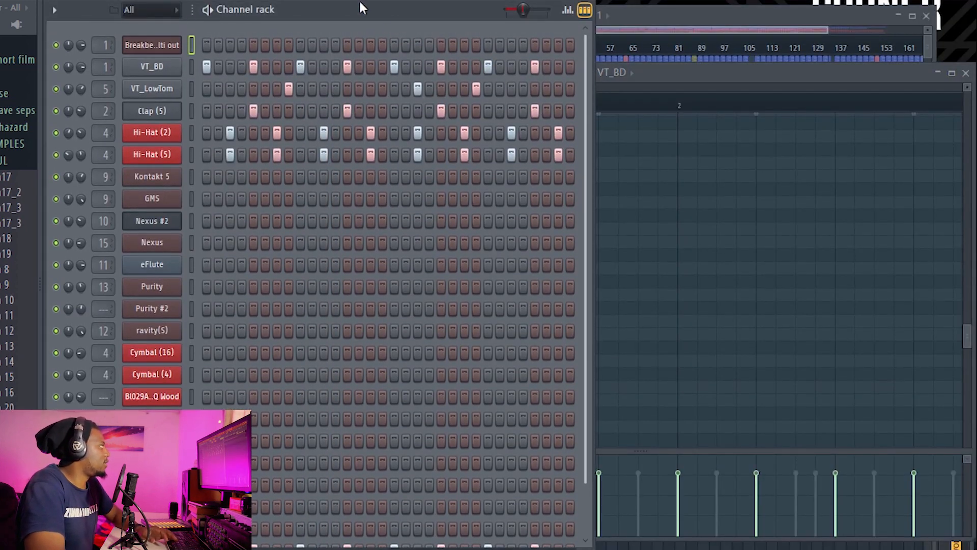
pyautogui.press('space')
pyautogui.scroll(-2, 392, 227)
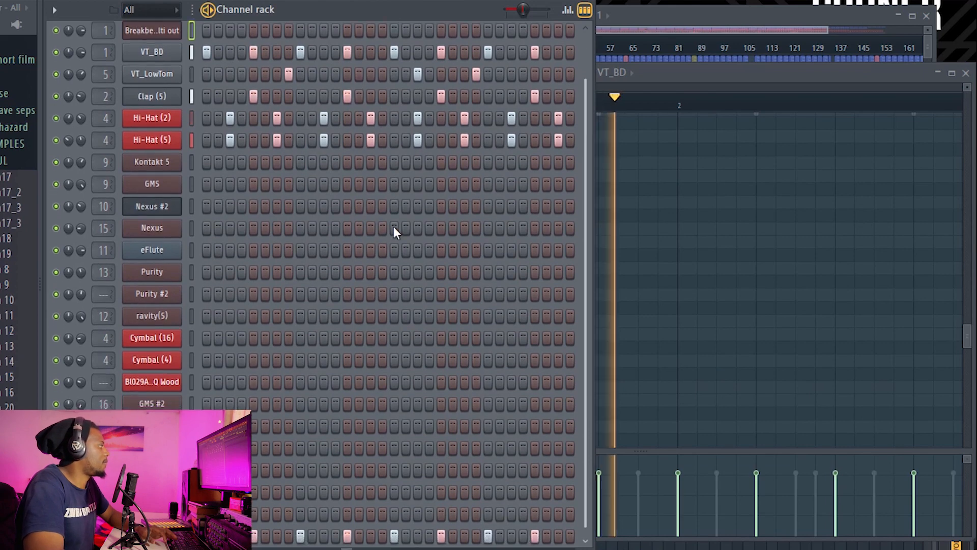
pyautogui.scroll(2, 394, 227)
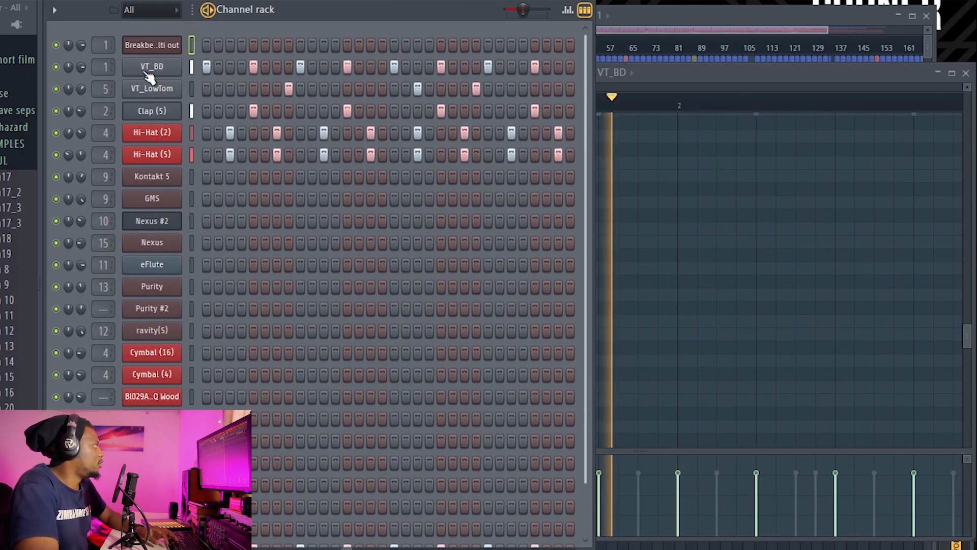
# Step: Open the sampler settings of the VT_BD, VT_LowTom and Clap (5) channels and place them beside the channel rack
pyautogui.click(158, 70)
pyautogui.moveTo(241, 121); pyautogui.dragTo(645, 161)
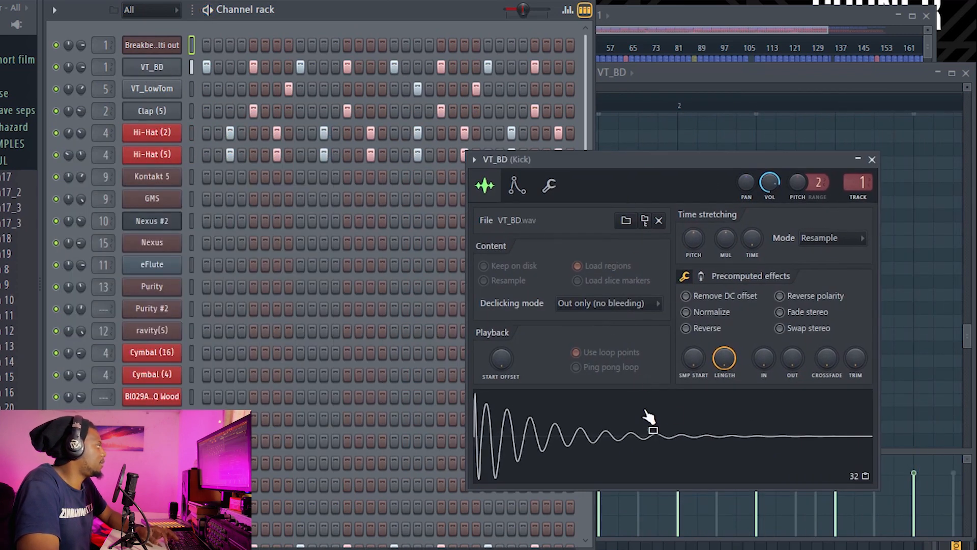
pyautogui.moveTo(701, 158); pyautogui.dragTo(712, 136)
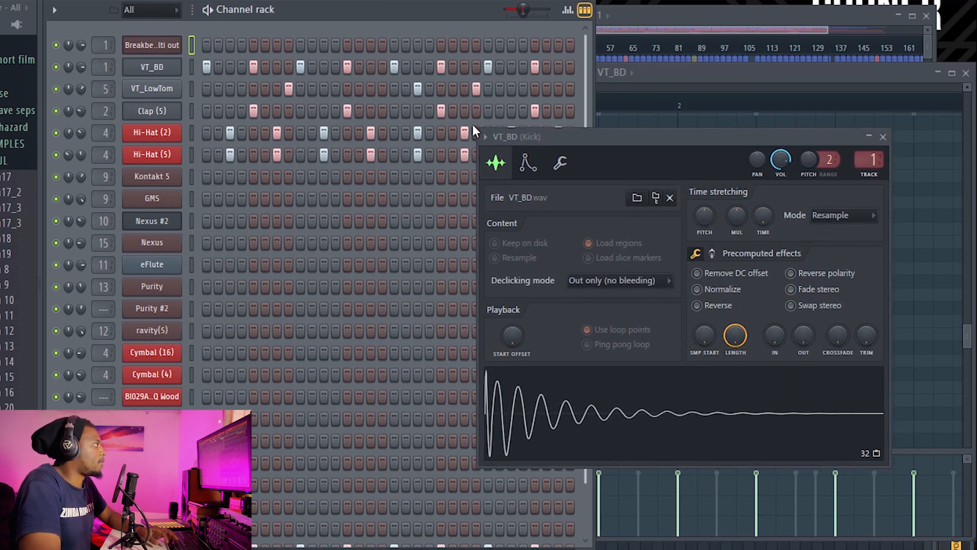
pyautogui.click(155, 99)
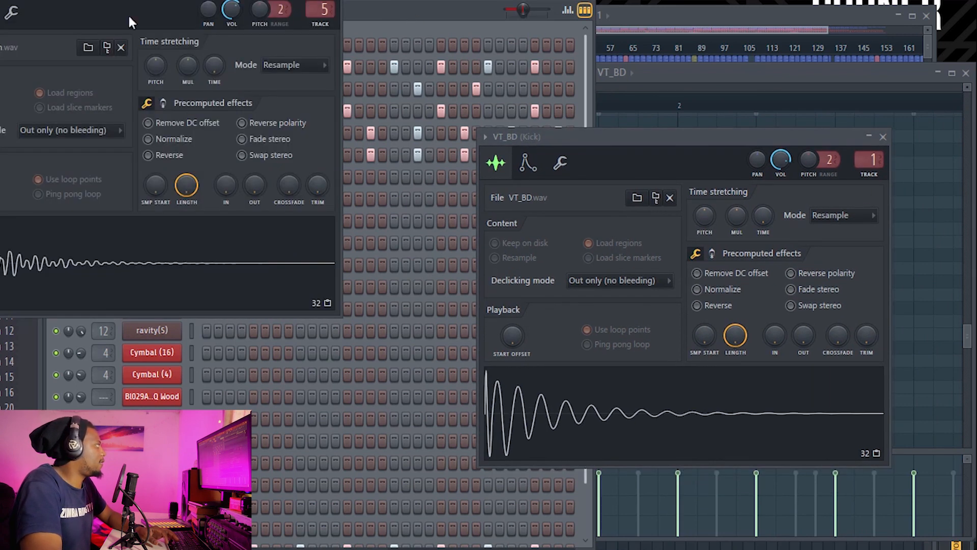
pyautogui.moveTo(179, 20); pyautogui.dragTo(694, 187)
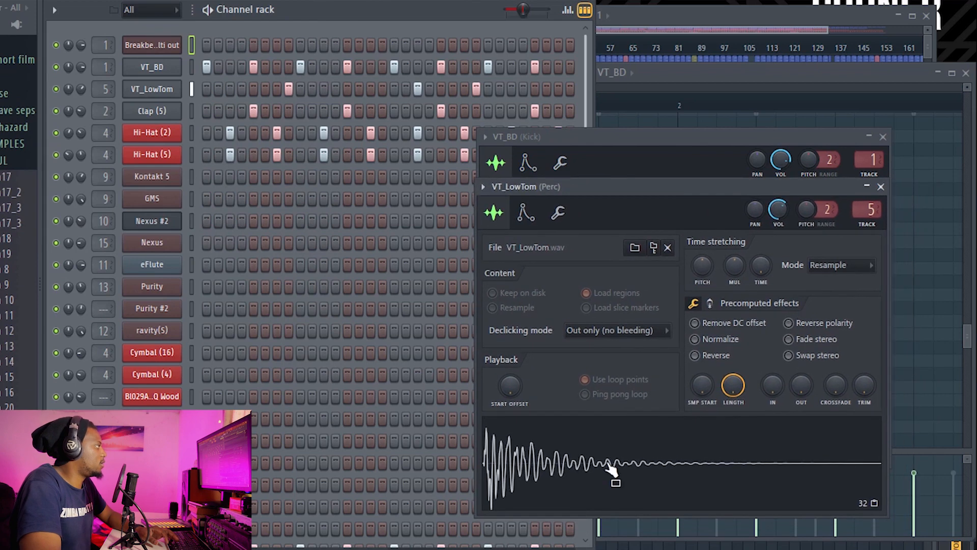
pyautogui.moveTo(589, 209); pyautogui.dragTo(607, 218)
pyautogui.click(176, 111)
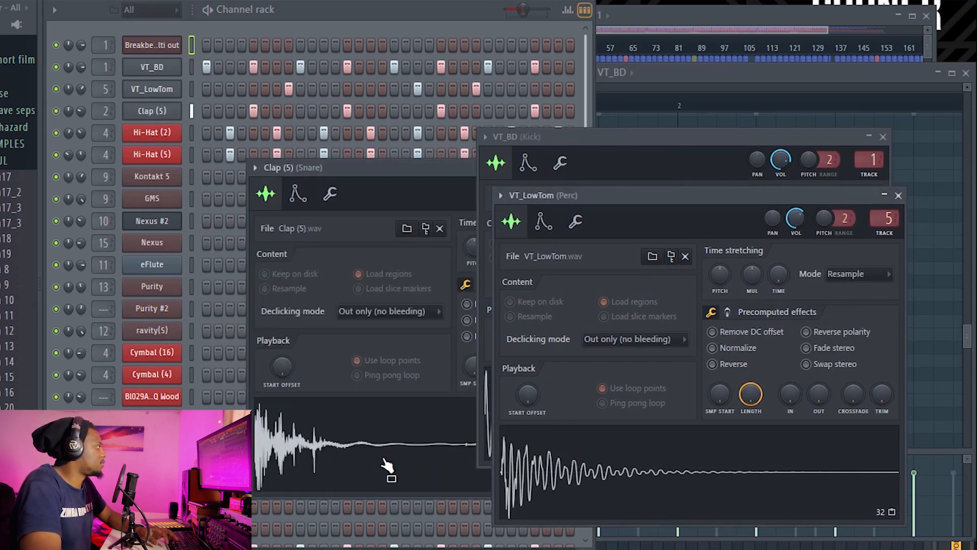
pyautogui.moveTo(381, 176); pyautogui.dragTo(660, 162)
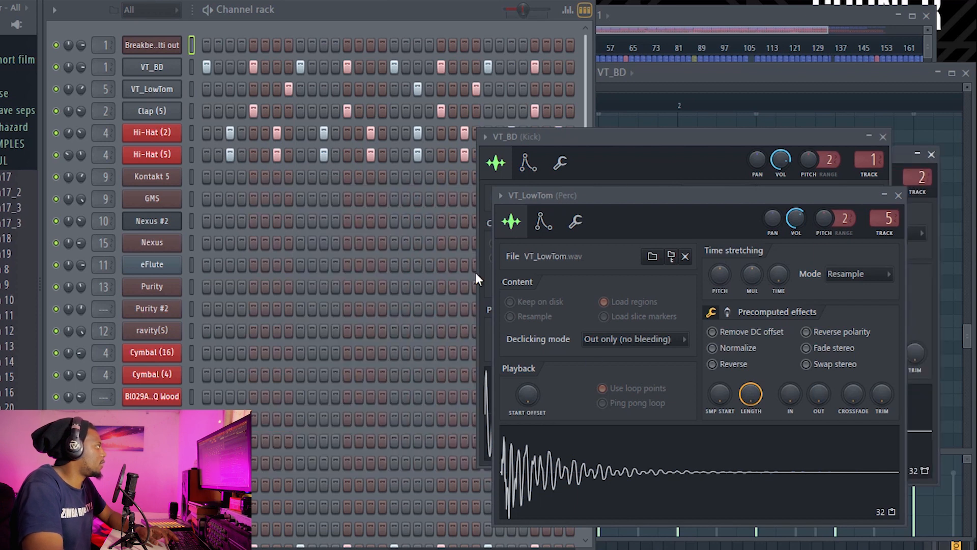
# Step: Play Pattern 1 again and move the VT_BD sampler window clear of the VT_LowTom one
pyautogui.press('space')
pyautogui.moveTo(344, 14); pyautogui.dragTo(338, 14)
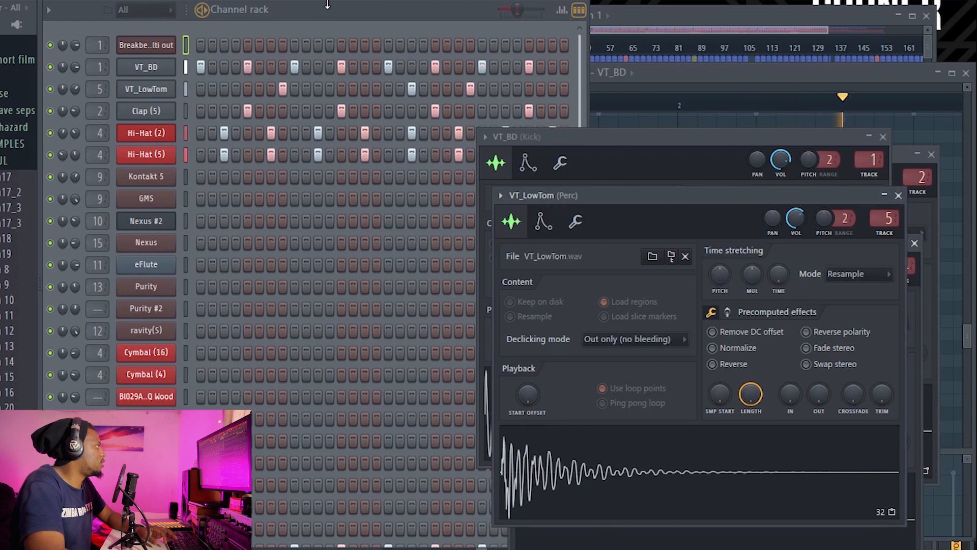
pyautogui.moveTo(333, 16); pyautogui.dragTo(331, 17)
pyautogui.moveTo(579, 150); pyautogui.dragTo(727, 221)
pyautogui.moveTo(431, 15); pyautogui.dragTo(431, 15)
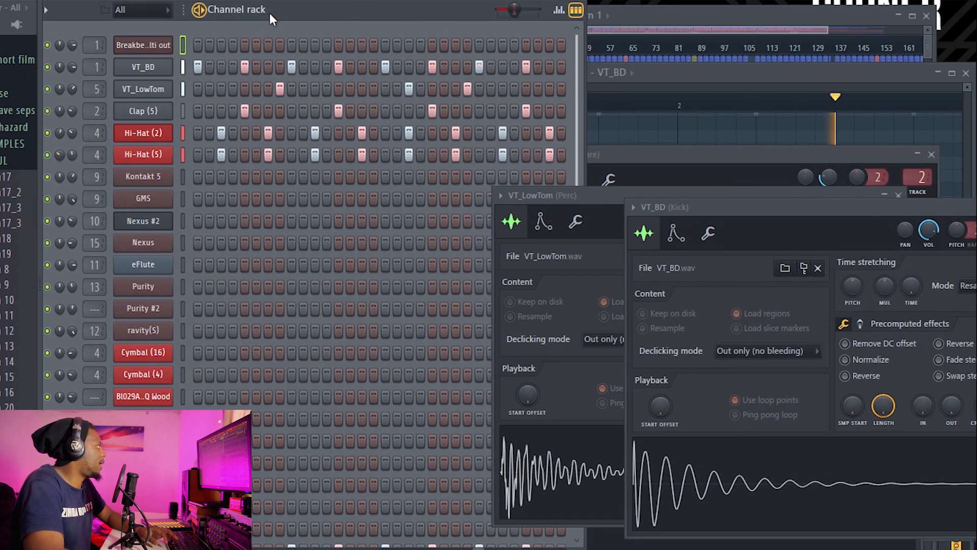
pyautogui.moveTo(309, 15); pyautogui.dragTo(318, 14)
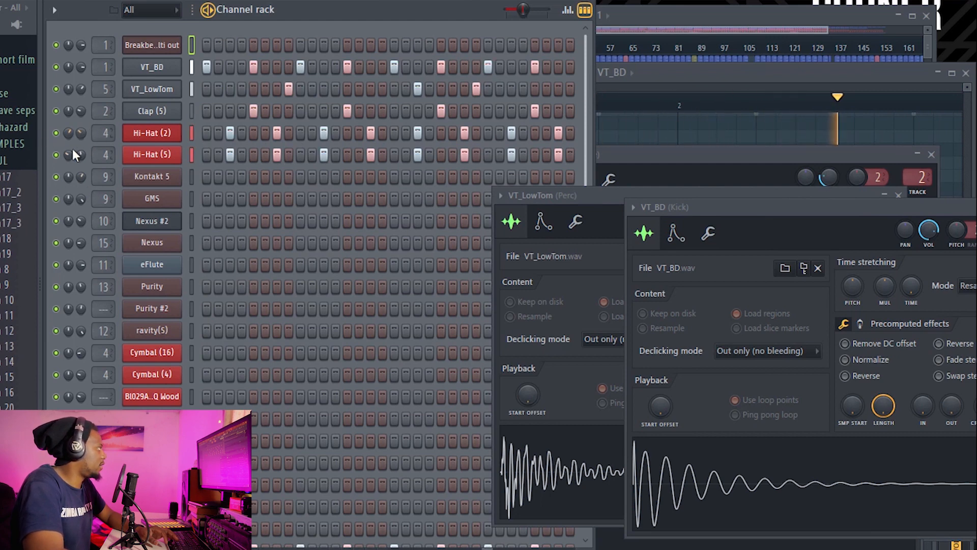
# Step: Review the full channel list of Pattern 1 while the drum loop plays
pyautogui.scroll(-2, 275, 222)
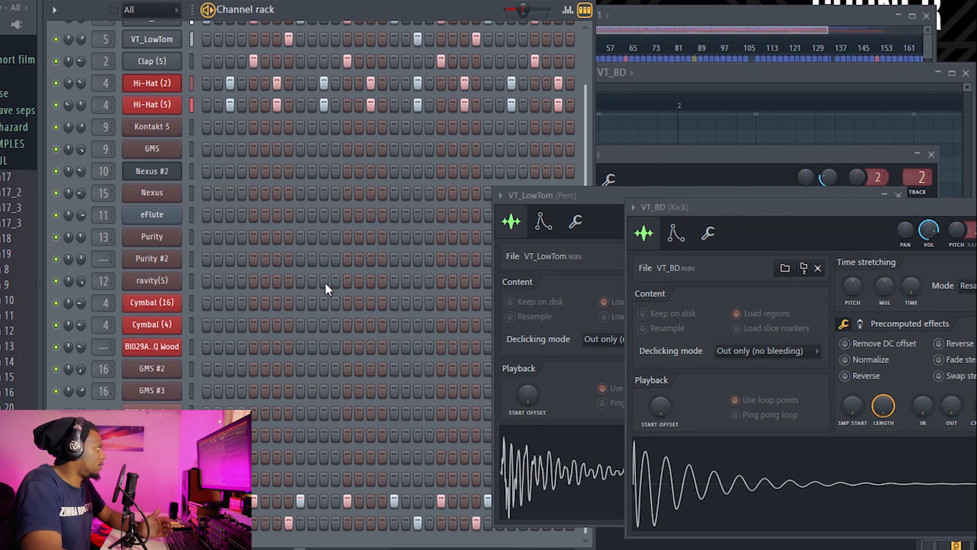
pyautogui.scroll(2, 299, 233)
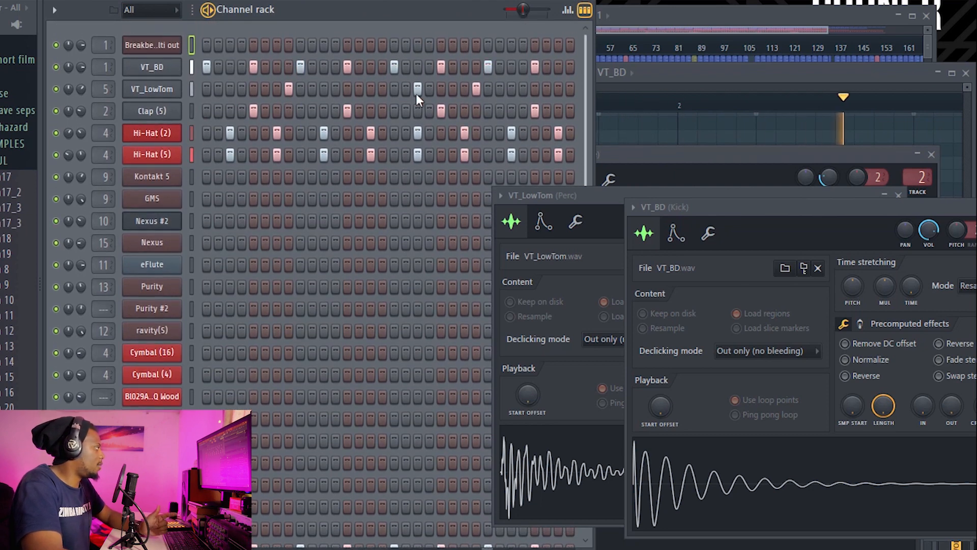
pyautogui.scroll(-2, 395, 388)
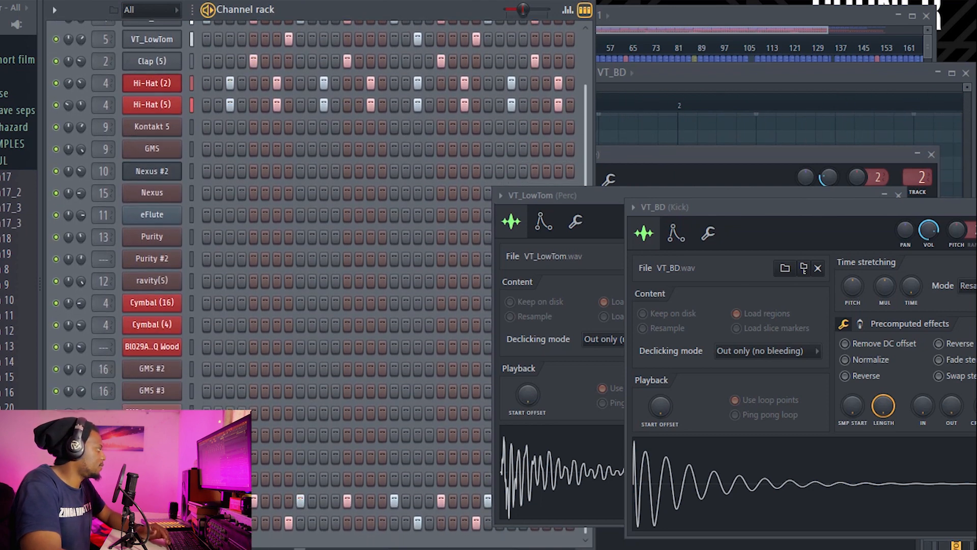
pyautogui.scroll(2, 420, 204)
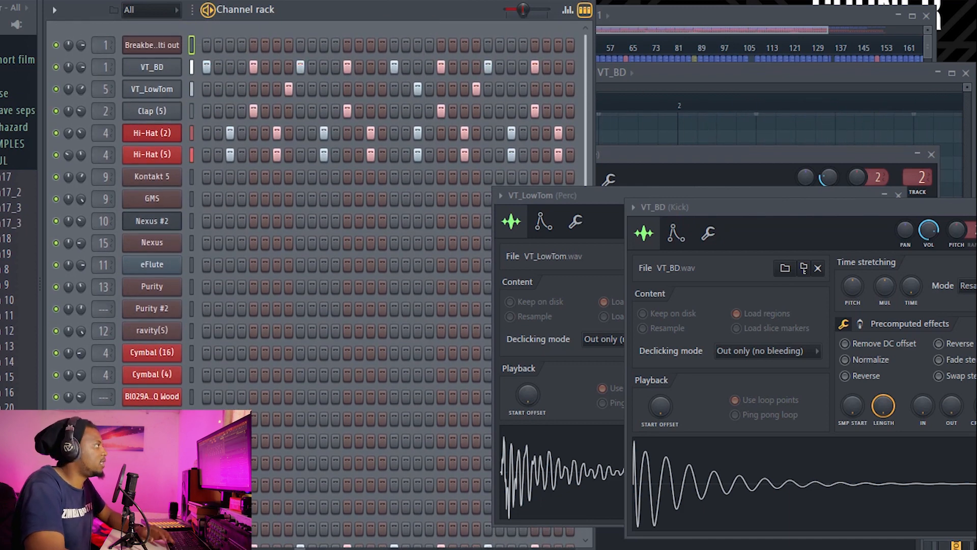
# Step: Bring the playlist forward, closing the VT_LowTom sampler window and moving the VT_BD one lower
pyautogui.click(680, 10)
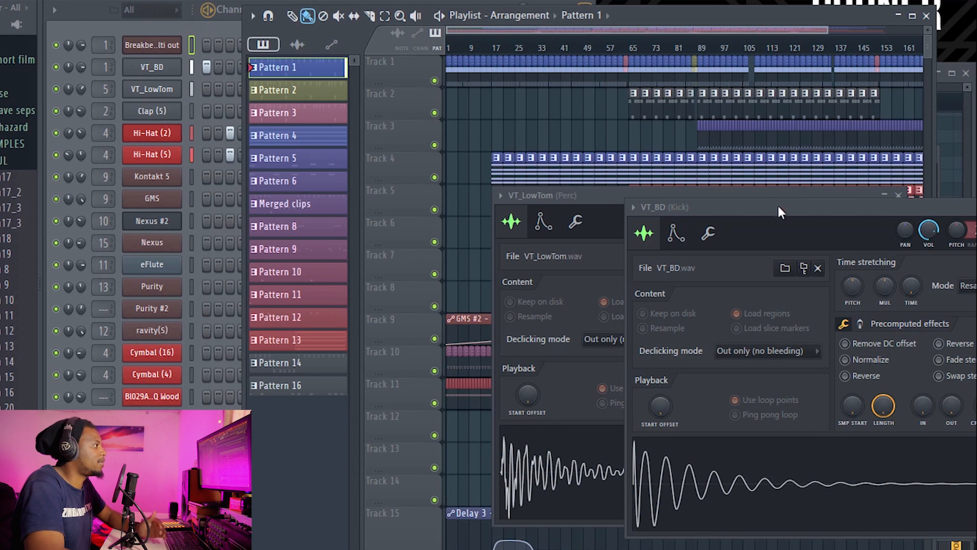
pyautogui.moveTo(828, 206); pyautogui.dragTo(804, 275)
pyautogui.click(898, 197)
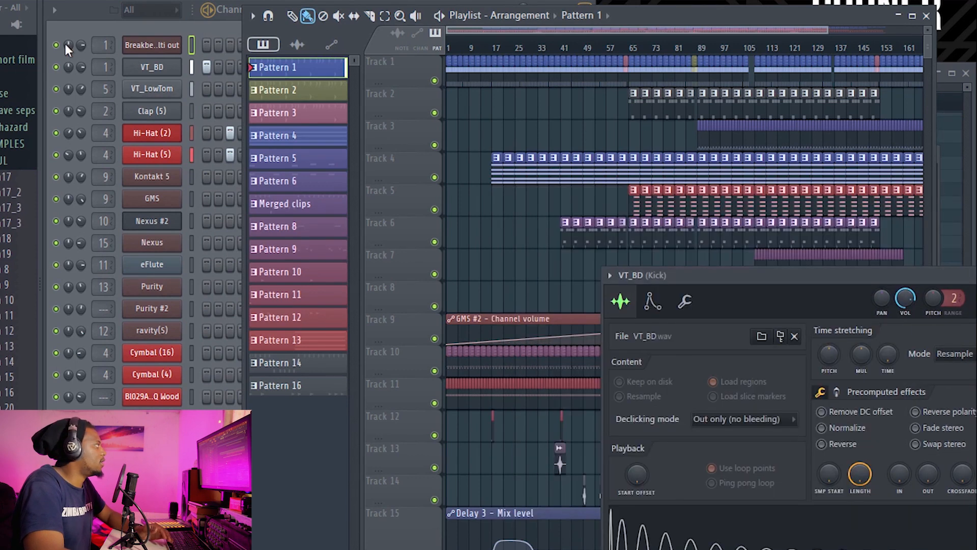
pyautogui.click(101, 16)
pyautogui.click(704, 23)
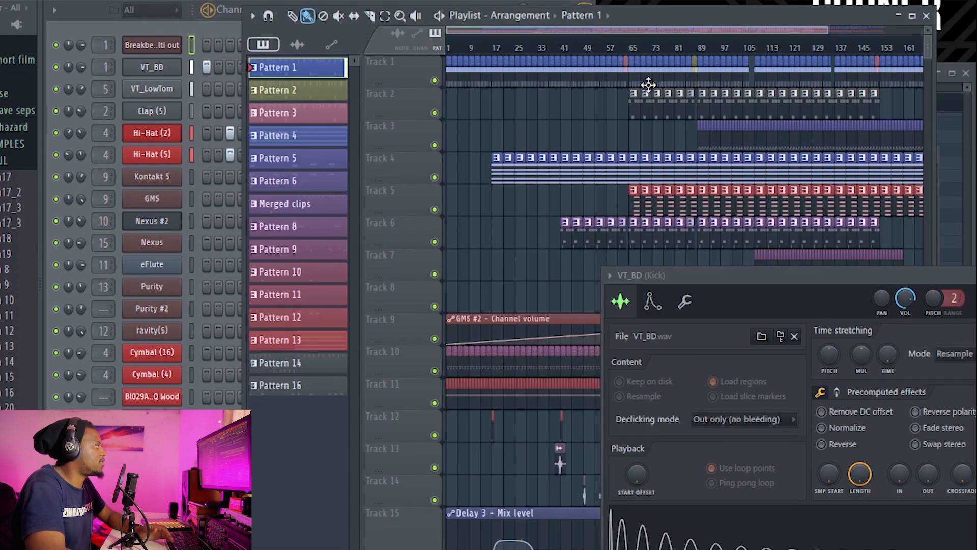
# Step: Play the song from the playlist and load the Pattern 9 clip from Track 10 into the channel rack
pyautogui.press('space')
pyautogui.click(484, 48)
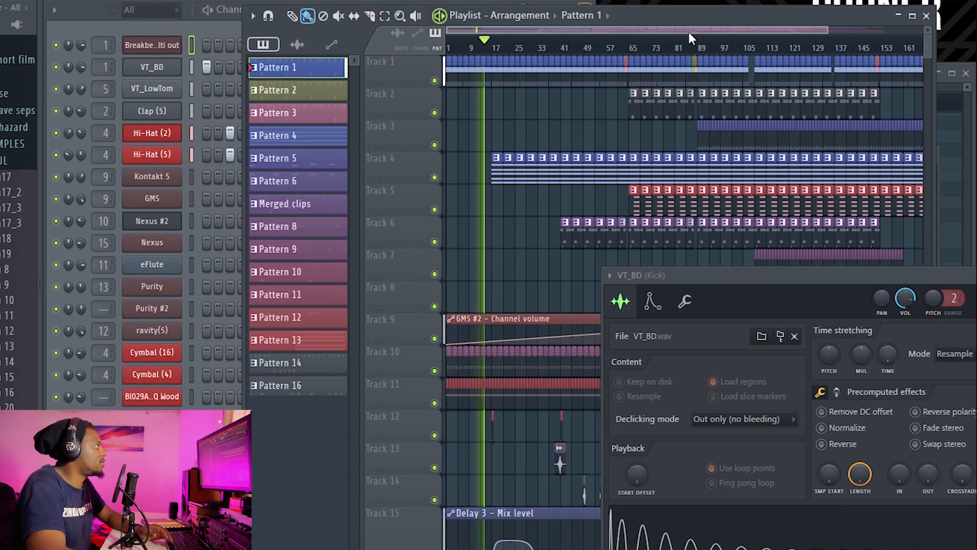
pyautogui.scroll(-2, 570, 238)
pyautogui.scroll(-3, 523, 200)
pyautogui.doubleClick(517, 205)
pyautogui.click(198, 10)
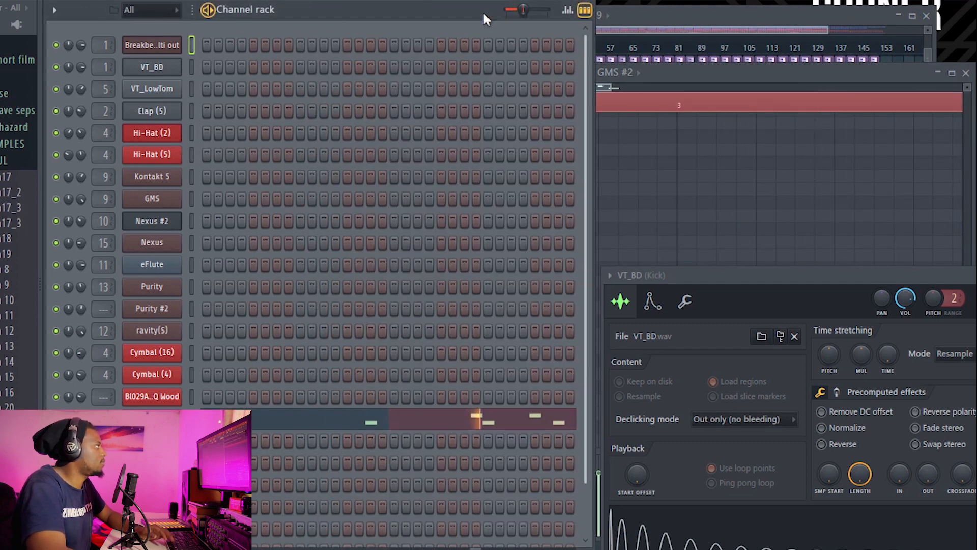
# Step: Open the GMS #2 notes of Pattern 9 in the piano roll and close the VT_BD sampler window
pyautogui.click(444, 418)
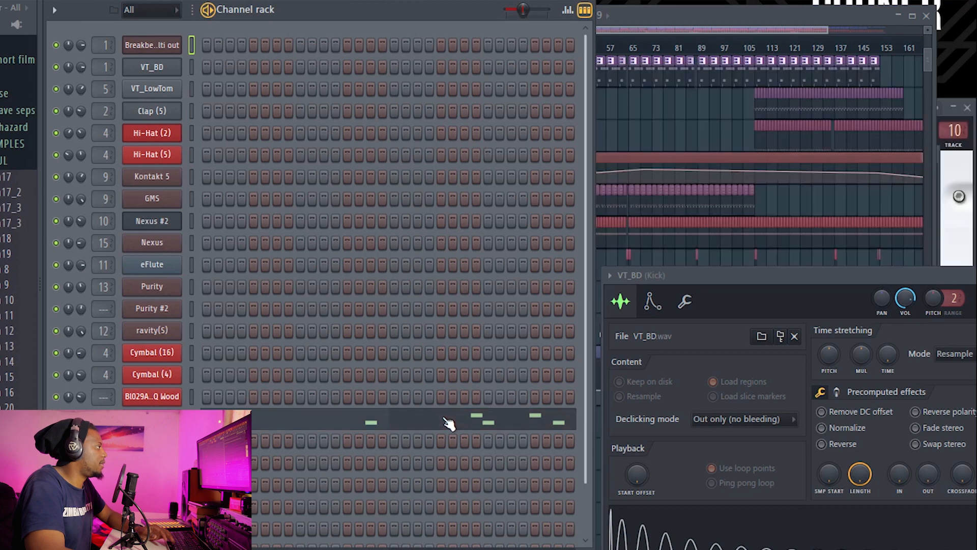
pyautogui.click(447, 423)
pyautogui.moveTo(710, 69); pyautogui.dragTo(656, 21)
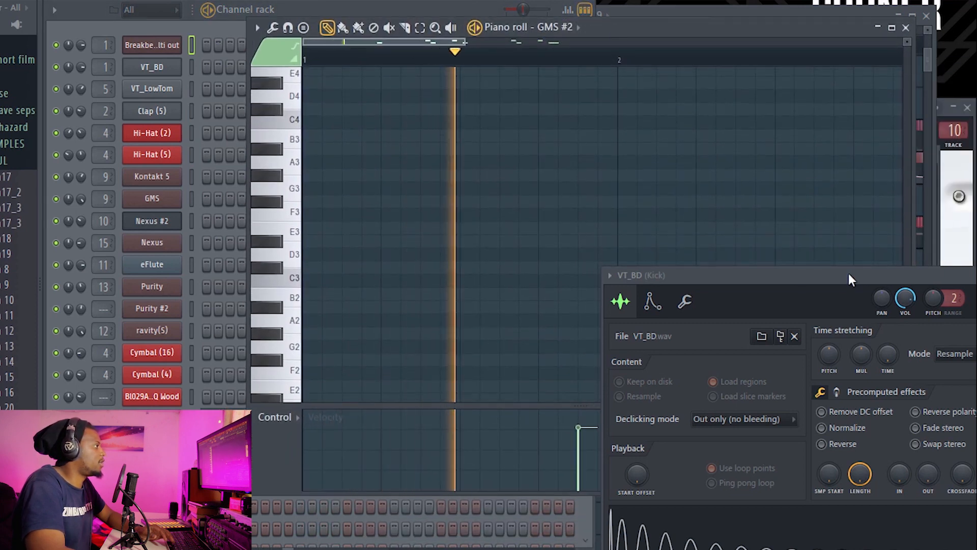
pyautogui.scroll(-2, 849, 273)
pyautogui.moveTo(829, 276); pyautogui.dragTo(489, 297)
pyautogui.click(672, 298)
# Step: Examine the GMS #2 melody notes of Pattern 9 in the piano roll while the pattern plays
pyautogui.scroll(8, 686, 206)
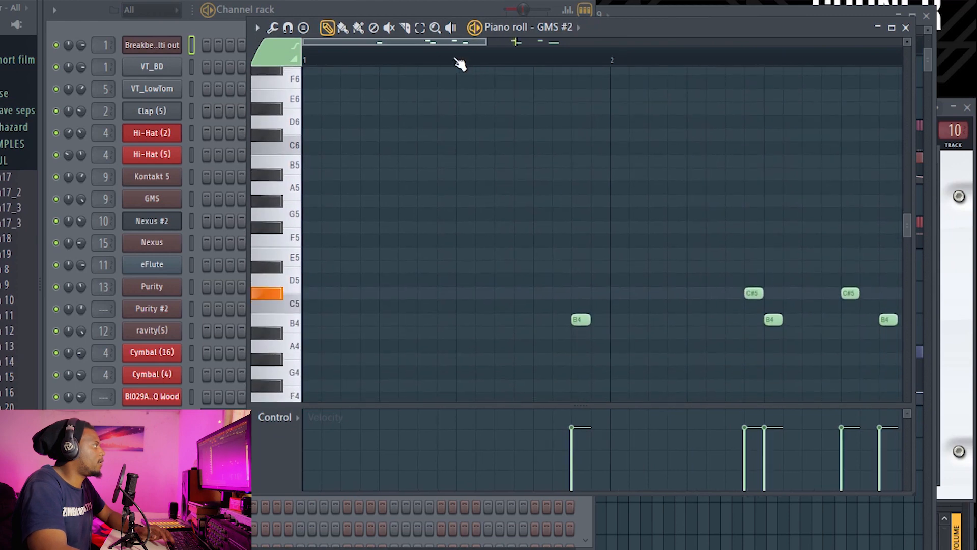
pyautogui.scroll(-3, 458, 56)
pyautogui.moveTo(467, 44); pyautogui.dragTo(499, 45)
pyautogui.scroll(-2, 530, 112)
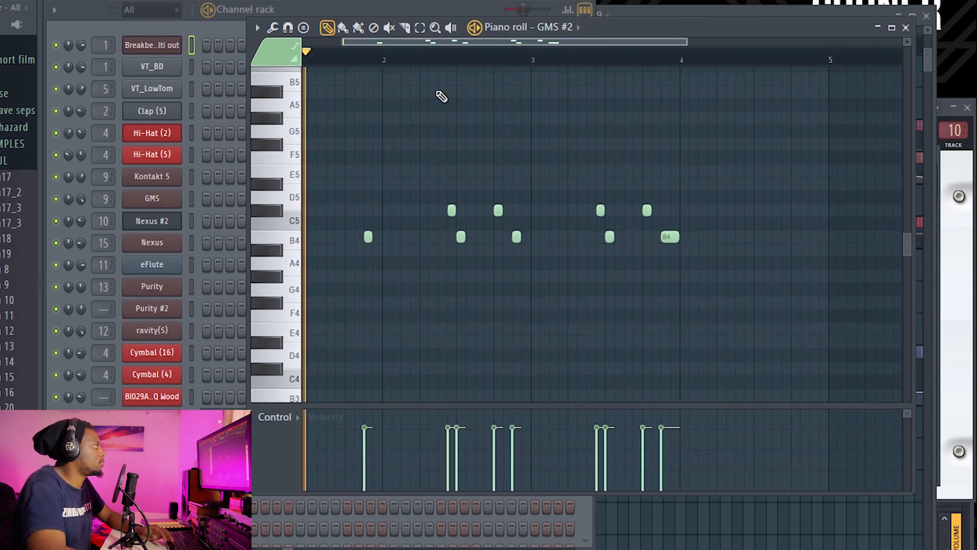
pyautogui.moveTo(417, 42); pyautogui.dragTo(405, 39)
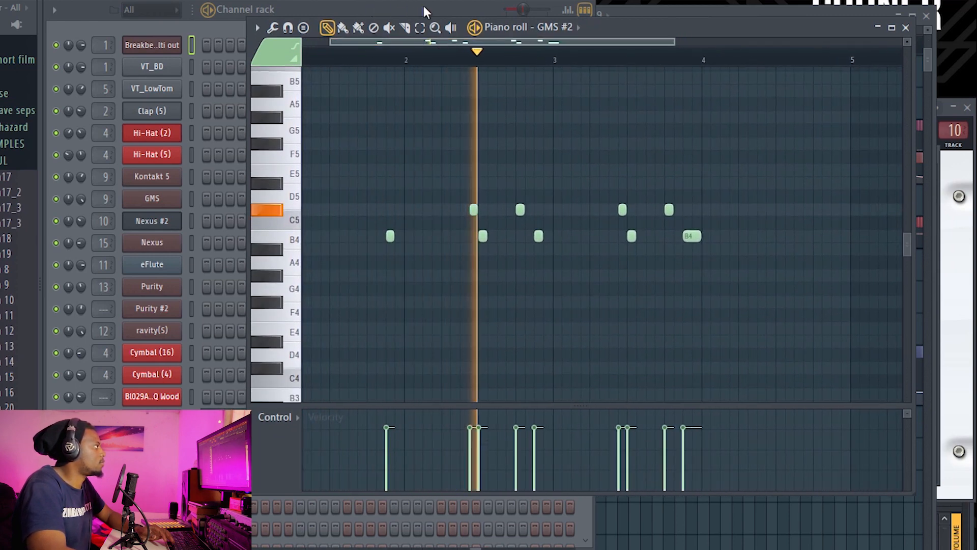
# Step: Return to the playlist and play the song from just after bar 33
pyautogui.click(425, 7)
pyautogui.press('F5')
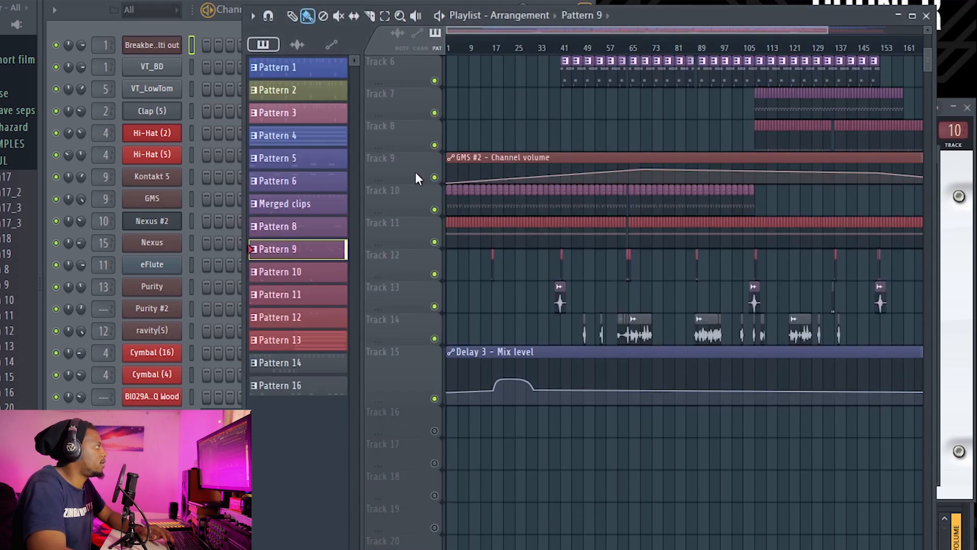
pyautogui.click(552, 46)
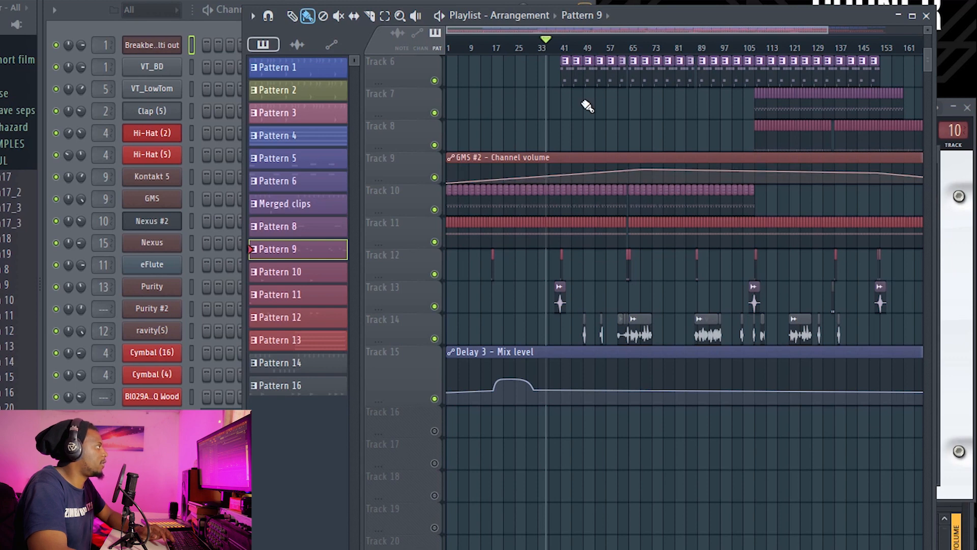
pyautogui.press('space')
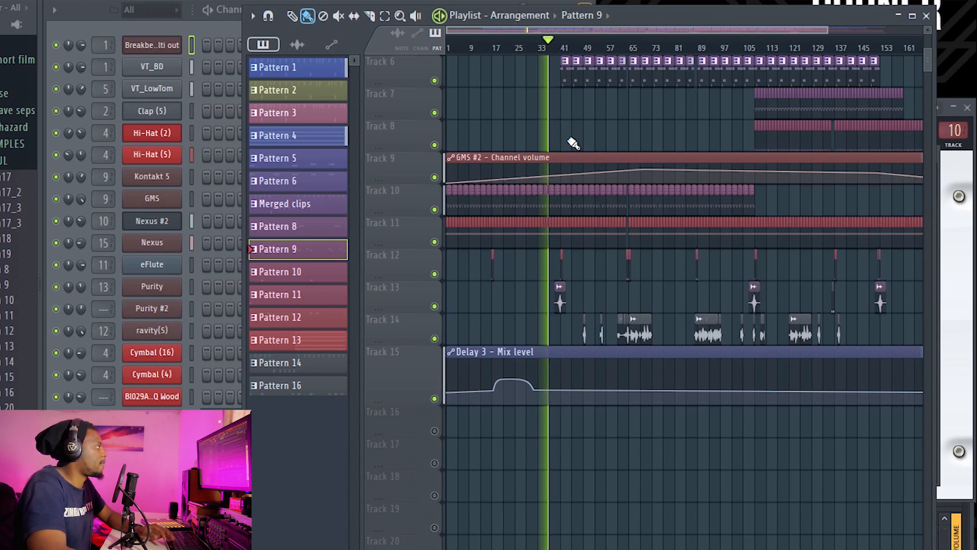
pyautogui.scroll(3, 570, 143)
pyautogui.scroll(3, 540, 128)
pyautogui.scroll(-1, 511, 120)
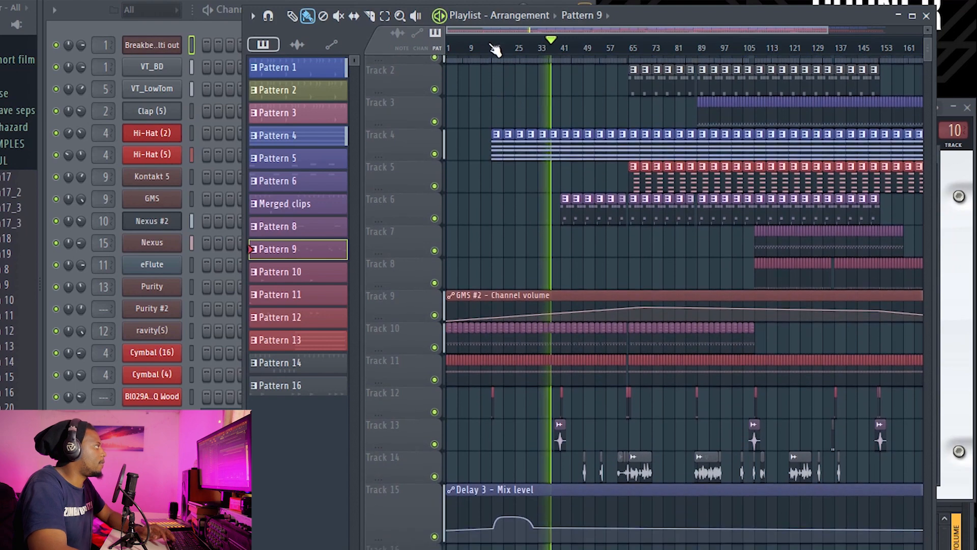
# Step: Play the song from just before bar 17, where the Pattern 4 clips begin on Track 4
pyautogui.click(487, 48)
pyautogui.press('space')
pyautogui.scroll(4, 492, 57)
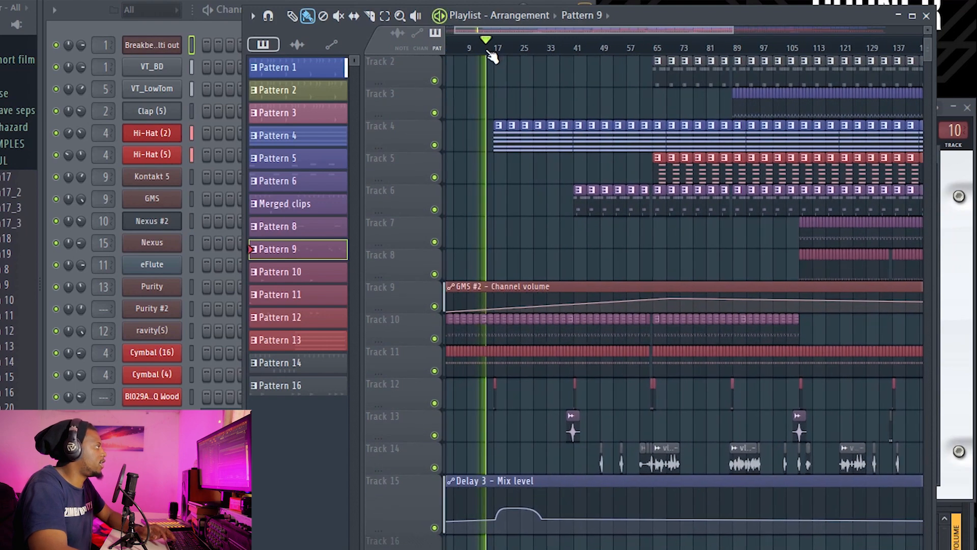
pyautogui.scroll(2, 491, 60)
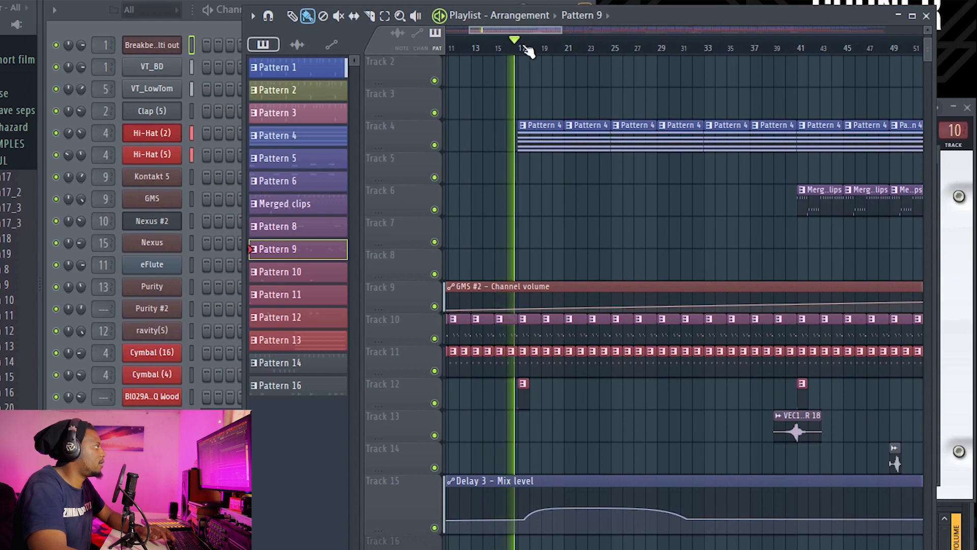
pyautogui.scroll(2, 529, 49)
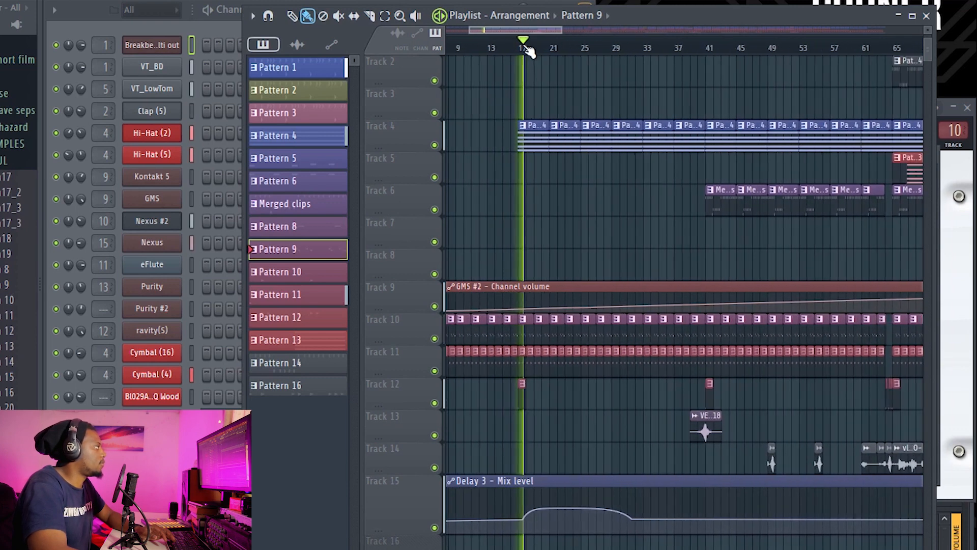
pyautogui.scroll(-3, 530, 50)
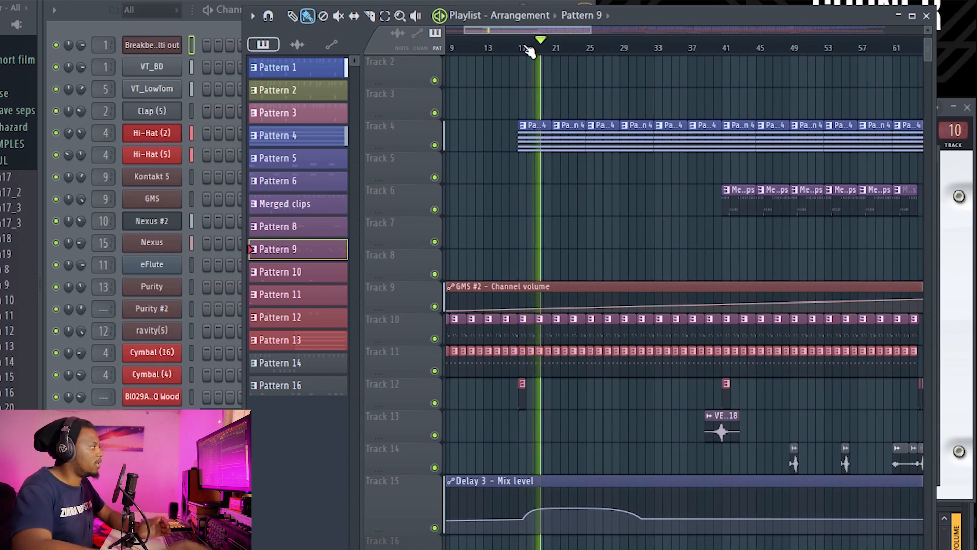
pyautogui.scroll(-2, 530, 46)
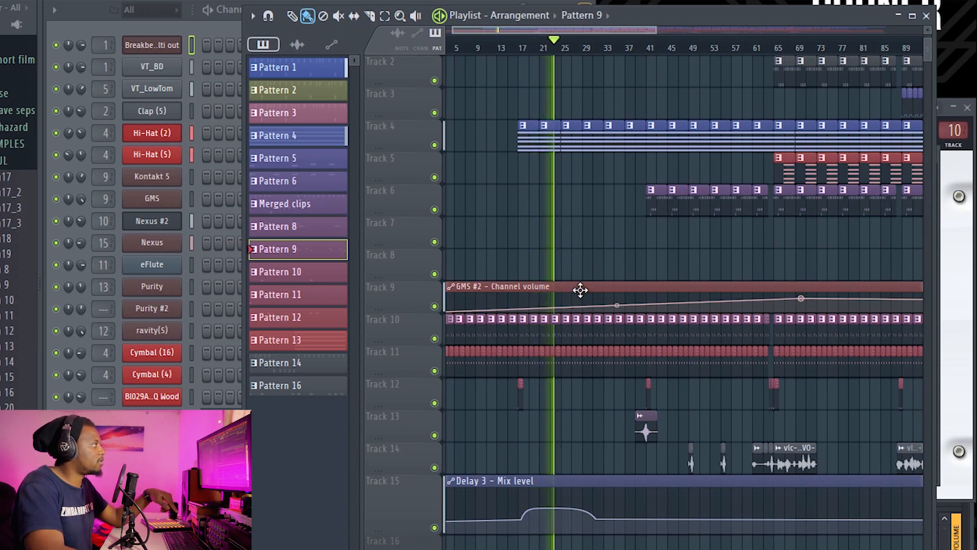
pyautogui.scroll(-3, 604, 47)
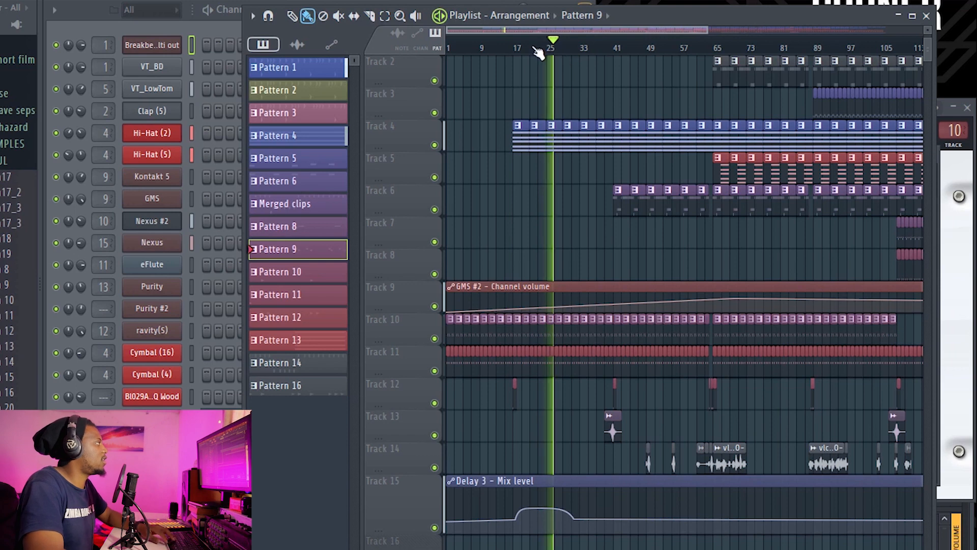
# Step: Jump playback to around bar 41, where the Merged clips pattern begins on Track 6
pyautogui.moveTo(611, 57); pyautogui.dragTo(616, 57)
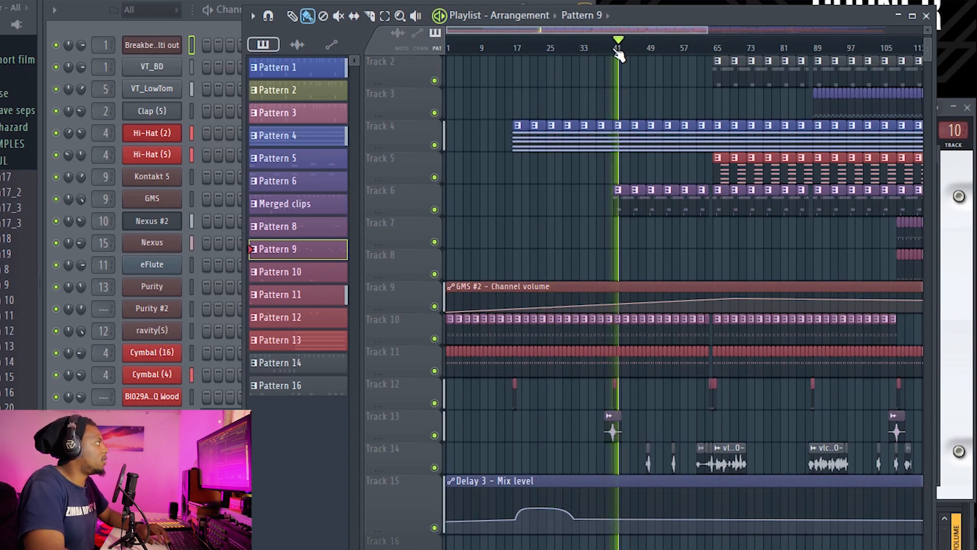
pyautogui.scroll(2, 623, 51)
pyautogui.scroll(3, 623, 51)
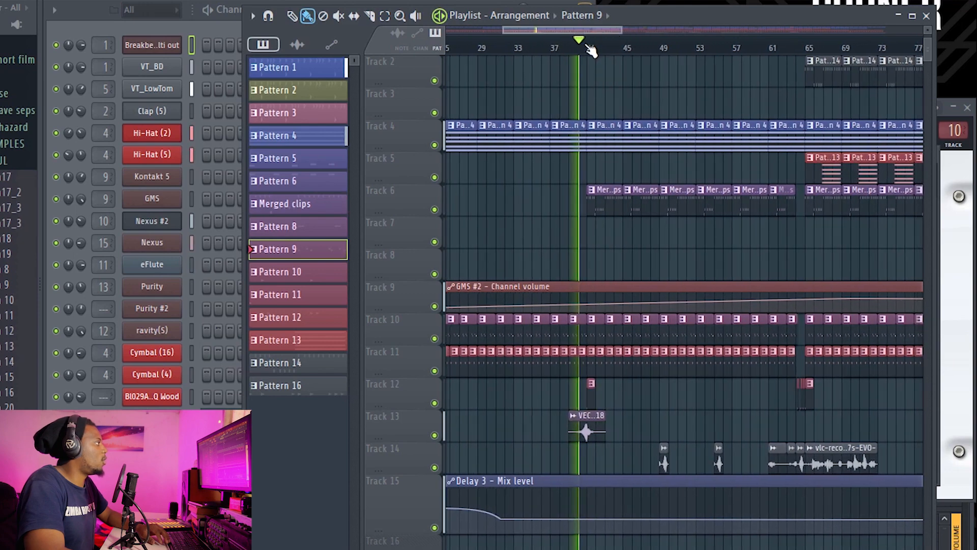
pyautogui.scroll(3, 587, 48)
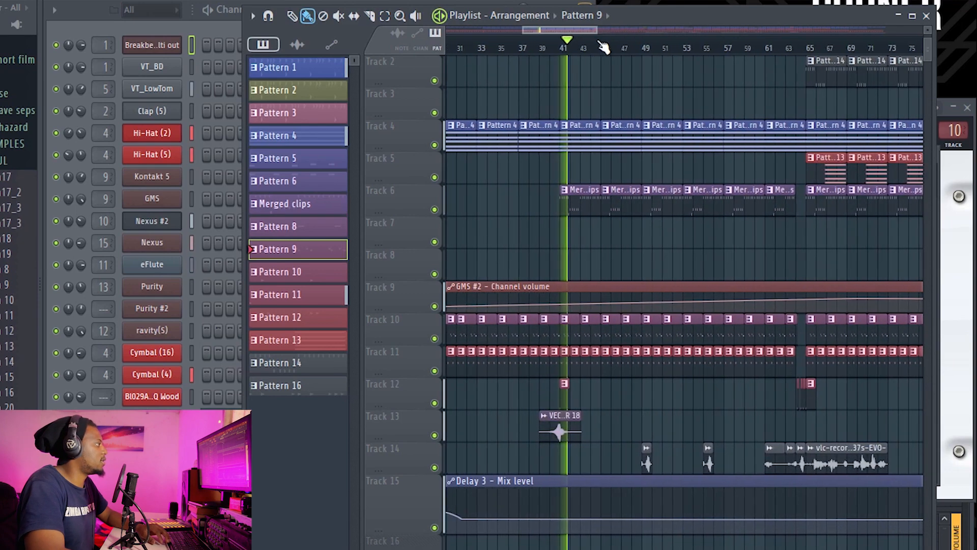
# Step: Load the Merged clips pattern from Track 6 into the channel rack and open the eFlute synth window beside its notes
pyautogui.doubleClick(584, 206)
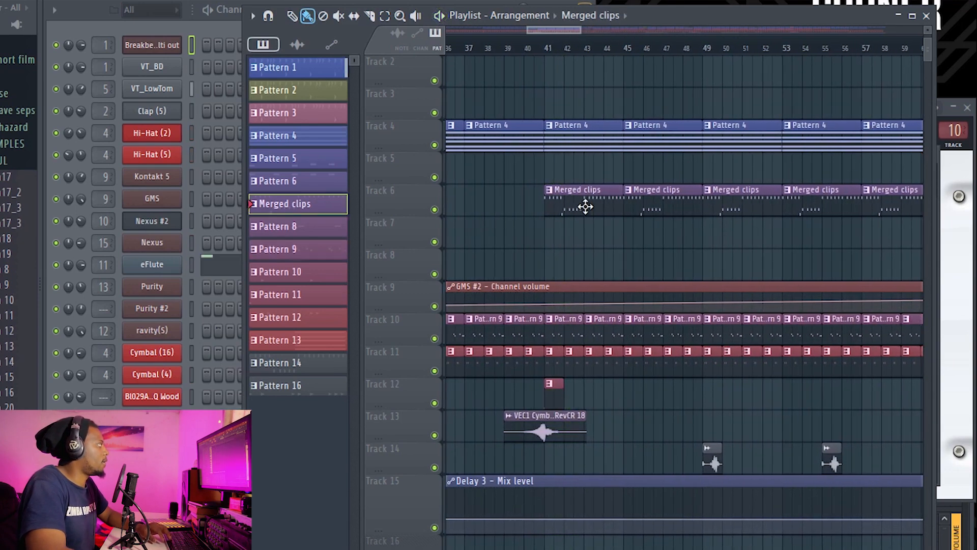
pyautogui.click(97, 26)
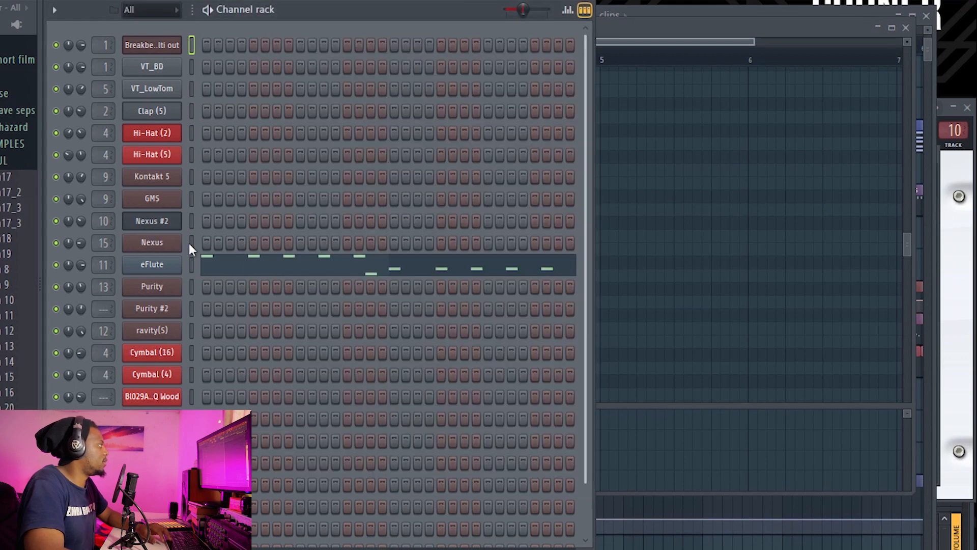
pyautogui.click(164, 273)
pyautogui.moveTo(877, 148); pyautogui.dragTo(715, 297)
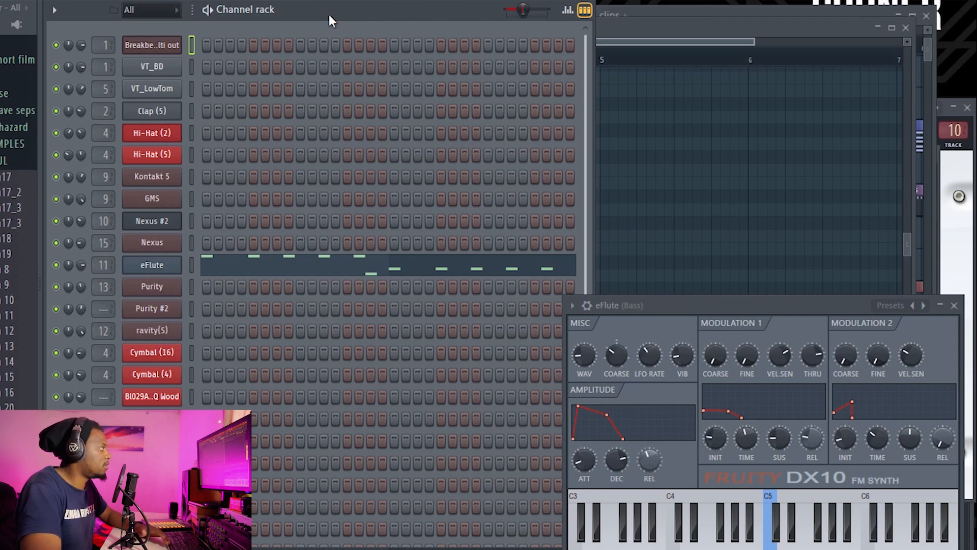
pyautogui.moveTo(704, 305); pyautogui.dragTo(628, 164)
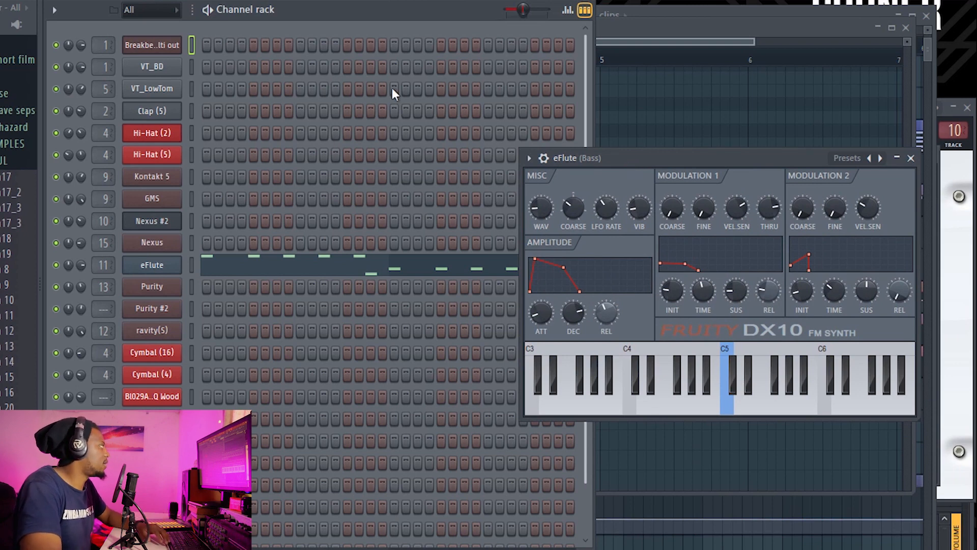
pyautogui.click(402, 23)
pyautogui.press('space')
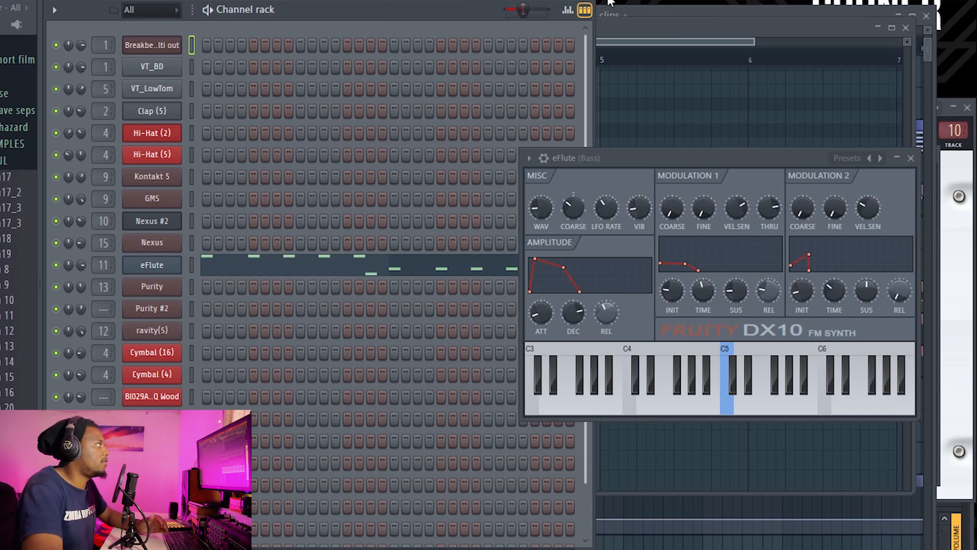
# Step: Return to the playlist and play the song from the start of the Merged clips at bar 41
pyautogui.press('F5')
pyautogui.scroll(-5, 577, 41)
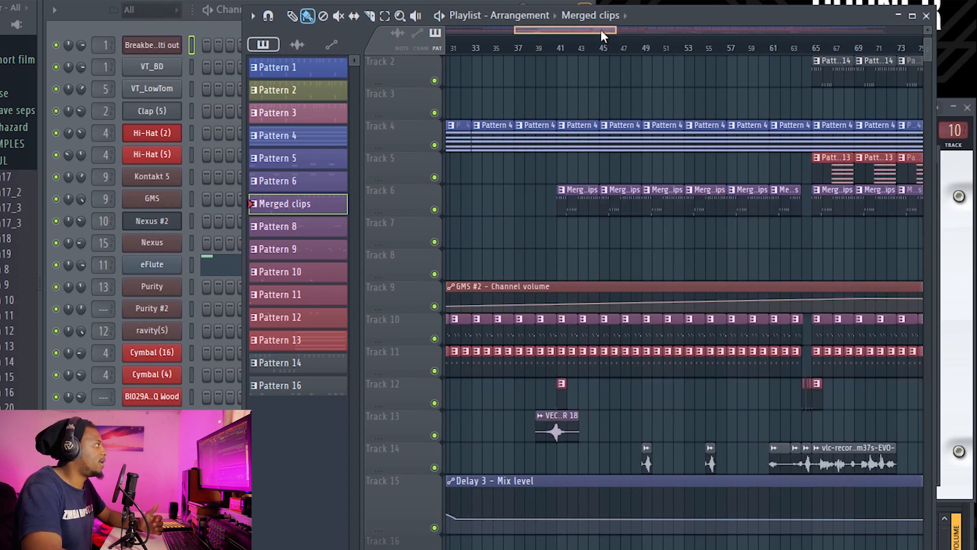
pyautogui.scroll(-2, 608, 45)
pyautogui.click(566, 48)
pyautogui.press('space')
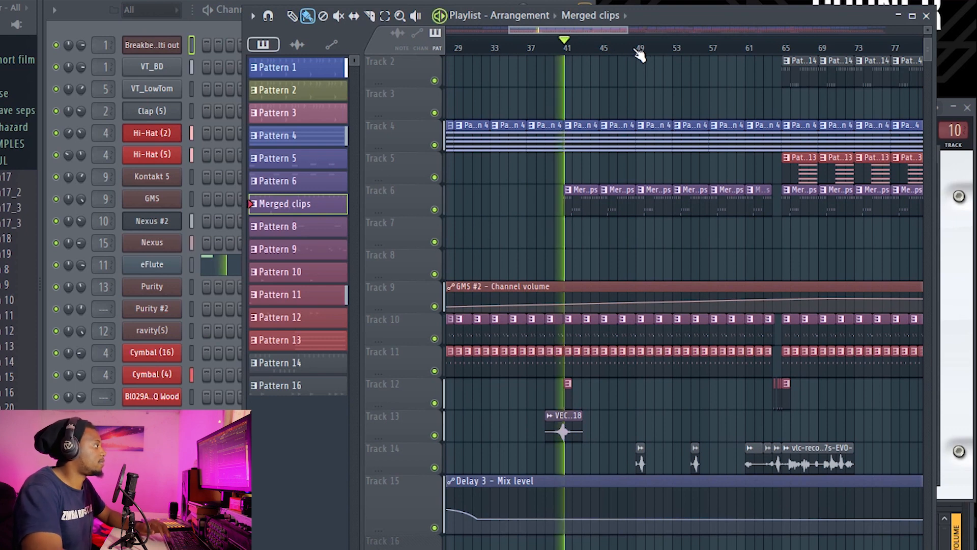
# Step: Jump playback to about bar 49 and follow the short audio clips on Track 14 as the song plays
pyautogui.scroll(-1, 632, 49)
pyautogui.click(631, 50)
pyautogui.scroll(-5, 652, 152)
pyautogui.scroll(2, 654, 48)
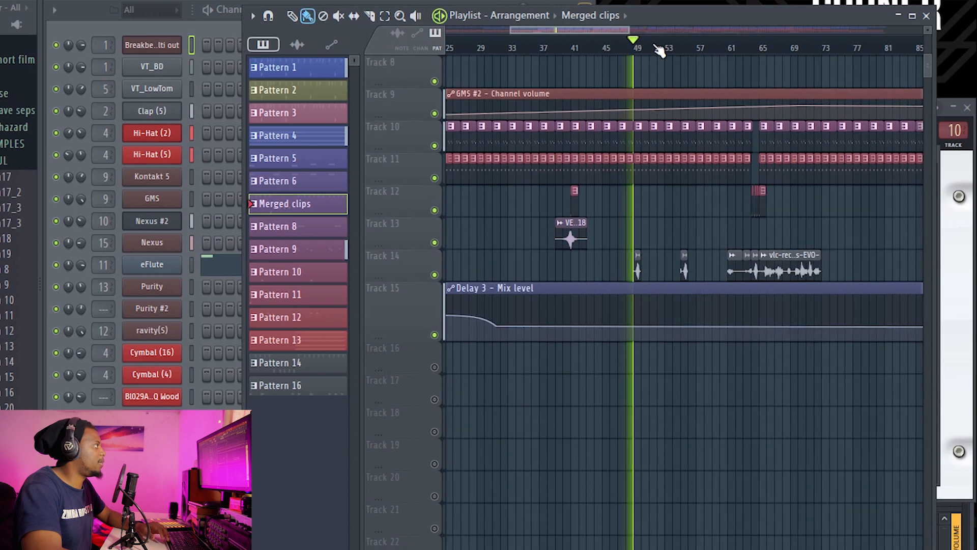
pyautogui.moveTo(588, 29); pyautogui.dragTo(596, 31)
pyautogui.scroll(1, 610, 48)
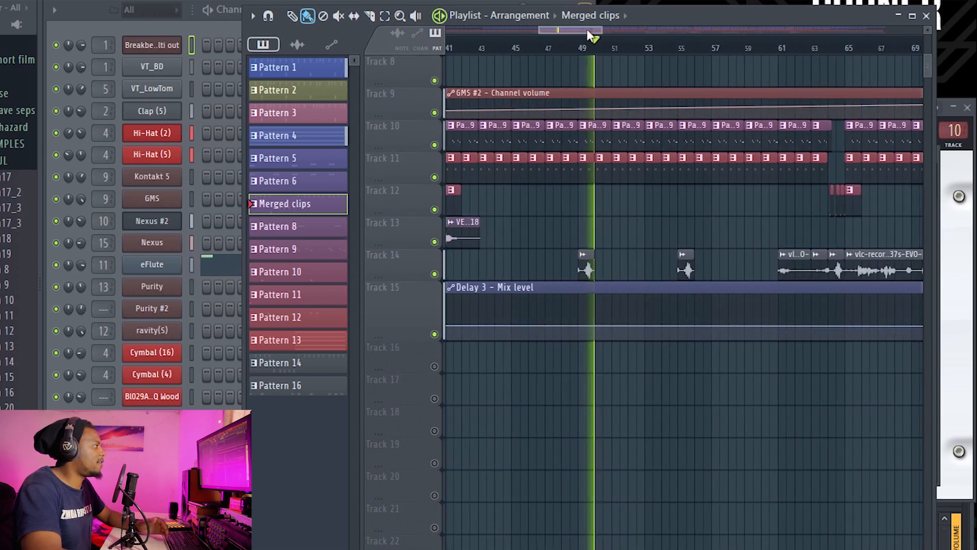
pyautogui.scroll(-1, 594, 34)
pyautogui.scroll(-2, 598, 30)
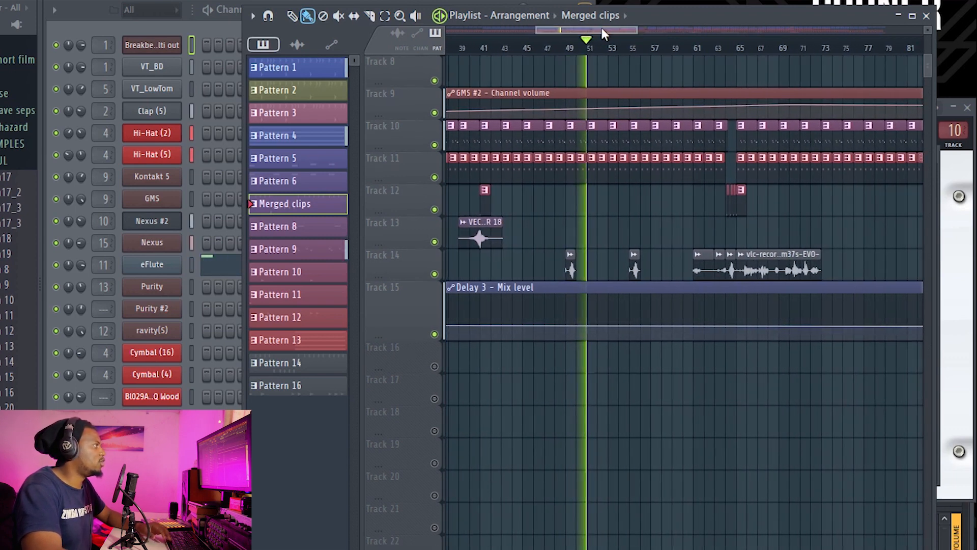
pyautogui.scroll(2, 585, 29)
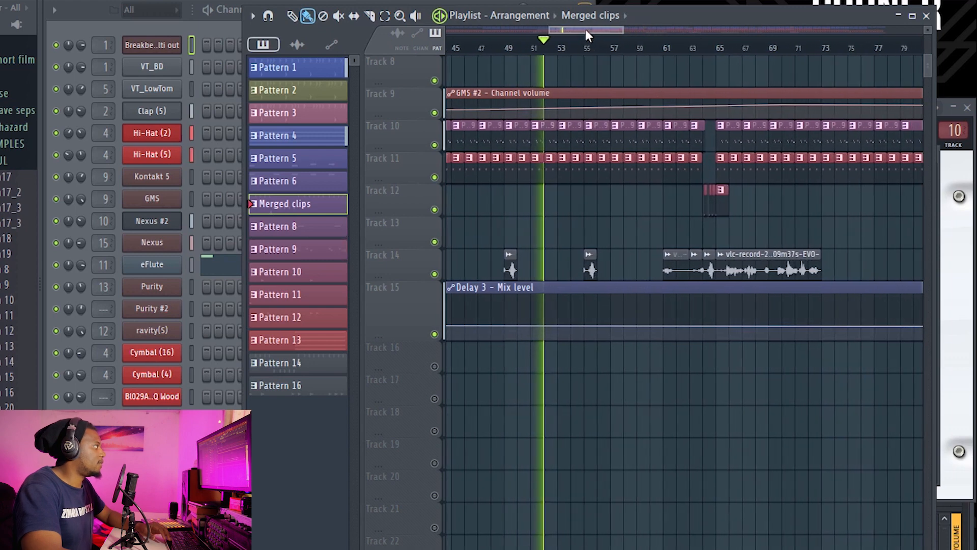
pyautogui.scroll(1, 587, 28)
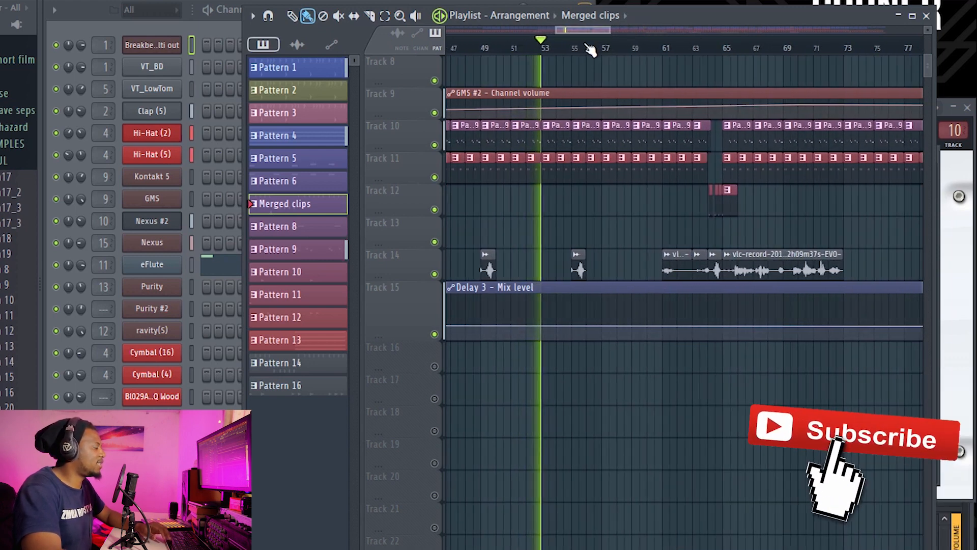
# Step: Stop playback and set the song position to the start of the Track 14 audio clip at bar 55
pyautogui.click(577, 50)
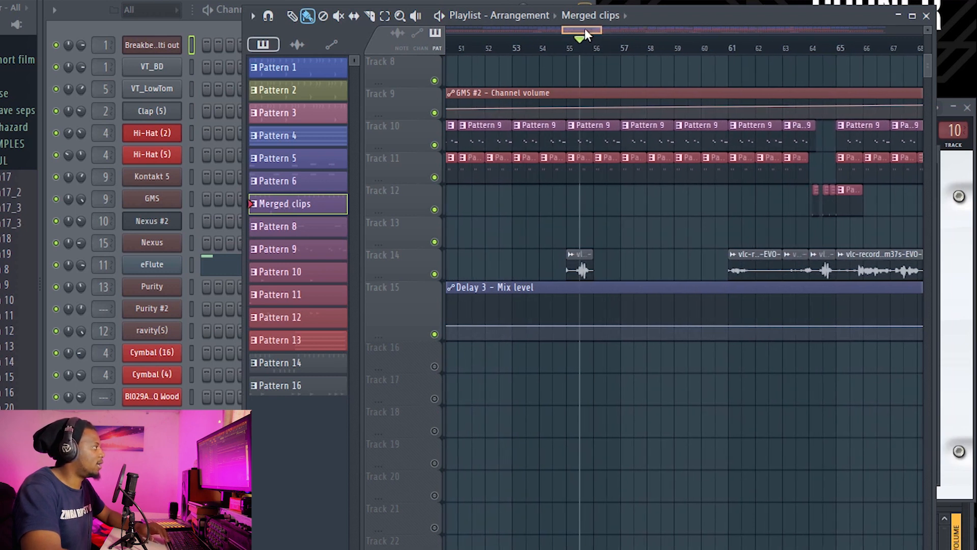
pyautogui.scroll(1, 584, 46)
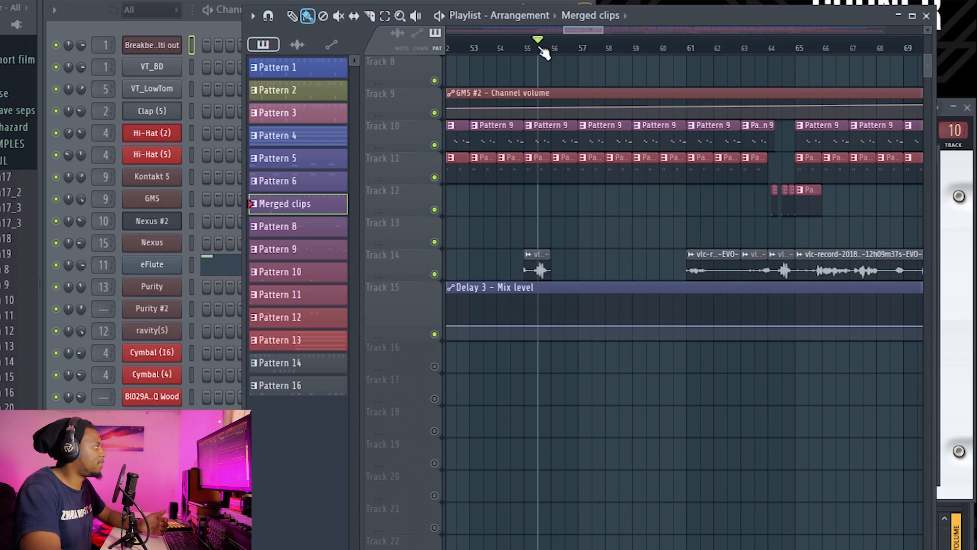
pyautogui.moveTo(541, 49); pyautogui.dragTo(530, 45)
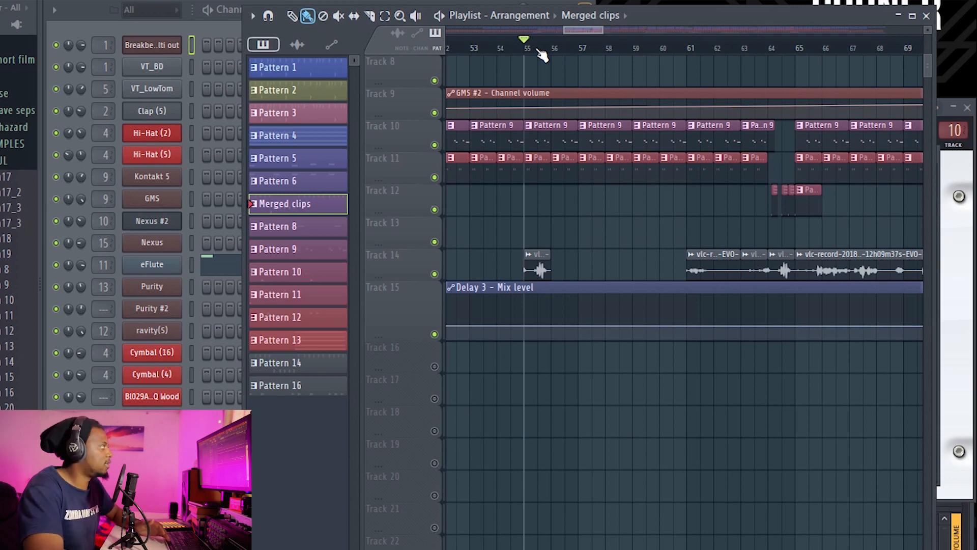
# Step: Set the song position to bar 61 and examine the Track 14 audio clips and the arrangement break before bar 65
pyautogui.scroll(-5, 553, 57)
pyautogui.click(612, 49)
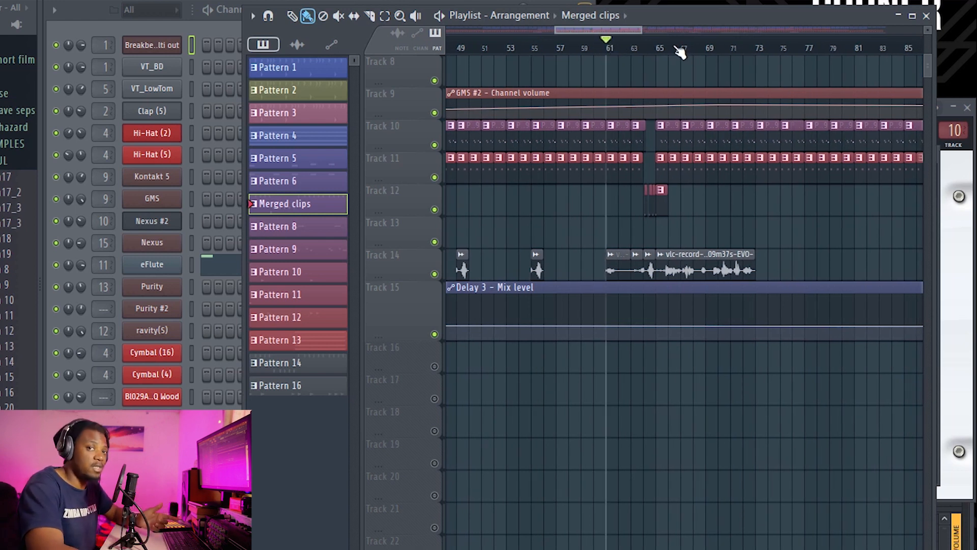
pyautogui.scroll(3, 680, 54)
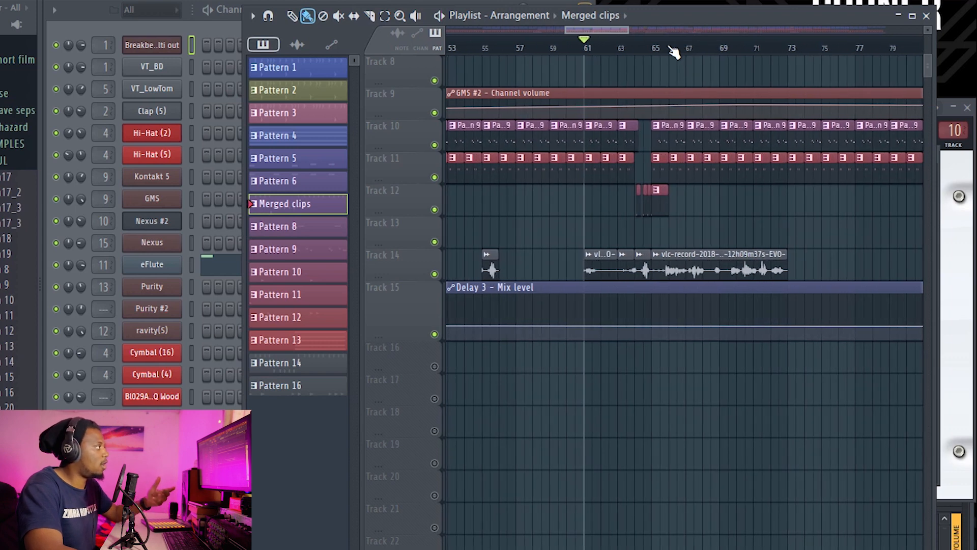
pyautogui.scroll(2, 668, 52)
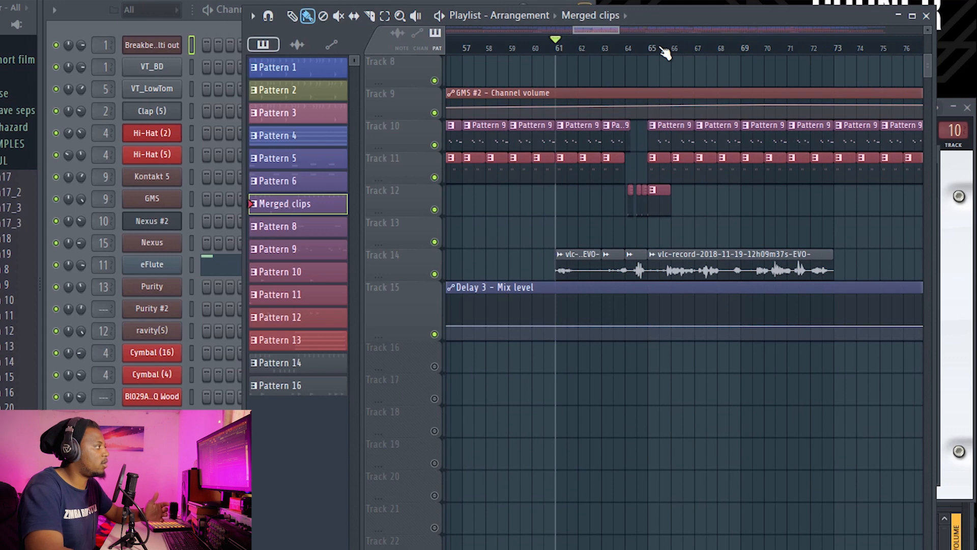
pyautogui.scroll(2, 645, 53)
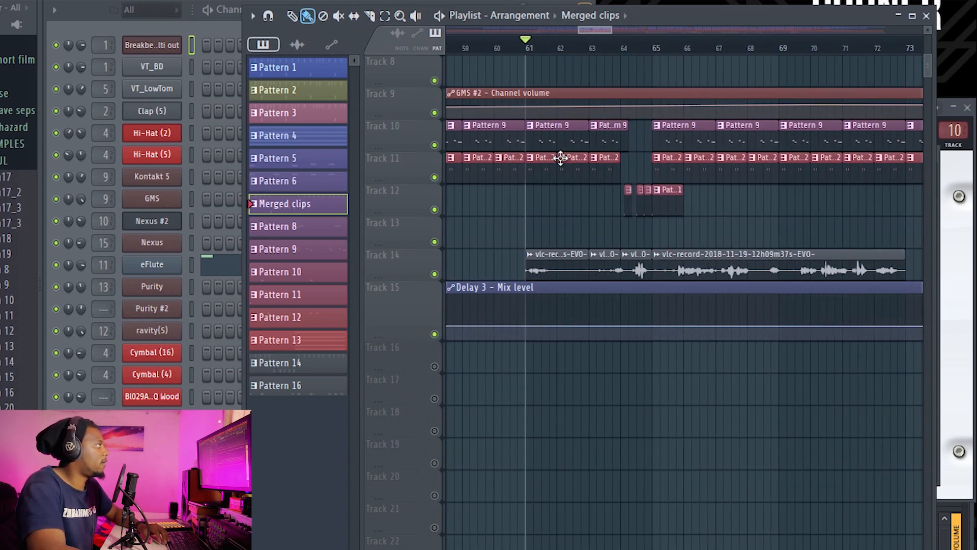
pyautogui.scroll(-3, 611, 48)
pyautogui.scroll(-2, 614, 59)
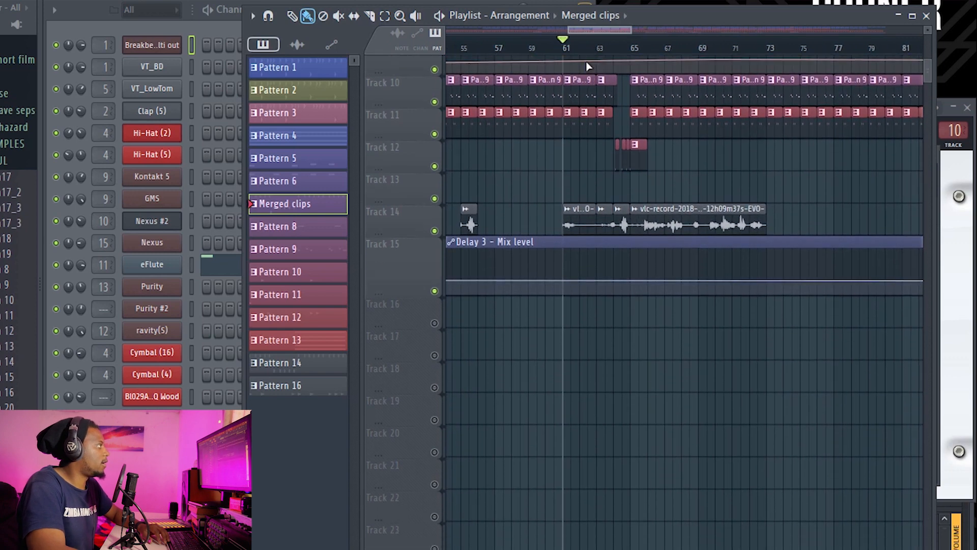
pyautogui.scroll(-3, 611, 54)
pyautogui.scroll(2, 635, 53)
pyautogui.moveTo(607, 29); pyautogui.dragTo(608, 30)
pyautogui.scroll(1, 665, 180)
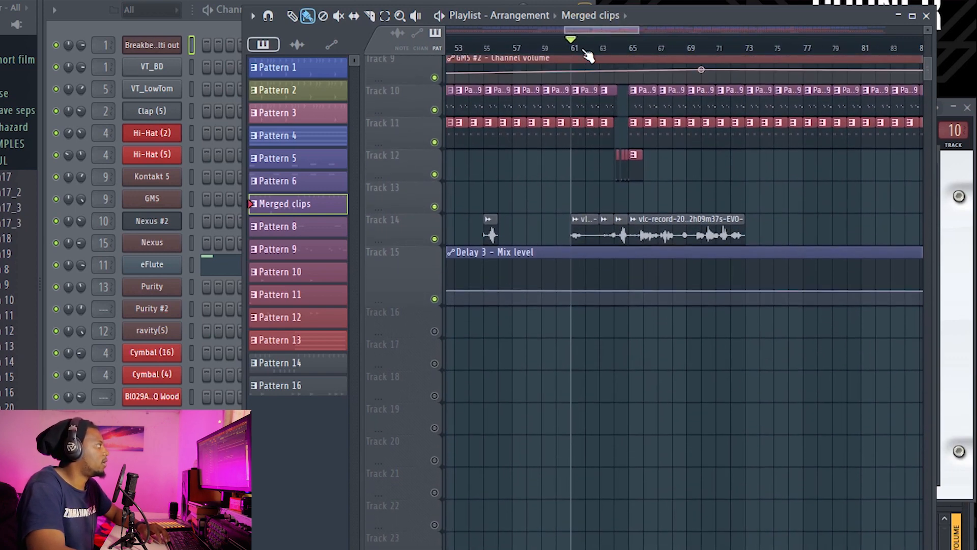
# Step: Play the song from bar 61 through the break into the section starting at bar 65
pyautogui.click(571, 46)
pyautogui.press('space')
pyautogui.moveTo(605, 30); pyautogui.dragTo(609, 30)
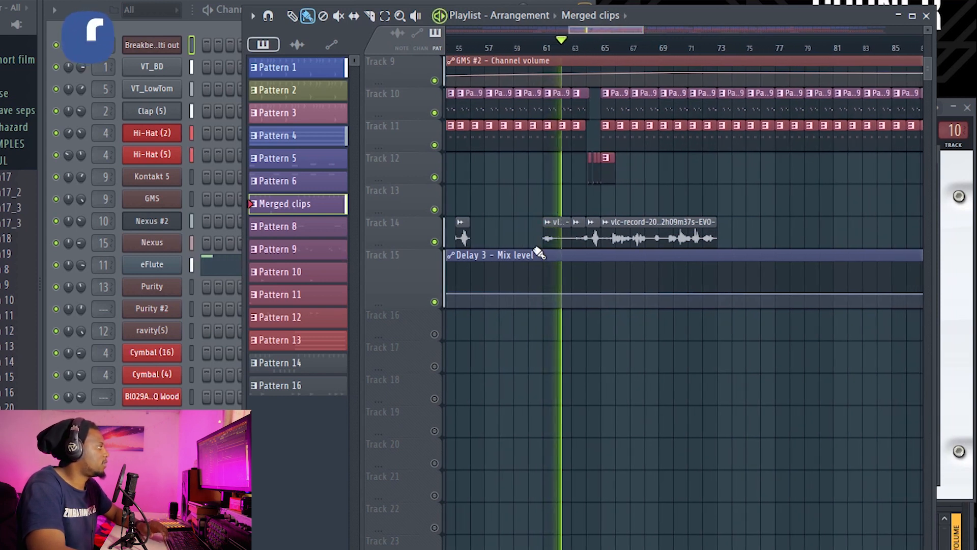
pyautogui.scroll(4, 615, 50)
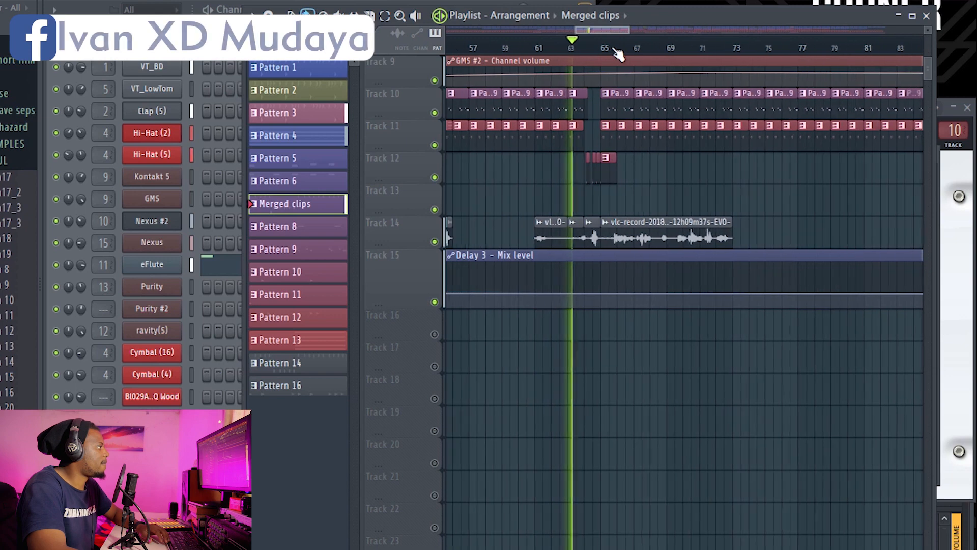
pyautogui.moveTo(601, 30); pyautogui.dragTo(602, 29)
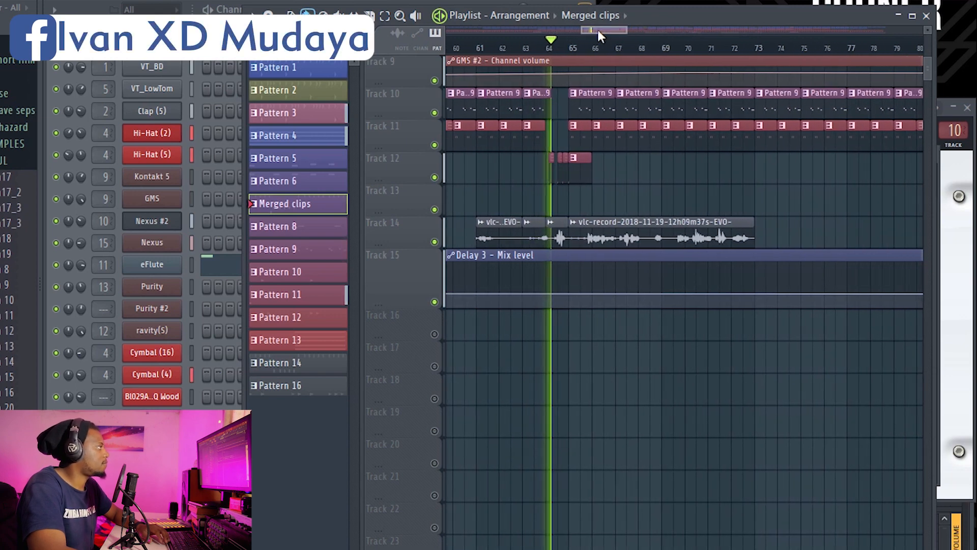
pyautogui.scroll(-2, 602, 48)
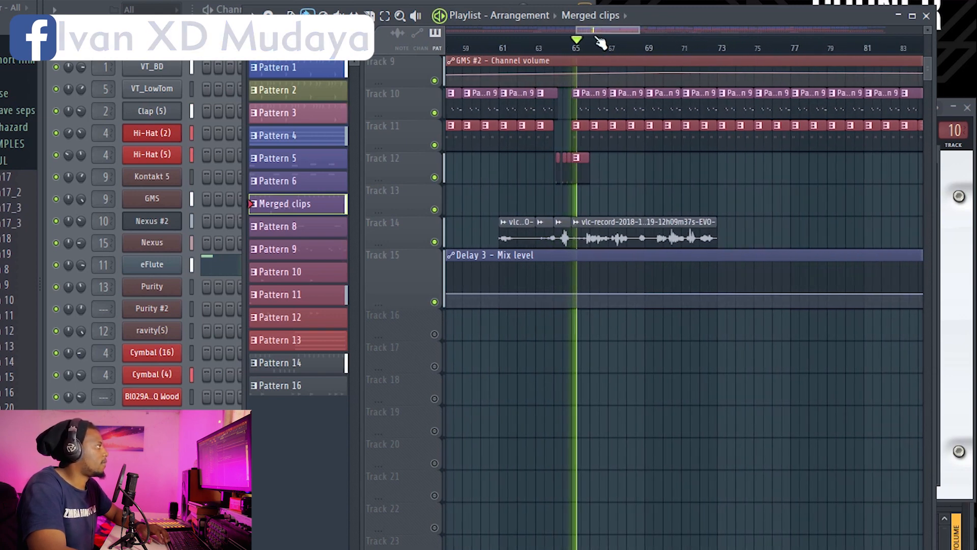
pyautogui.scroll(1, 601, 48)
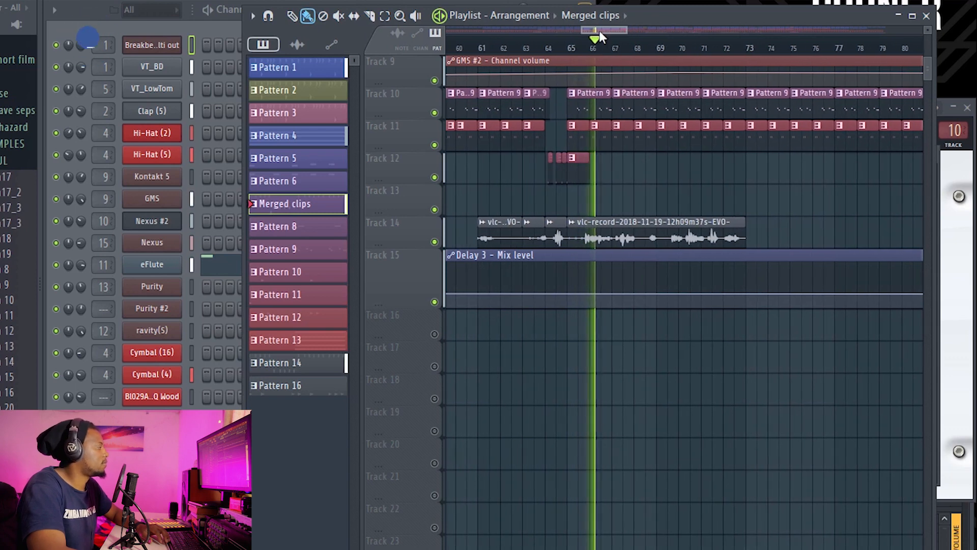
# Step: Solo Track 14 and play its audio clips on their own, jumping to about bar 64 and bar 70
pyautogui.press('space')
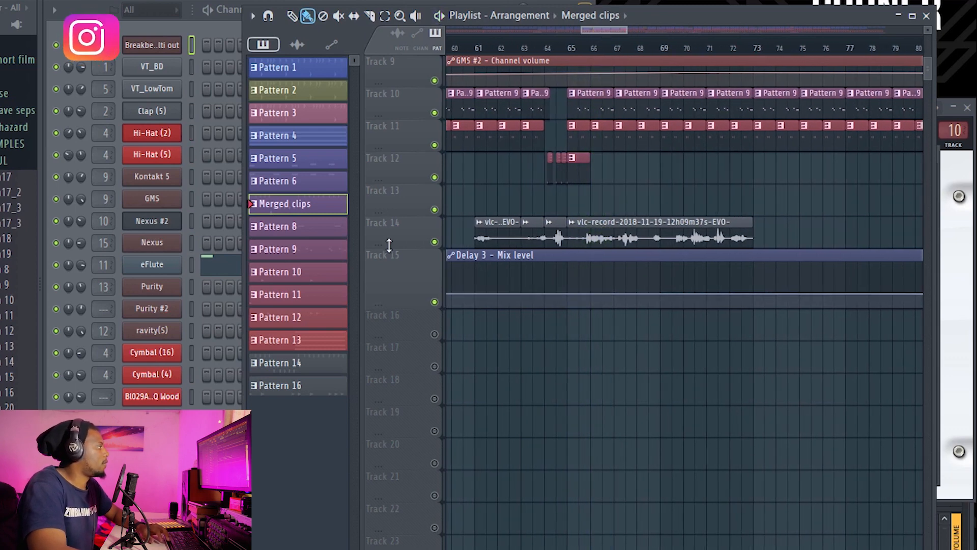
pyautogui.rightClick(434, 242)
pyautogui.press('space')
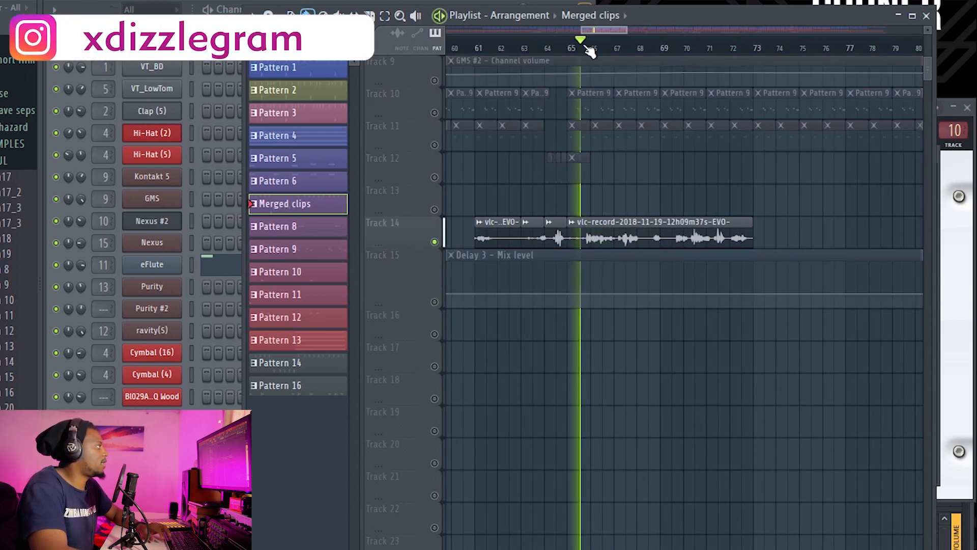
pyautogui.click(556, 51)
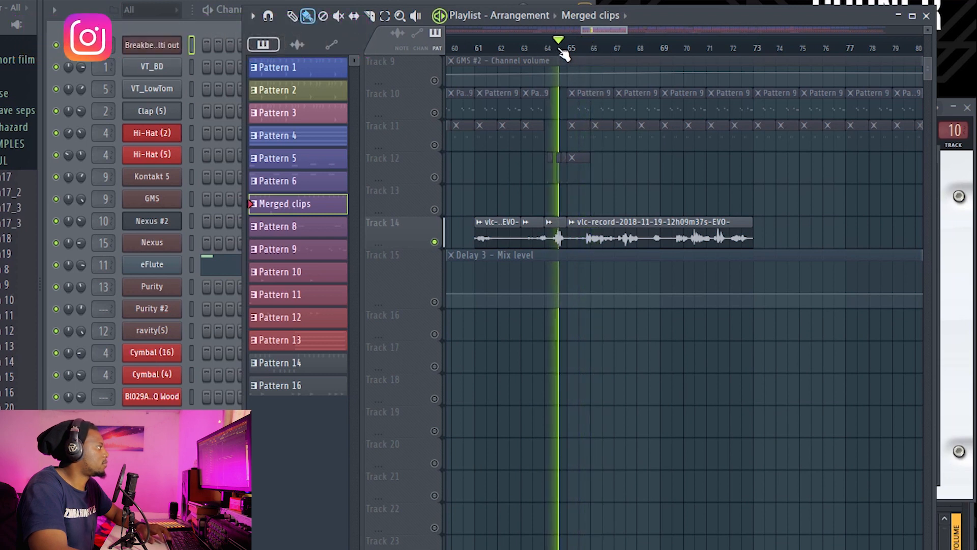
pyautogui.click(686, 49)
pyautogui.press('space')
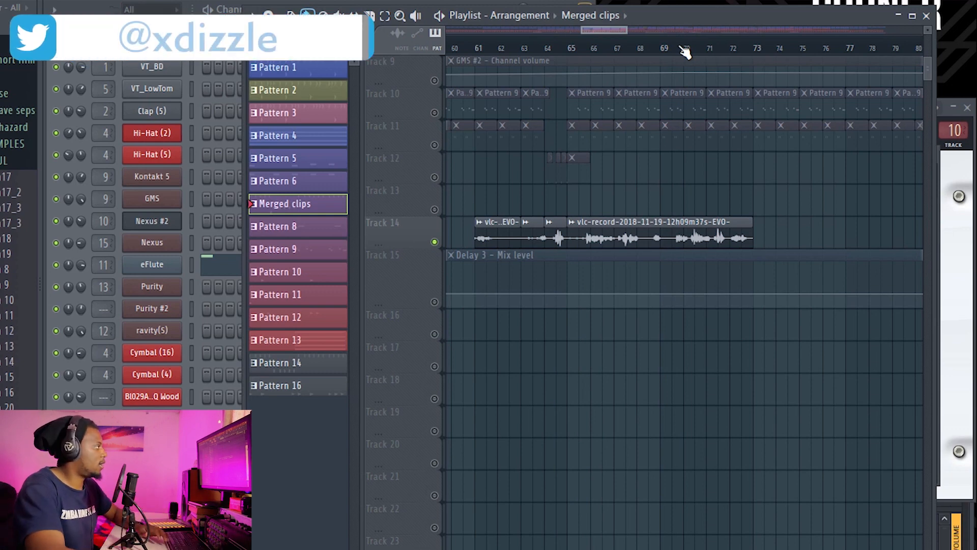
# Step: Open the channel settings of the long vlc-record clip on Track 14 and show the effects on its mixer track 8
pyautogui.doubleClick(628, 234)
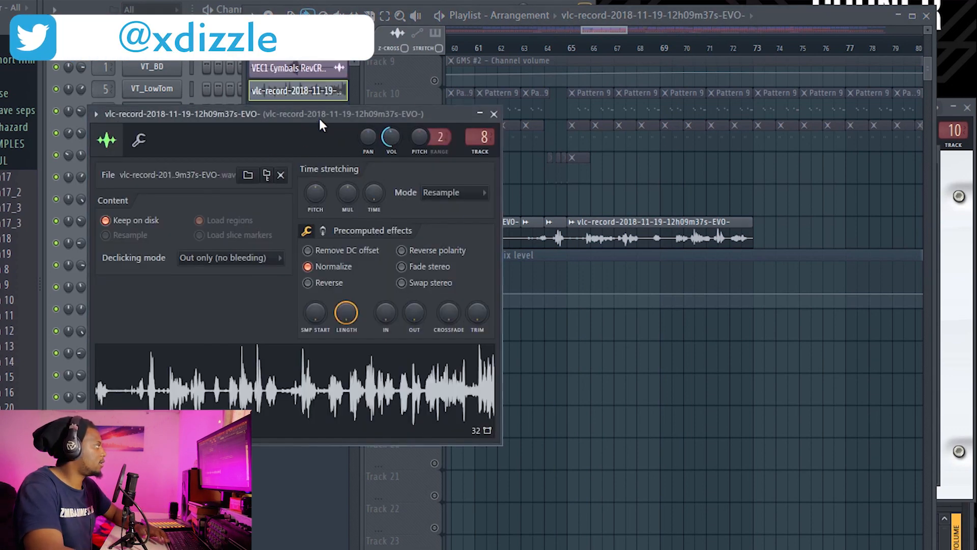
pyautogui.moveTo(318, 117); pyautogui.dragTo(433, 132)
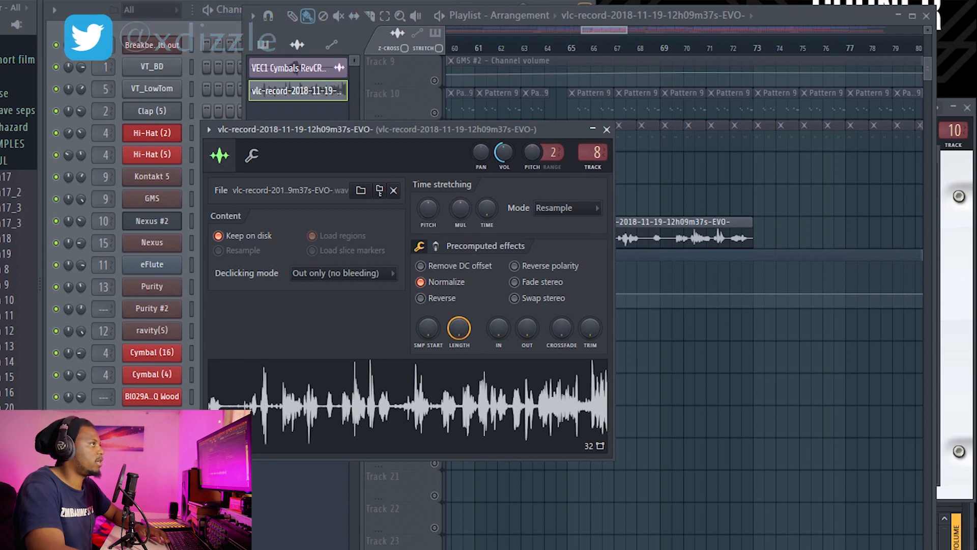
pyautogui.press('F9')
pyautogui.moveTo(592, 6); pyautogui.dragTo(482, 80)
pyautogui.moveTo(550, 78); pyautogui.dragTo(574, 83)
pyautogui.click(456, 240)
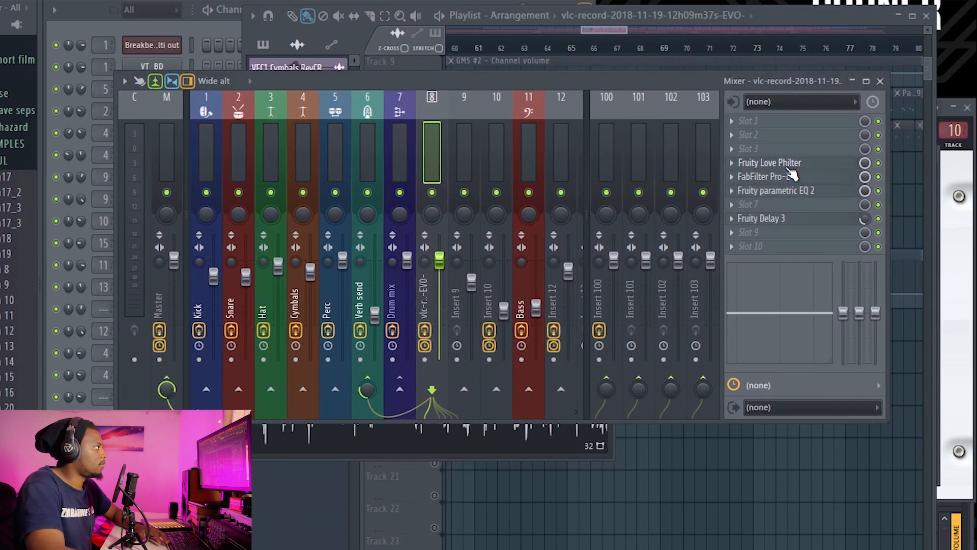
# Step: Open Fruity Love Philter on mixer track 8 and place its window above the mixer
pyautogui.press('F6')
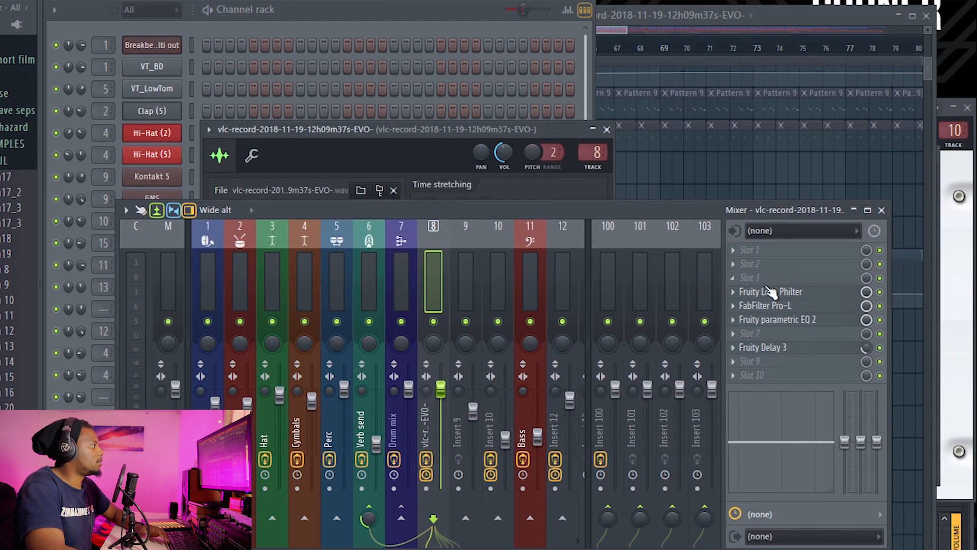
pyautogui.click(770, 292)
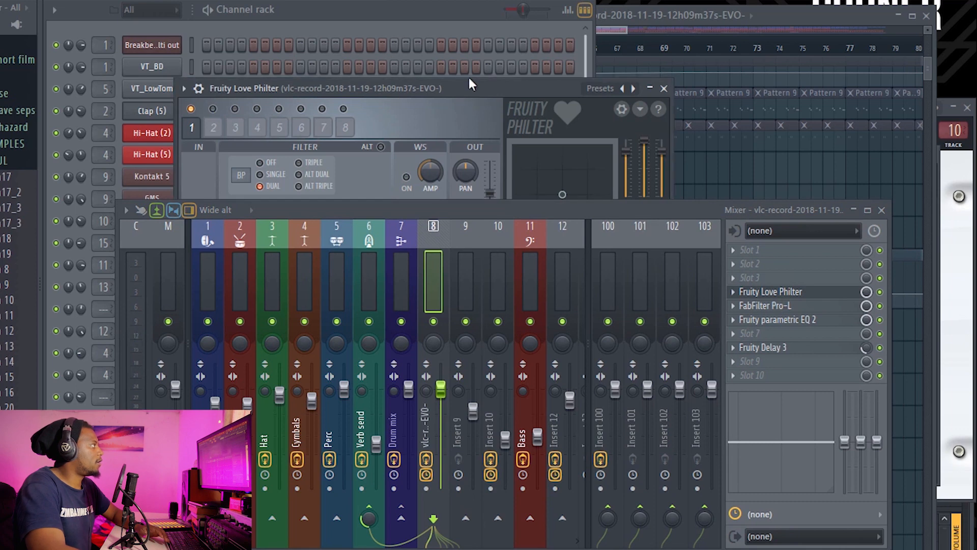
pyautogui.moveTo(461, 88); pyautogui.dragTo(503, 17)
pyautogui.moveTo(597, 203); pyautogui.dragTo(596, 237)
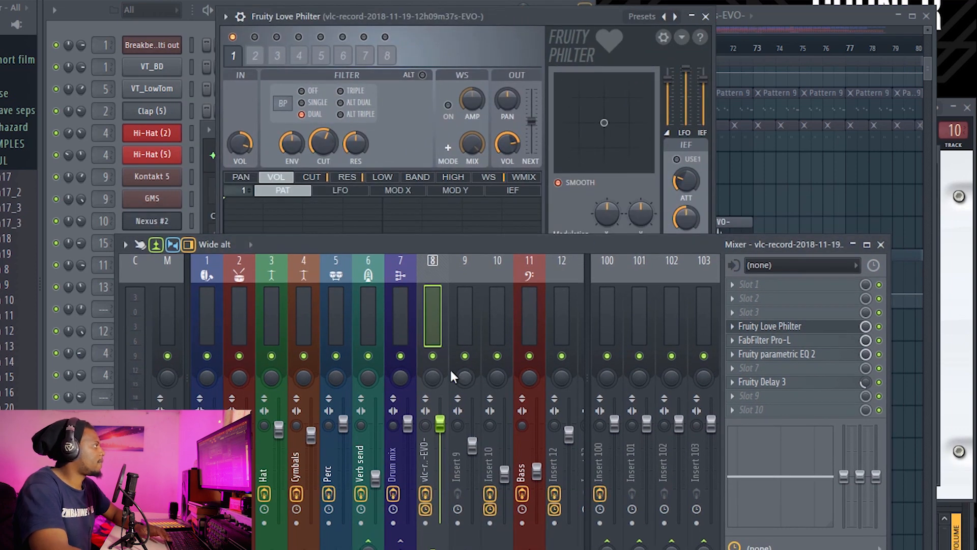
# Step: Select bars 63 to 71 in the playlist and play the soloed clips over that range
pyautogui.click(779, 18)
pyautogui.scroll(-3, 634, 51)
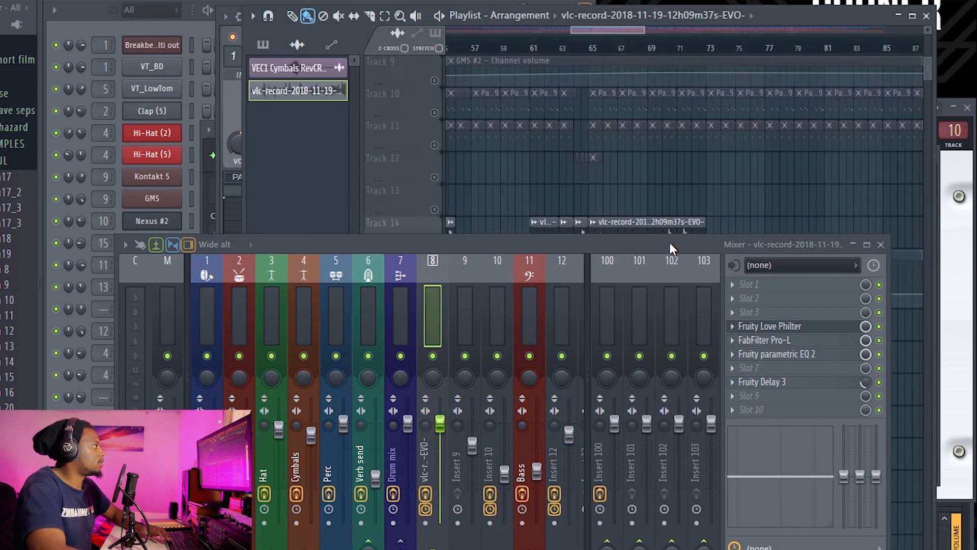
pyautogui.moveTo(669, 244); pyautogui.dragTo(683, 346)
pyautogui.moveTo(595, 53)
pyautogui.mouseDown()
pyautogui.moveTo(698, 51)
pyautogui.moveTo(560, 51)
pyautogui.moveTo(713, 64)
pyautogui.moveTo(676, 54)
pyautogui.mouseUp()
pyautogui.press('space')
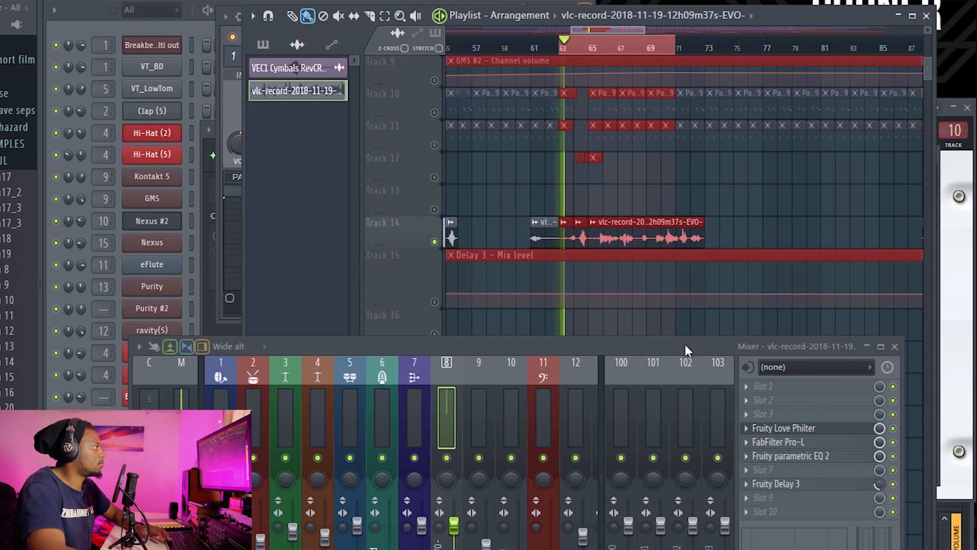
# Step: Switch Fruity Love Philter off and back on during playback to compare the sound, and reopen its window
pyautogui.moveTo(687, 351); pyautogui.dragTo(683, 178)
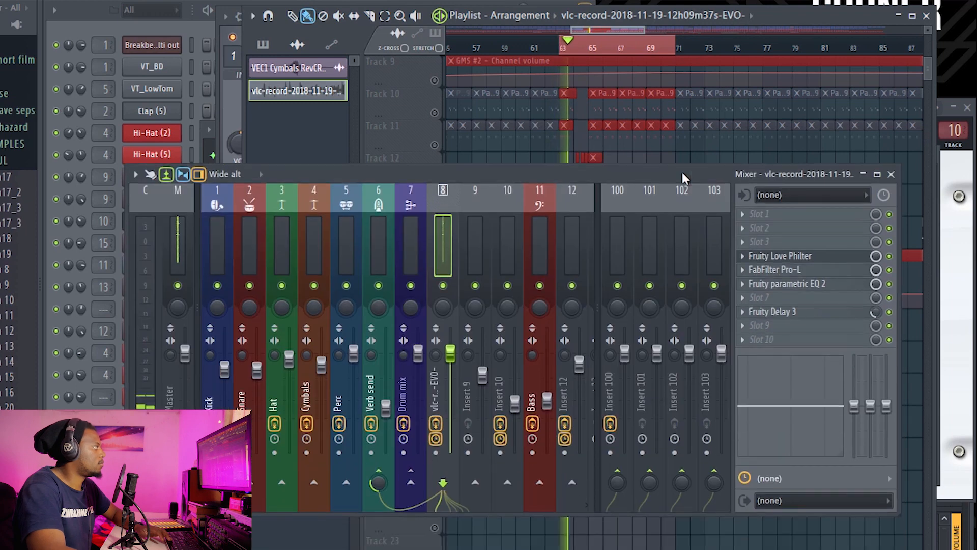
pyautogui.click(889, 256)
pyautogui.click(889, 257)
pyautogui.click(807, 255)
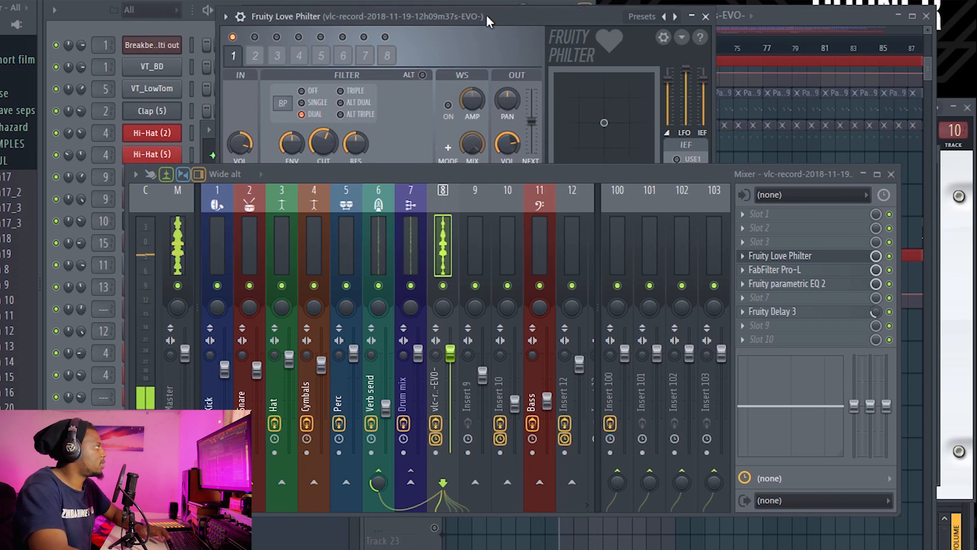
pyautogui.moveTo(486, 20); pyautogui.dragTo(516, 36)
pyautogui.moveTo(565, 183)
pyautogui.mouseDown()
pyautogui.moveTo(566, 213)
pyautogui.moveTo(568, 194)
pyautogui.mouseUp()
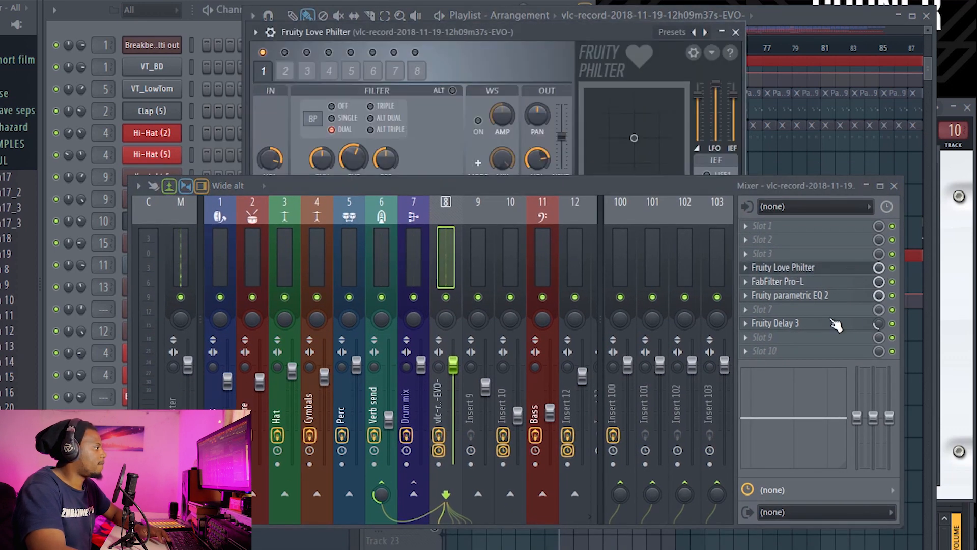
# Step: Bypass FabFilter Pro-L, Fruity parametric EQ 2 and Fruity Delay 3 on mixer track 8, leaving only Love Philter active, and close its window
pyautogui.click(893, 323)
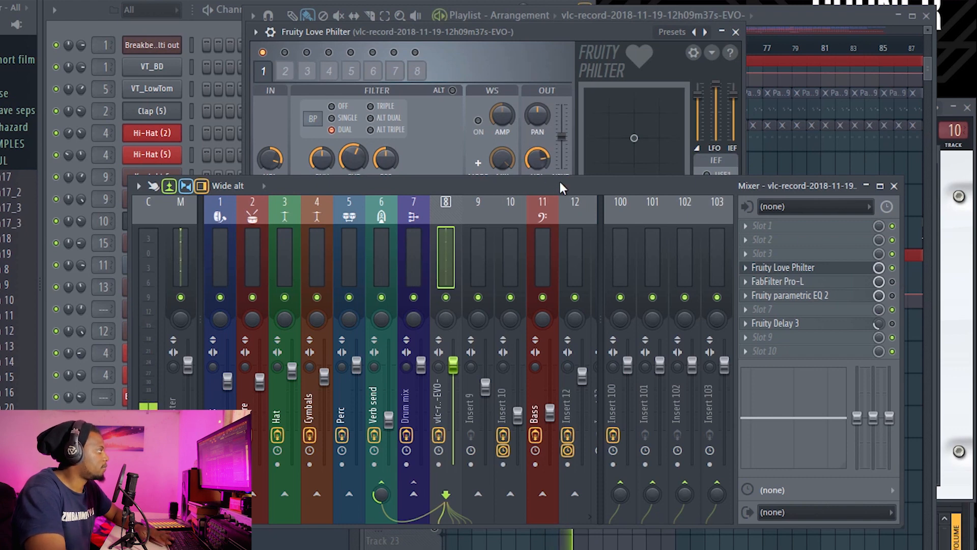
pyautogui.press('space')
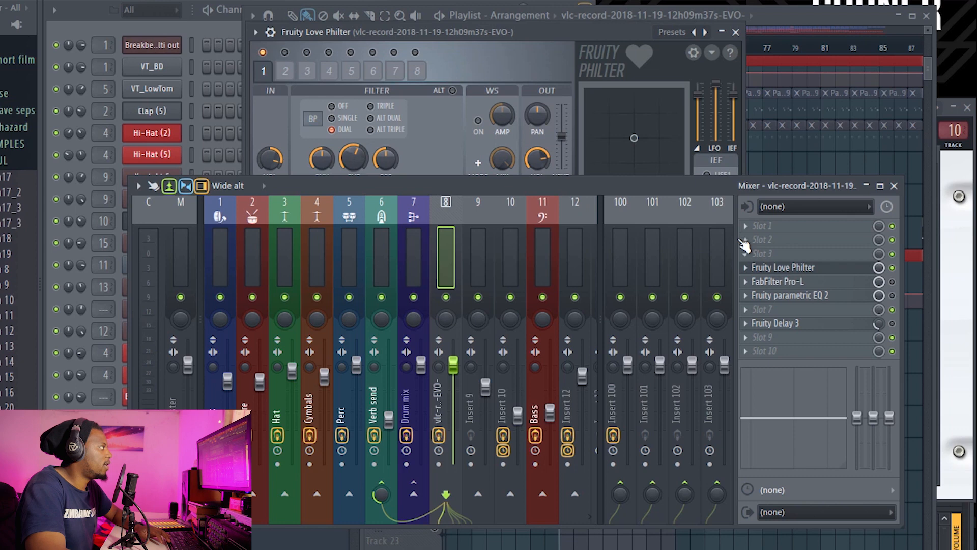
pyautogui.click(736, 32)
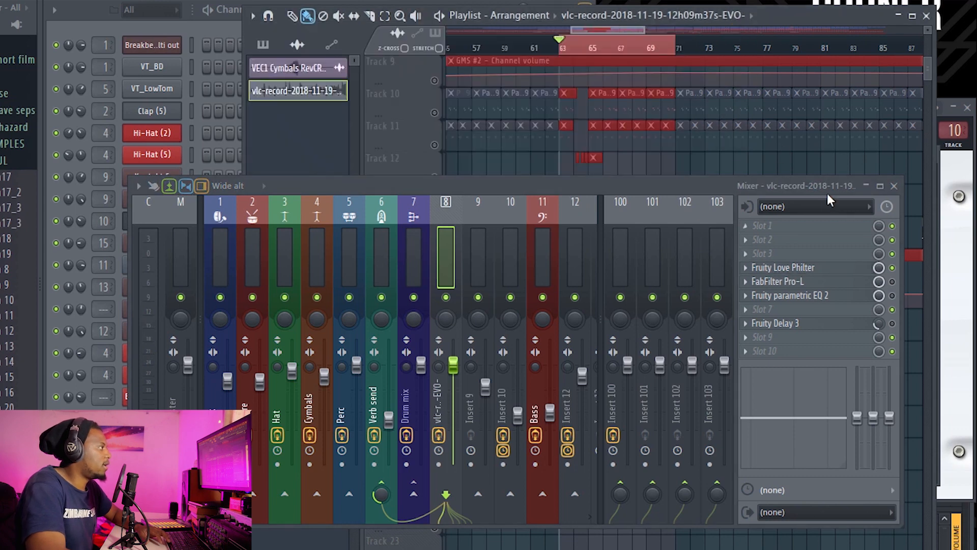
# Step: Open FabFilter Pro-L on mixer track 8 and turn off the mixer's Detached option so the plugin window can sit in front
pyautogui.click(821, 281)
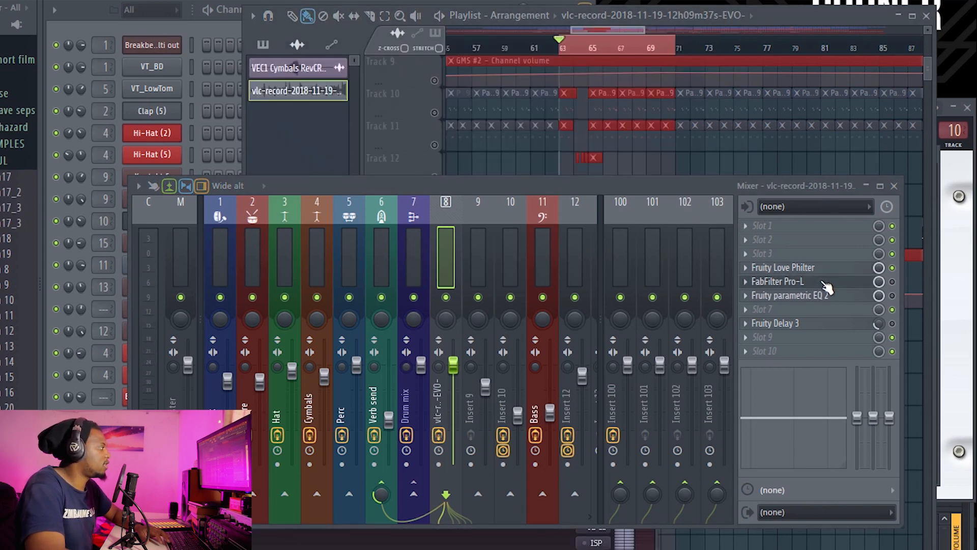
pyautogui.moveTo(363, 191); pyautogui.dragTo(462, 94)
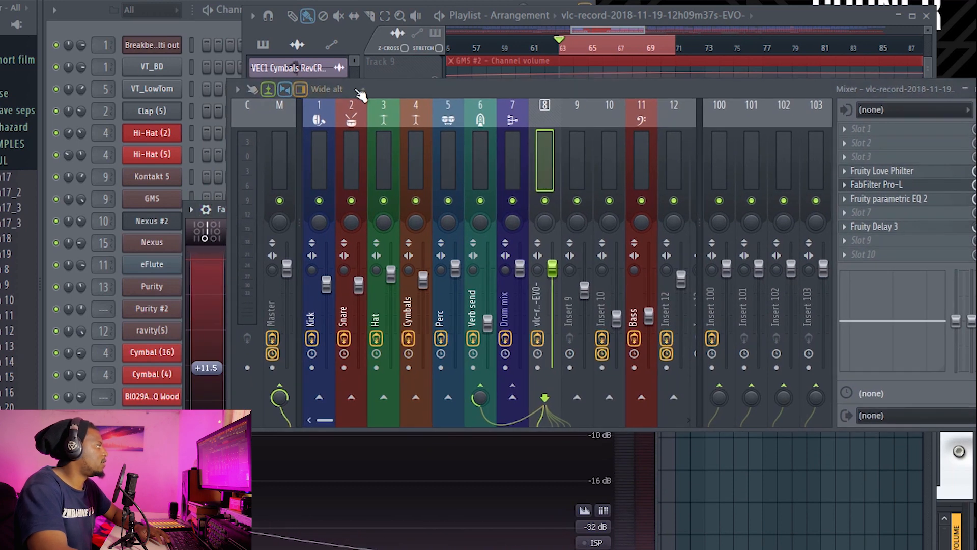
pyautogui.click(253, 91)
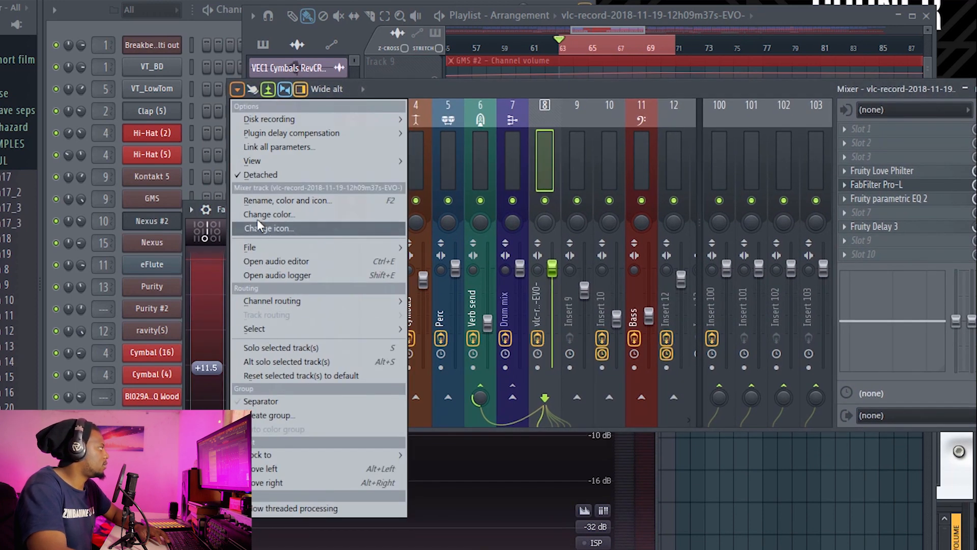
pyautogui.click(251, 174)
pyautogui.moveTo(319, 210); pyautogui.dragTo(237, 124)
pyautogui.moveTo(367, 120); pyautogui.dragTo(480, 154)
# Step: Enable FabFilter Pro-L, play the selected range through it and bring its window forward to watch the limiting
pyautogui.press('space')
pyautogui.moveTo(598, 91); pyautogui.dragTo(524, 98)
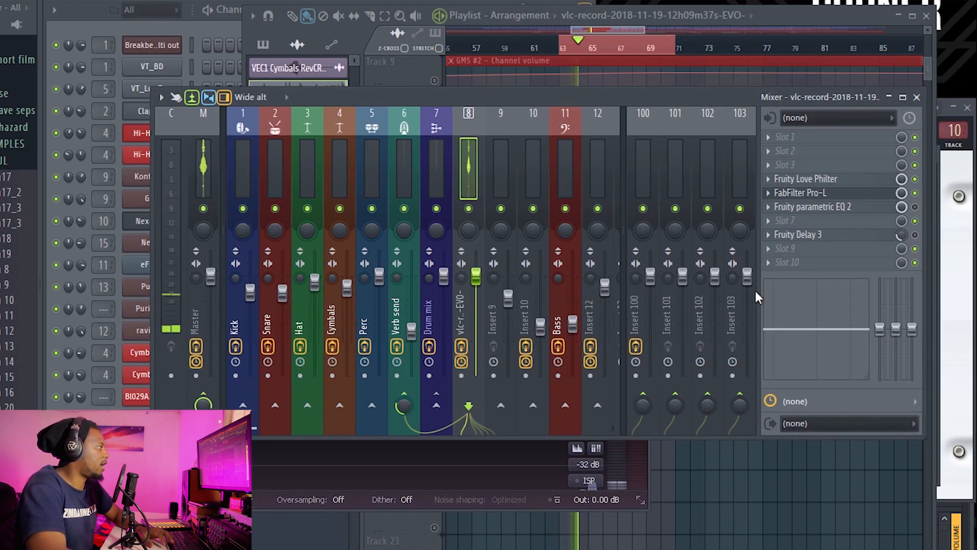
pyautogui.click(610, 510)
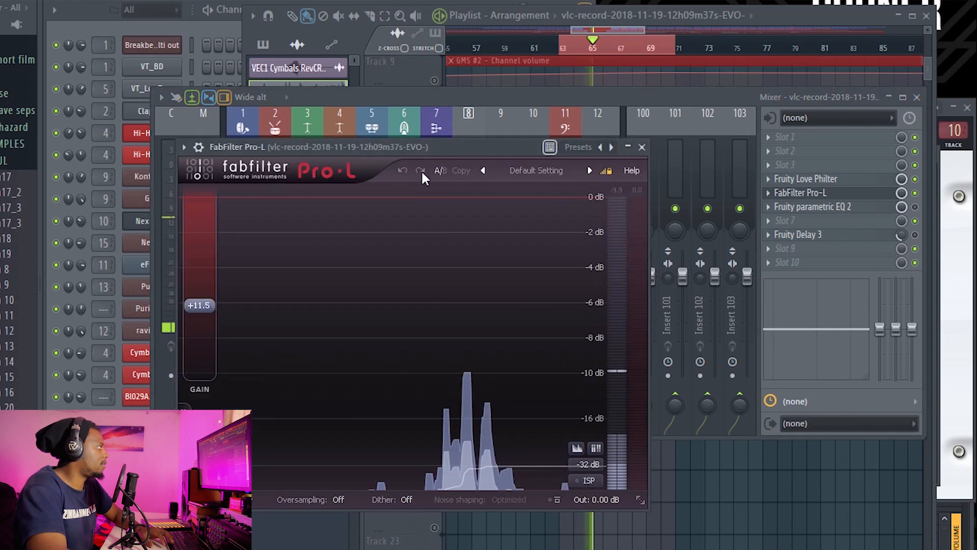
pyautogui.moveTo(465, 148); pyautogui.dragTo(338, 139)
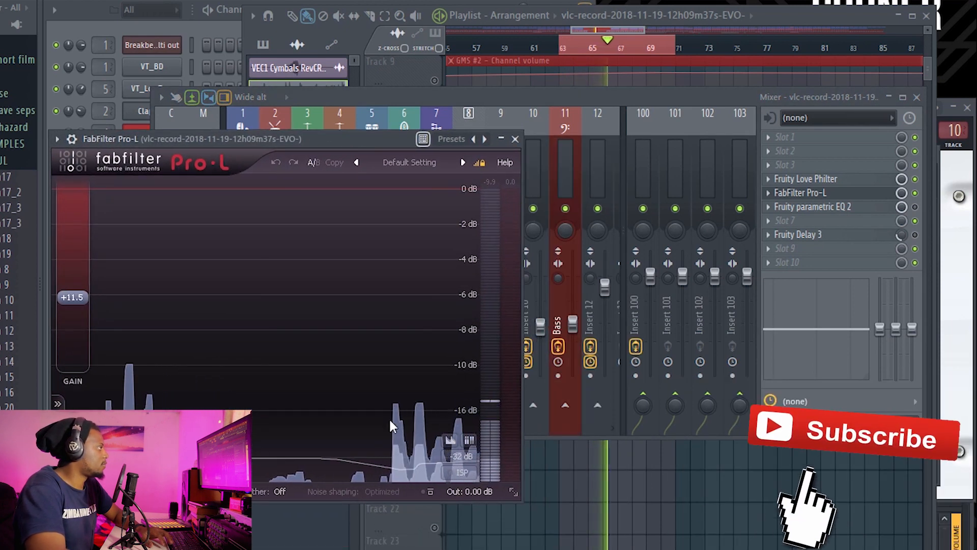
# Step: Enable Fruity parametric EQ 2 on mixer track 8, examine its curve in the plugin window and close it
pyautogui.click(855, 208)
pyautogui.moveTo(357, 81); pyautogui.dragTo(420, 126)
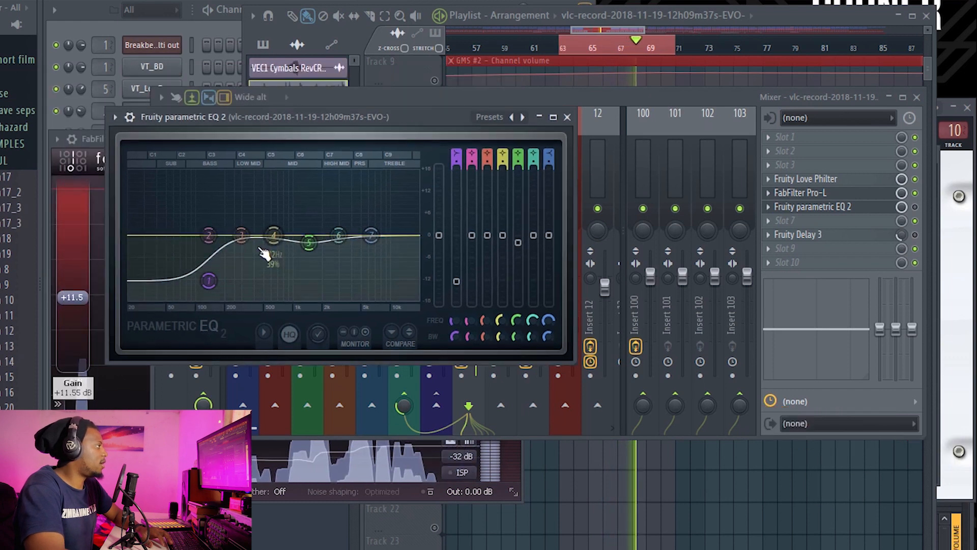
pyautogui.click(915, 208)
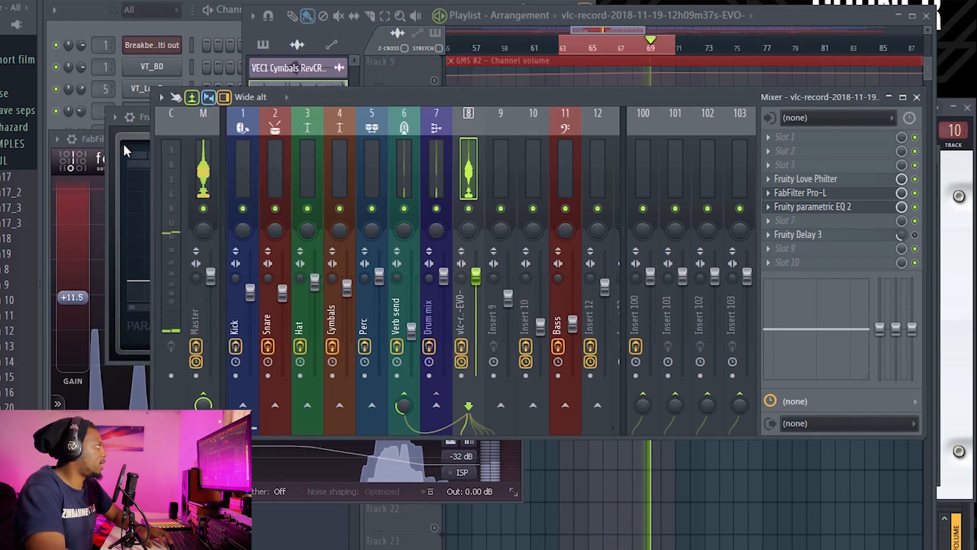
pyautogui.click(118, 182)
pyautogui.moveTo(430, 109); pyautogui.dragTo(408, 75)
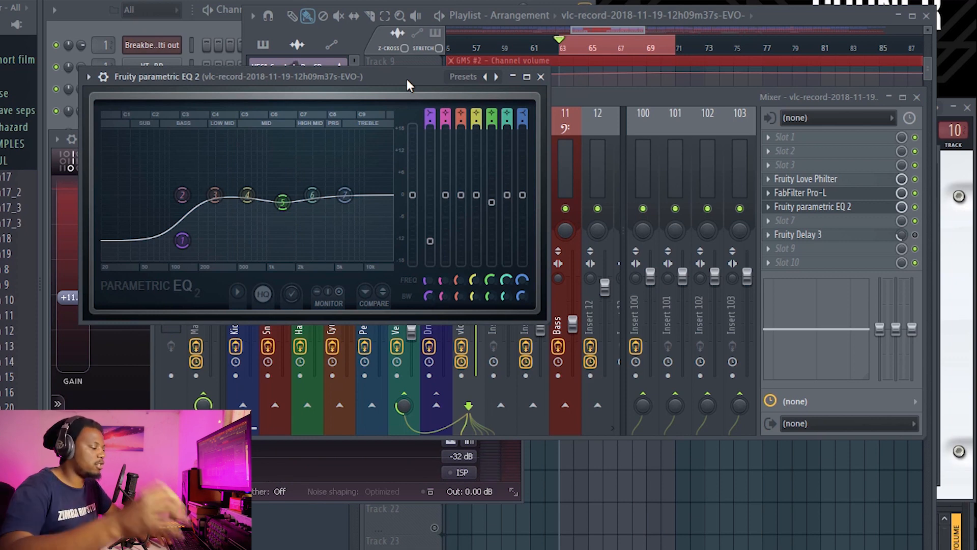
pyautogui.click(541, 77)
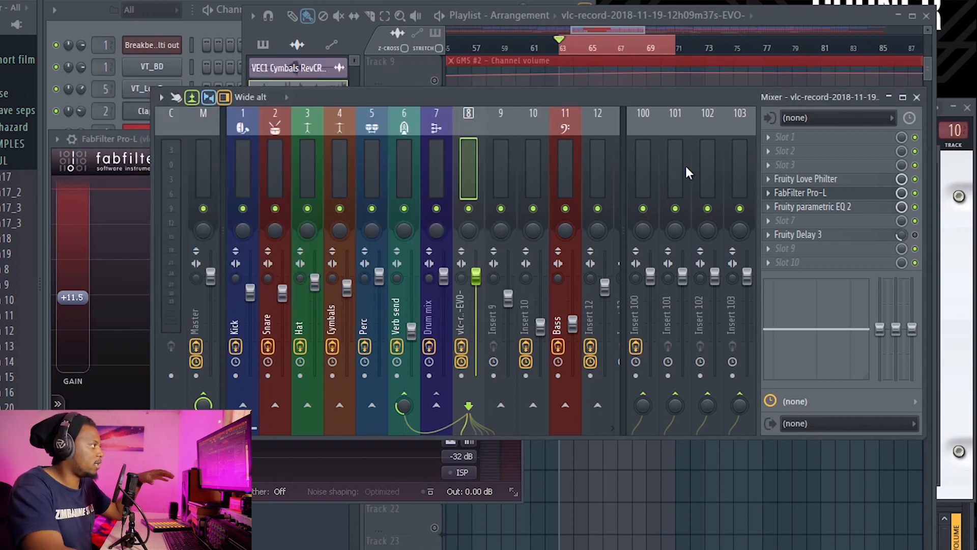
# Step: Open and enable Fruity Delay 3 on mixer track 8, and play the selected range while examining its settings
pyautogui.click(835, 238)
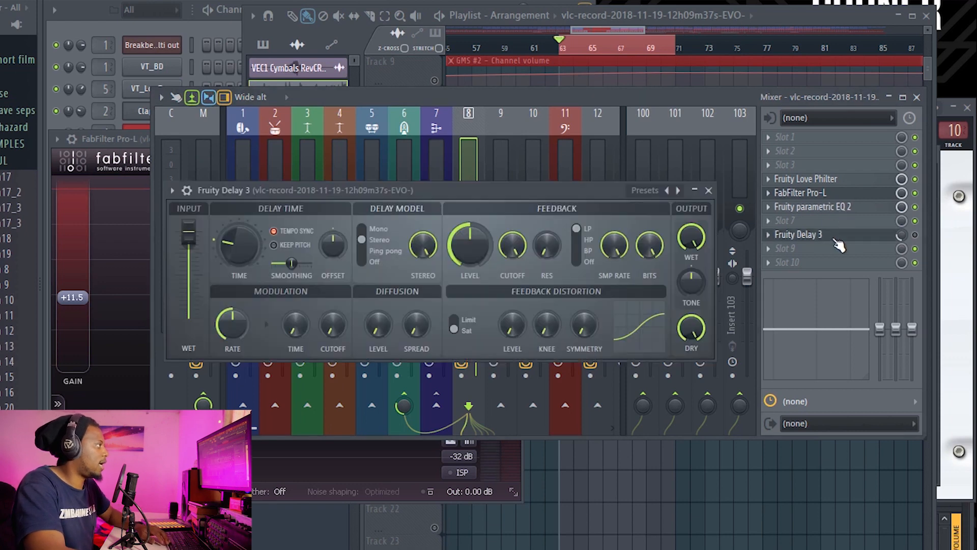
pyautogui.moveTo(532, 189); pyautogui.dragTo(566, 70)
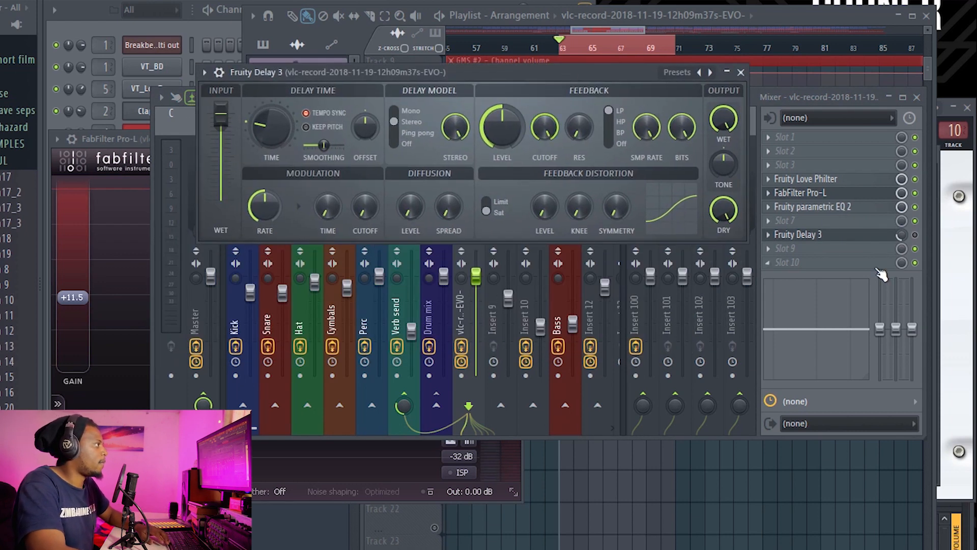
pyautogui.click(915, 235)
pyautogui.press('space')
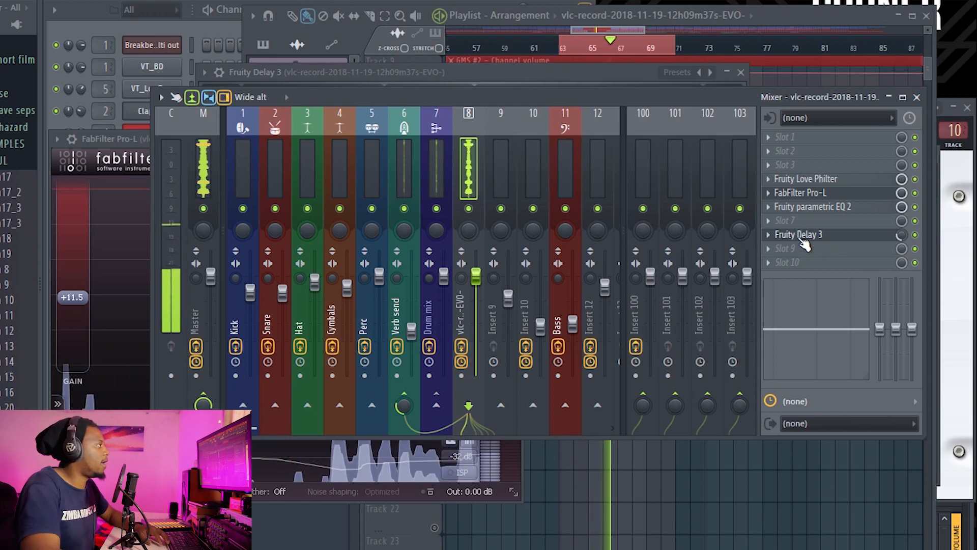
pyautogui.click(570, 83)
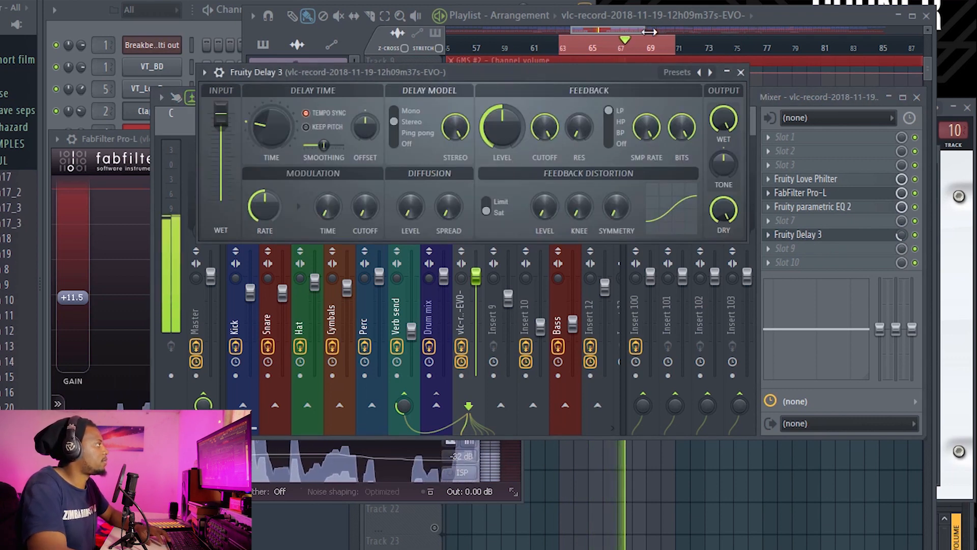
# Step: Return to the playlist, un-solo Track 14 to hear all tracks, and review the arrangement up to Track 1
pyautogui.click(780, 14)
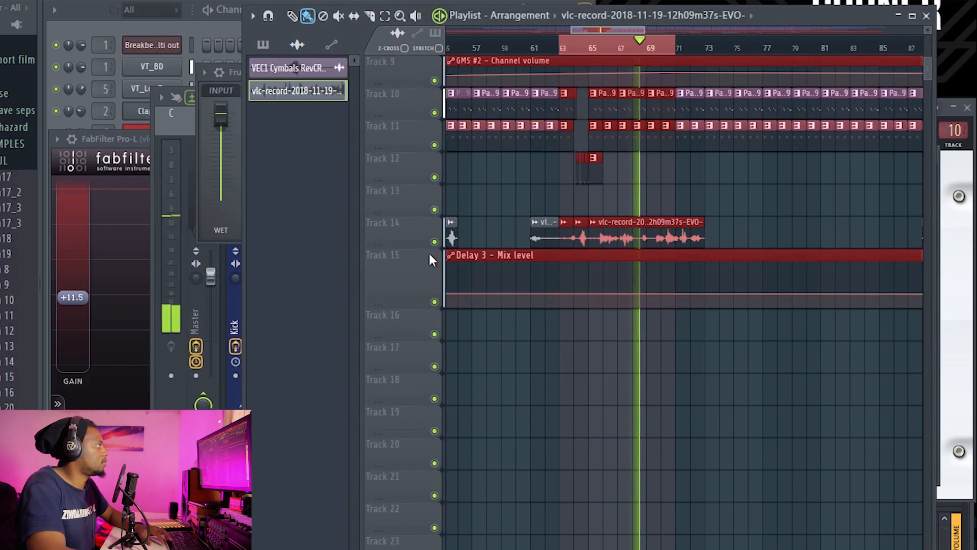
pyautogui.scroll(-1, 658, 53)
pyautogui.scroll(3, 669, 118)
pyautogui.scroll(5, 669, 118)
pyautogui.scroll(1, 639, 50)
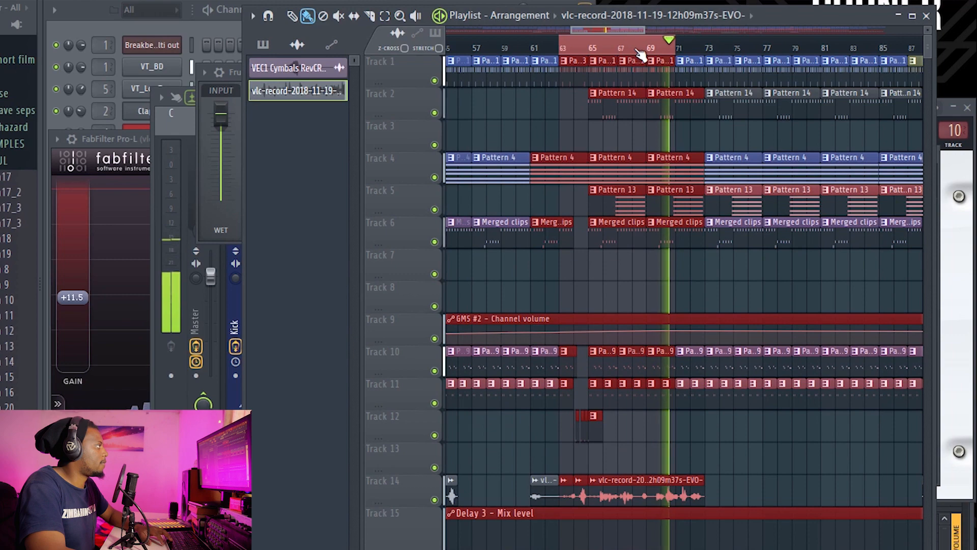
# Step: Stop playback and clear the bar 63 to 71 selection, placing the song position at bar 67
pyautogui.scroll(1, 636, 54)
pyautogui.press('space')
pyautogui.doubleClick(620, 50)
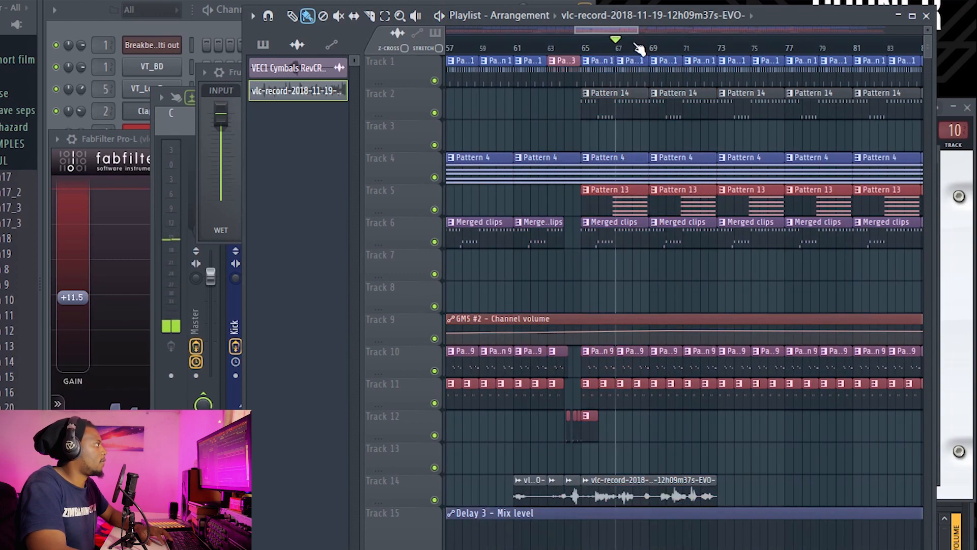
# Step: Open Track 4's Pattern 4 notes and play only its Nexus #2 channel while examining the instrument's preset
pyautogui.scroll(2, 638, 48)
pyautogui.doubleClick(609, 183)
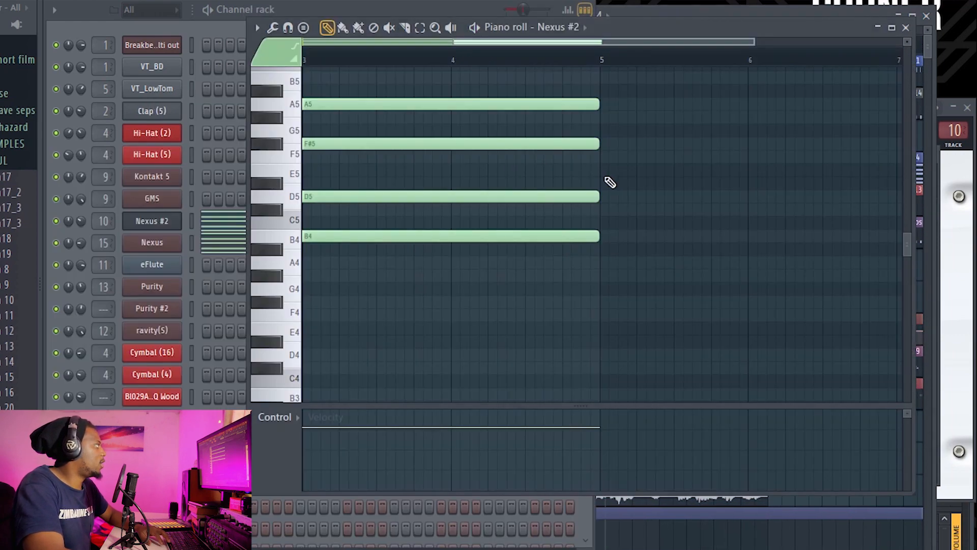
pyautogui.click(72, 10)
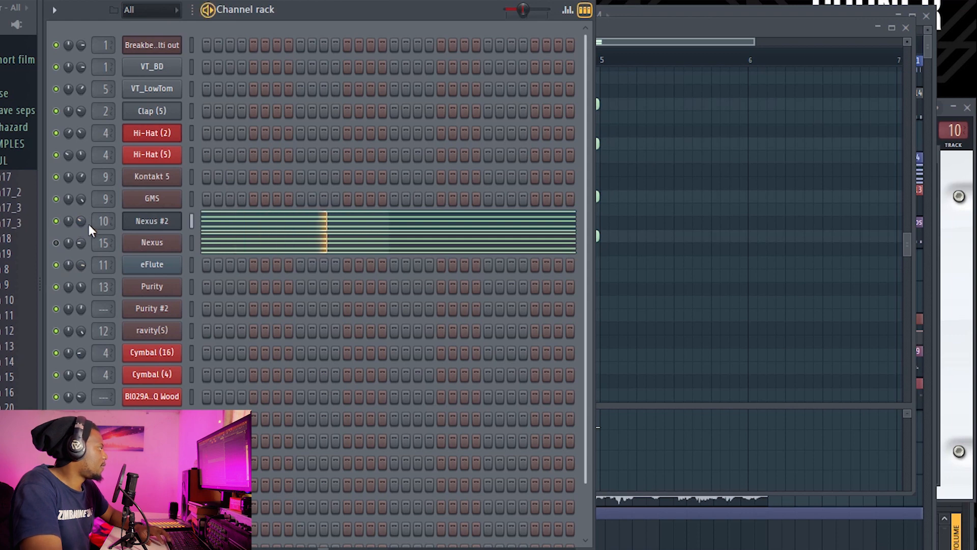
pyautogui.click(152, 220)
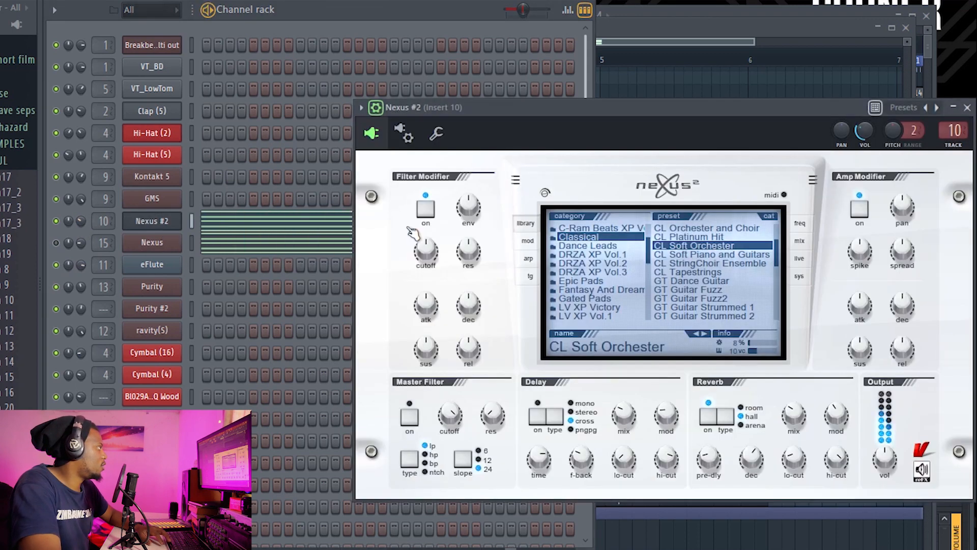
pyautogui.moveTo(723, 111); pyautogui.dragTo(690, 71)
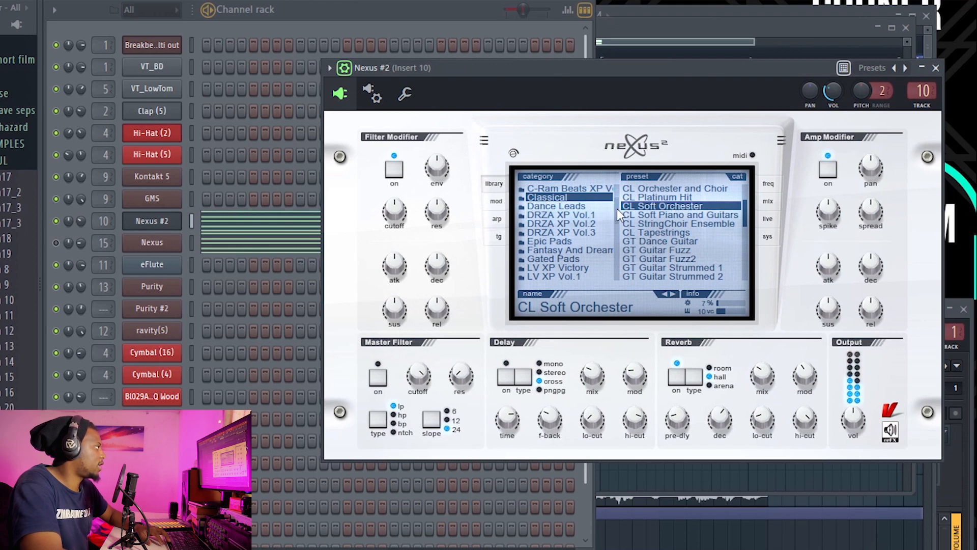
# Step: Mute Nexus #2, unmute Nexus and play the pattern again, examining the Nexus instrument's preset
pyautogui.scroll(3, 616, 212)
pyautogui.click(395, 12)
pyautogui.press('space')
pyautogui.click(56, 221)
pyautogui.press('space')
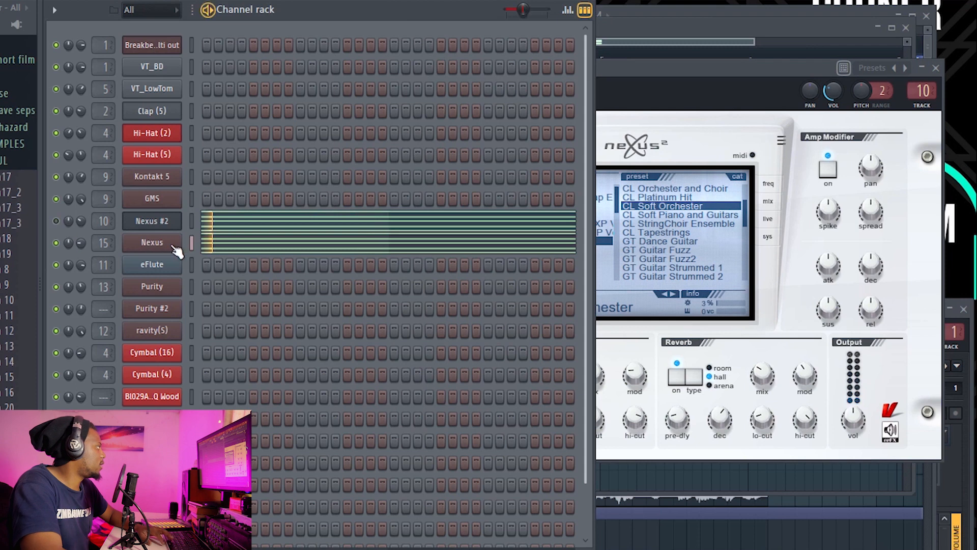
pyautogui.click(152, 242)
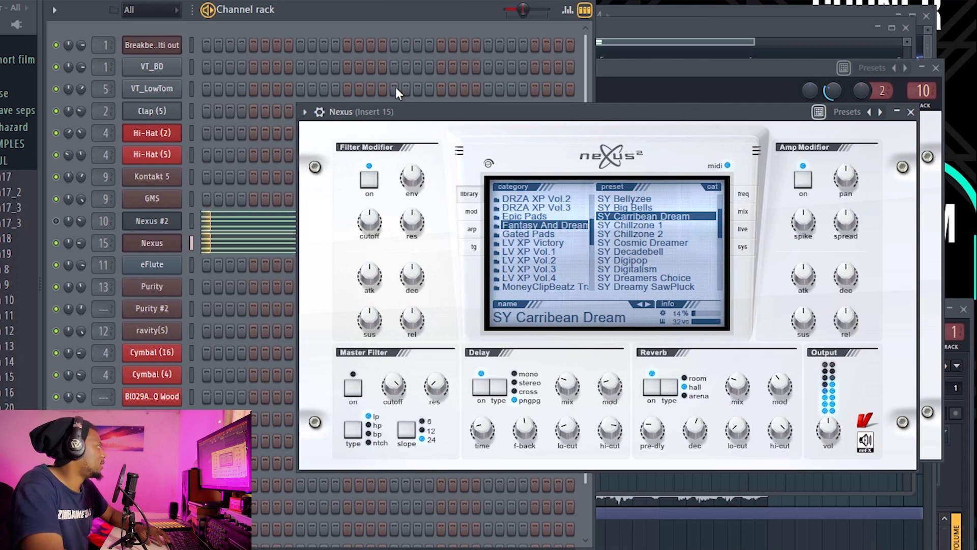
pyautogui.moveTo(558, 120); pyautogui.dragTo(564, 129)
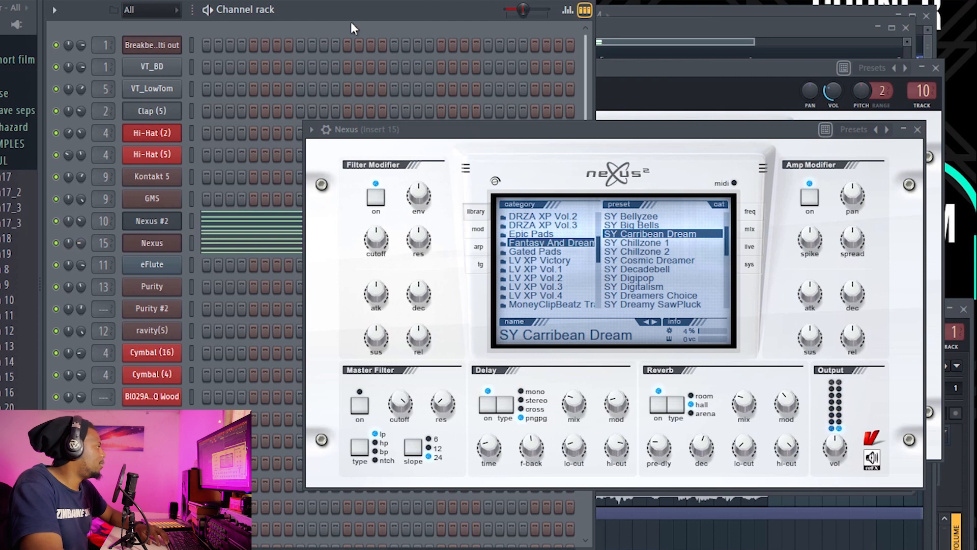
# Step: Play both Nexus channels together, close the Nexus window and return to the maximized playlist
pyautogui.press('space')
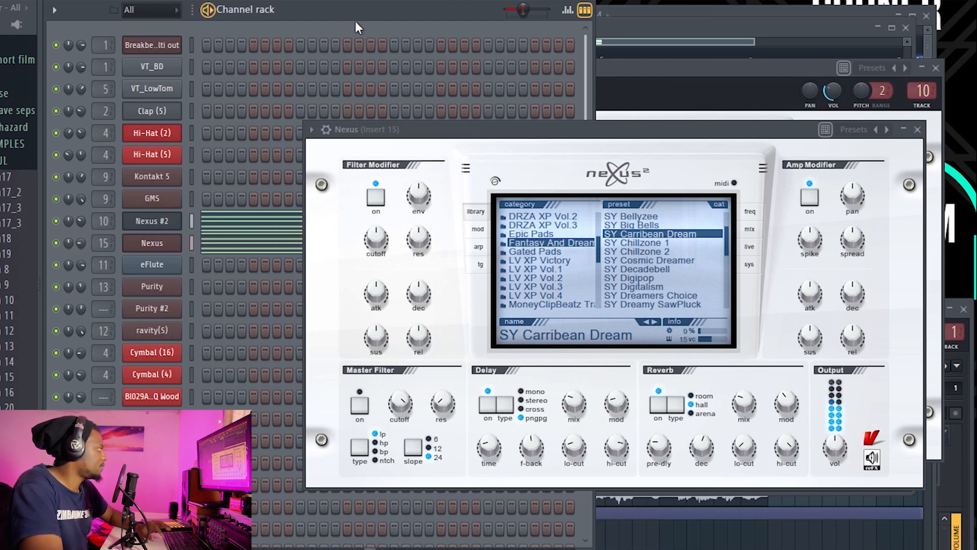
pyautogui.click(723, 14)
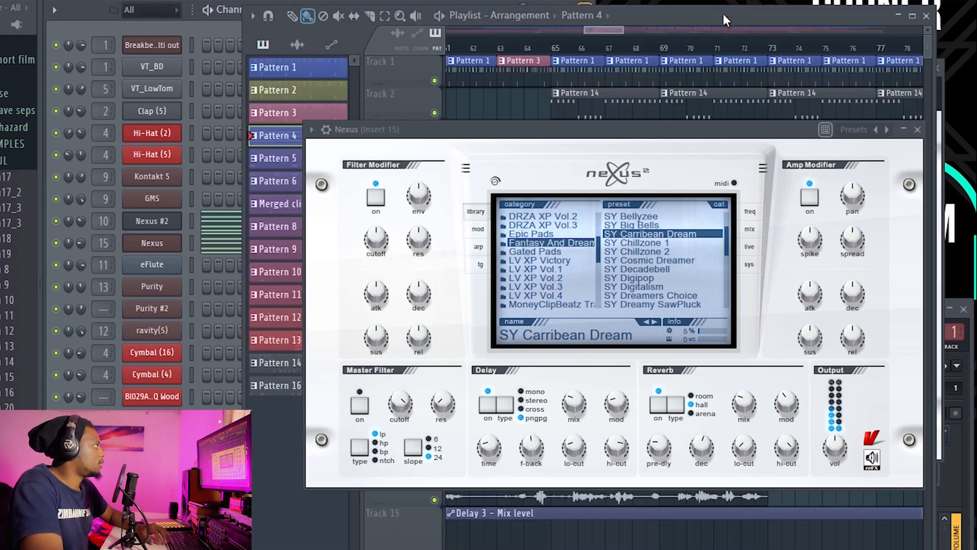
pyautogui.click(917, 130)
pyautogui.press('F6')
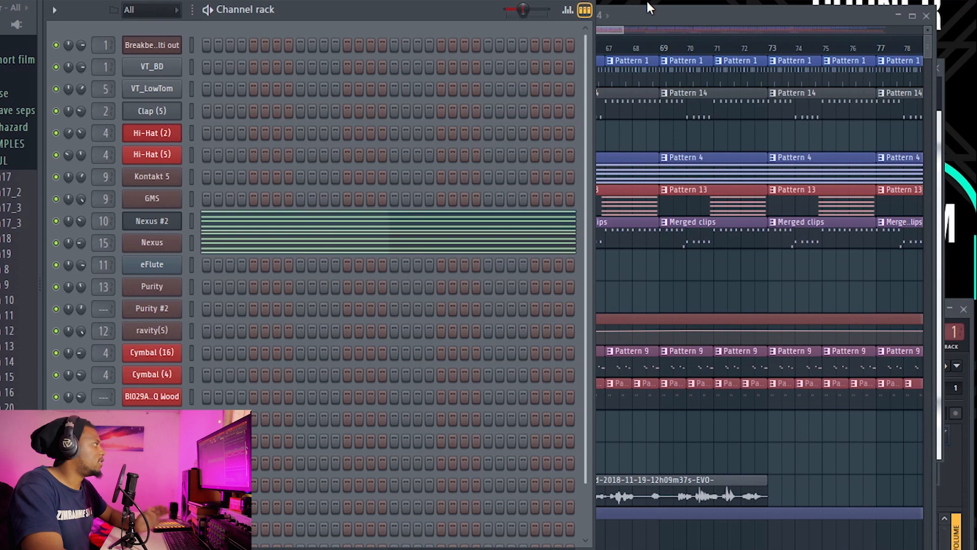
pyautogui.doubleClick(671, 13)
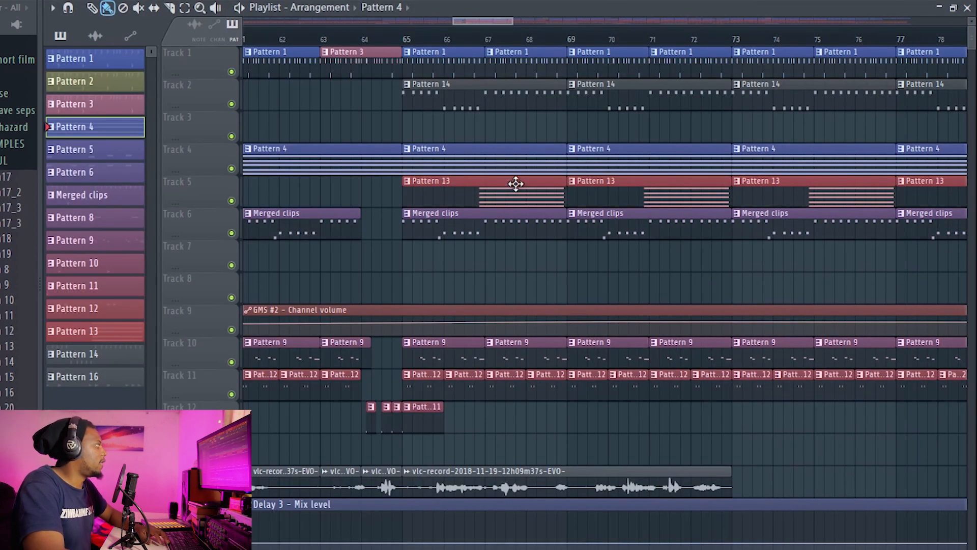
# Step: Open Track 5's Pattern 13 and play it while examining the preset of its ravity(S) instrument
pyautogui.doubleClick(516, 184)
pyautogui.click(91, 11)
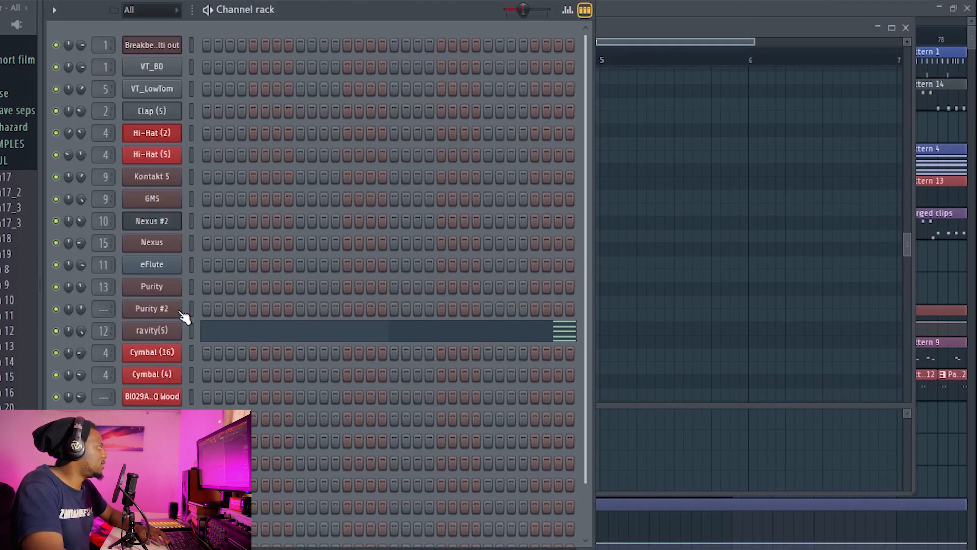
pyautogui.click(164, 336)
pyautogui.moveTo(277, 42); pyautogui.dragTo(685, 79)
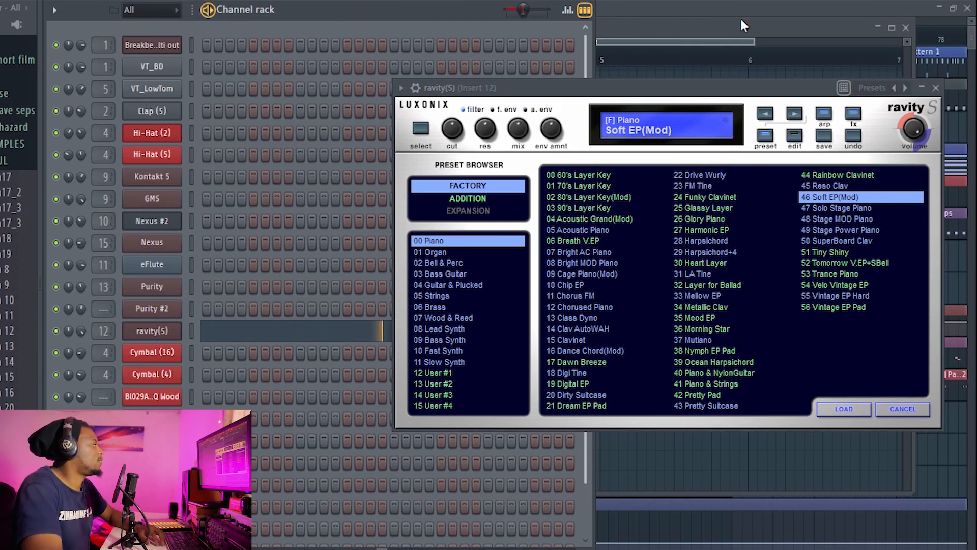
# Step: Show the ravity(S) chord notes in the piano roll and close the instrument window
pyautogui.click(318, 334)
pyautogui.click(937, 89)
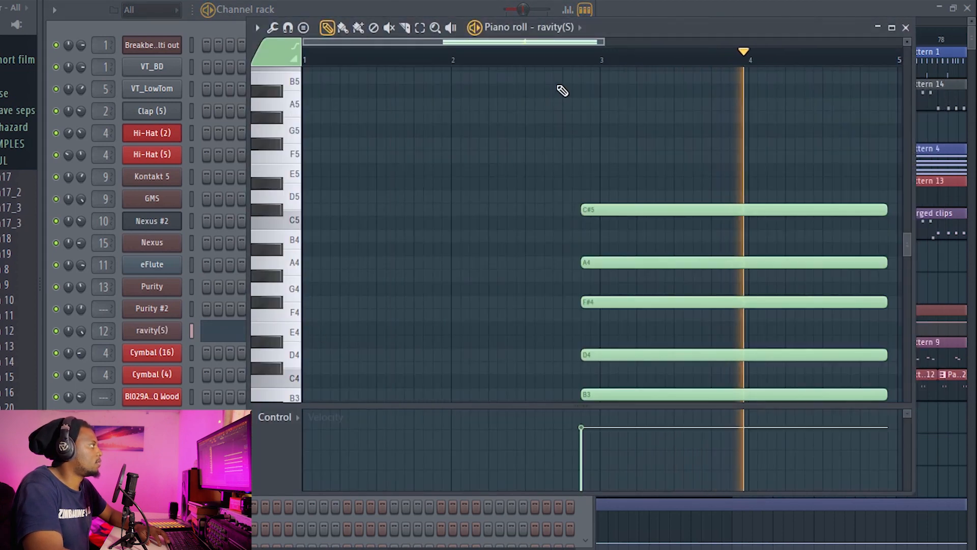
pyautogui.scroll(-3, 585, 61)
pyautogui.scroll(-4, 606, 113)
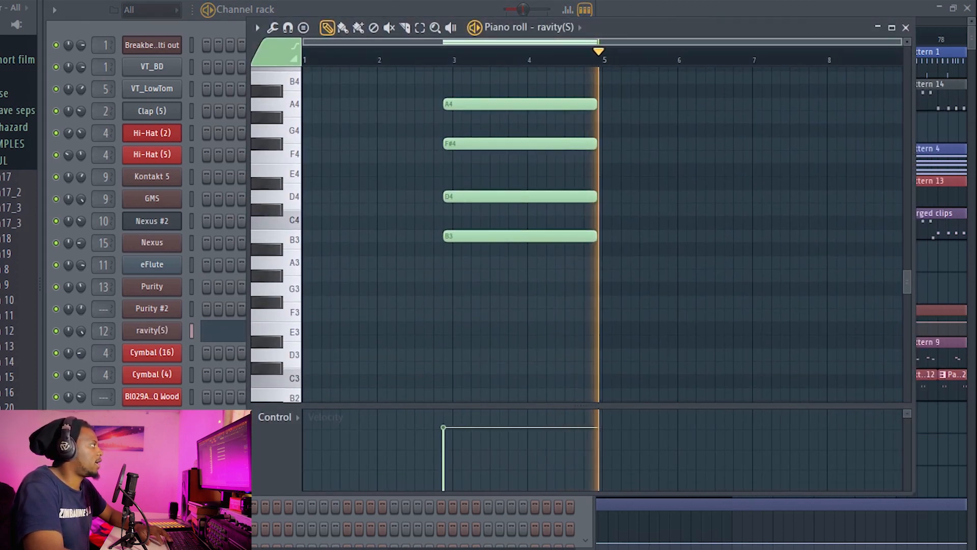
# Step: Return to the playlist, restore its smaller window and play the song from bar 65
pyautogui.press('F5')
pyautogui.scroll(-2, 453, 155)
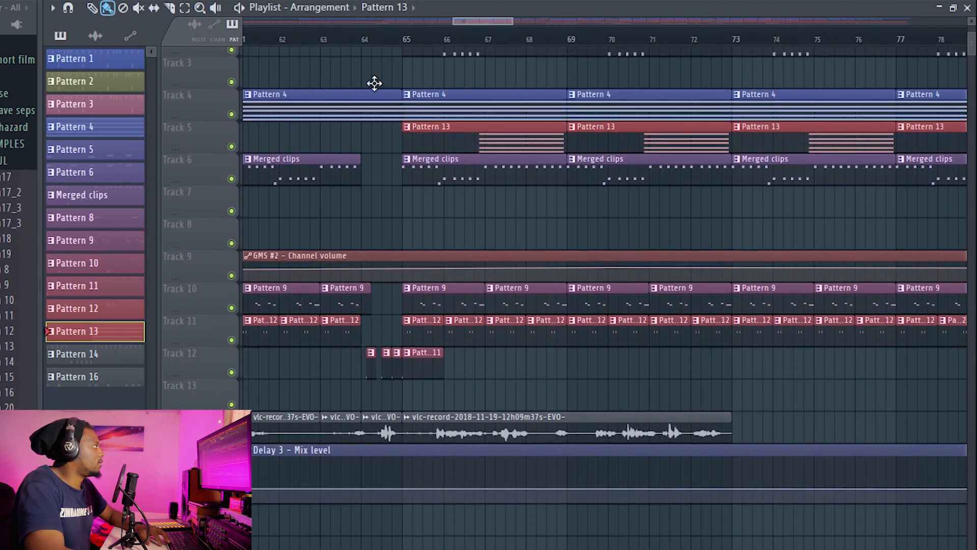
pyautogui.doubleClick(470, 11)
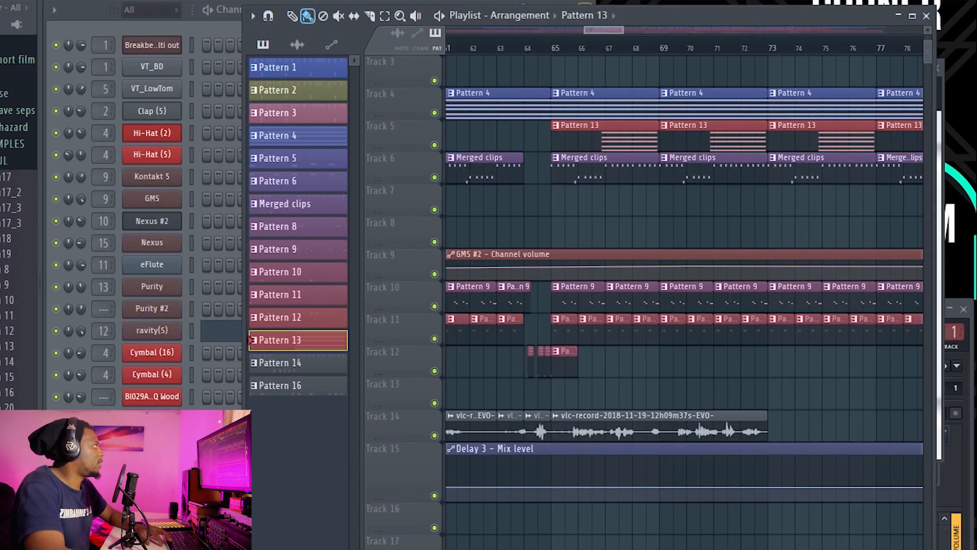
pyautogui.click(554, 46)
pyautogui.press('space')
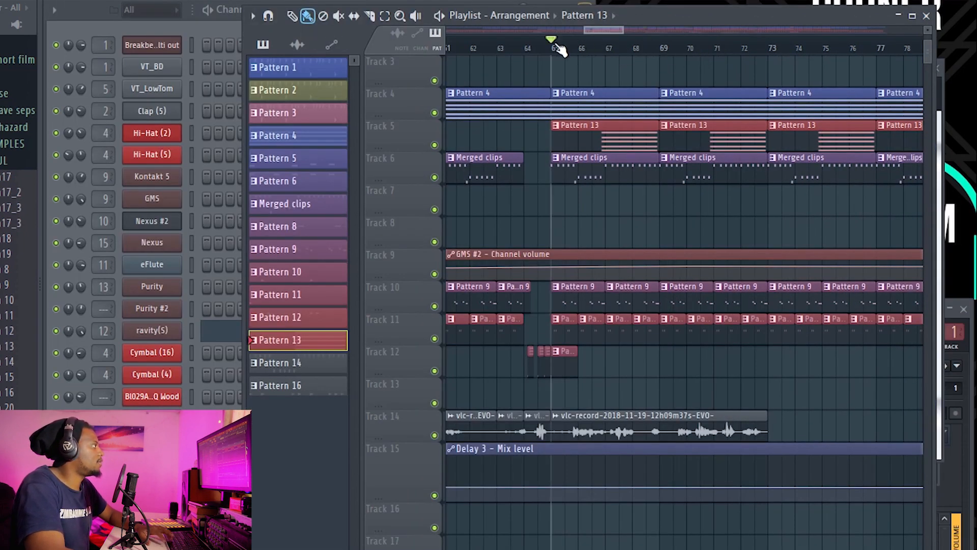
# Step: Review the arrangement from Track 1 to Track 15 around bar 65 during playback, and stop the song
pyautogui.scroll(5, 598, 49)
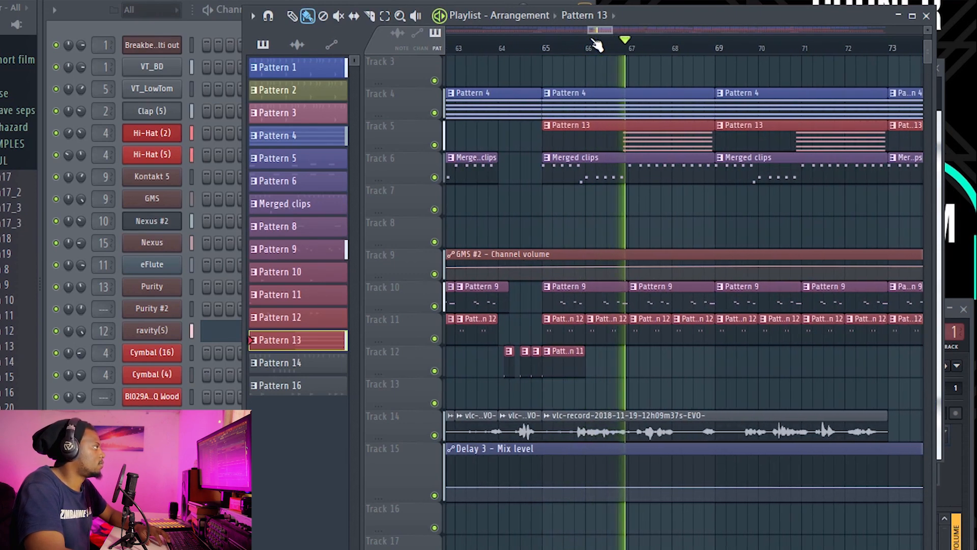
pyautogui.scroll(-5, 598, 45)
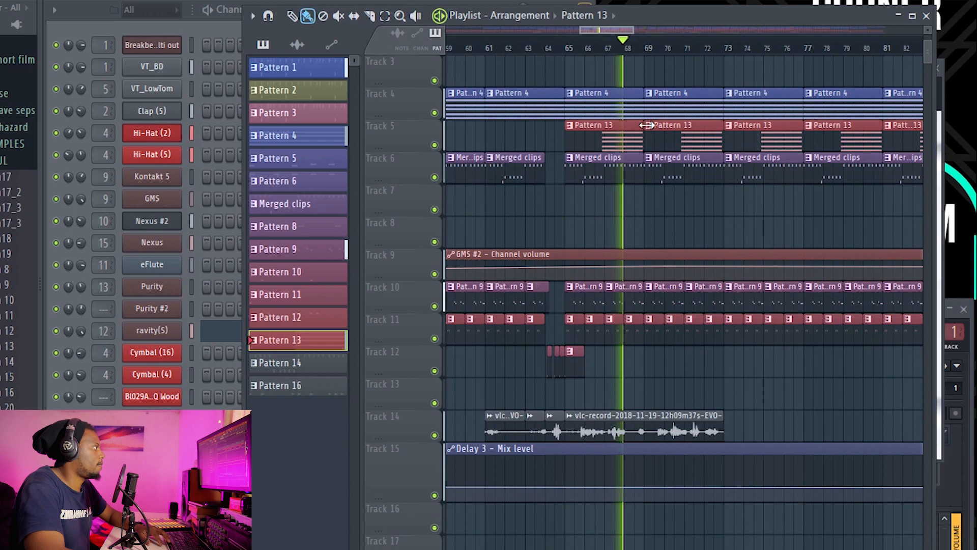
pyautogui.scroll(-5, 671, 148)
pyautogui.scroll(8, 670, 146)
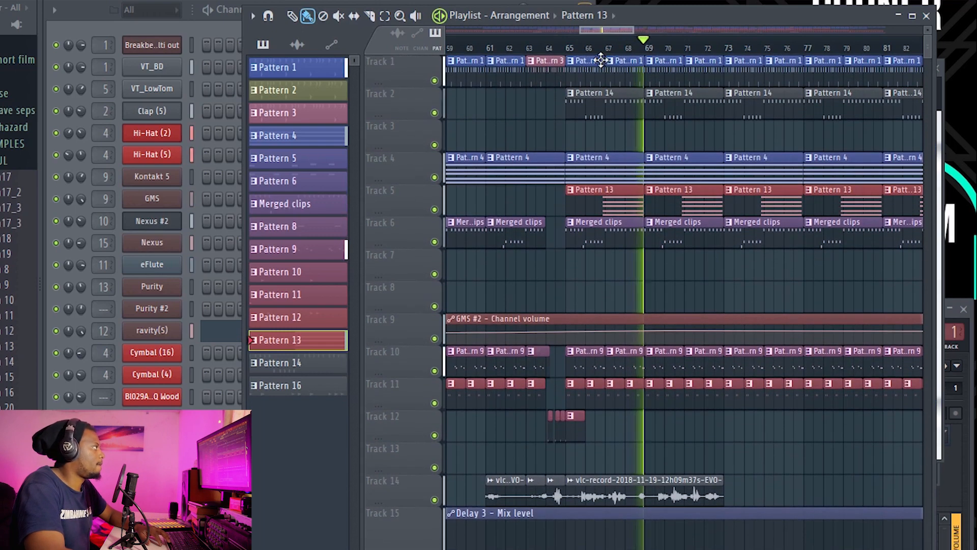
pyautogui.moveTo(614, 30); pyautogui.dragTo(618, 31)
pyautogui.press('space')
# Step: Open Track 2's Pattern 14 notes, examine its GMS instrument's settings and close the instrument window
pyautogui.doubleClick(570, 109)
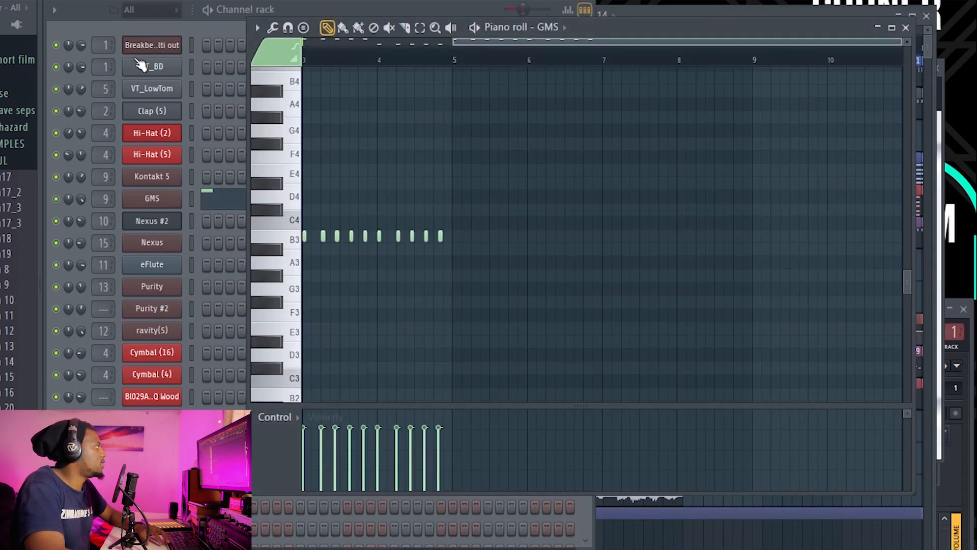
pyautogui.click(94, 36)
pyautogui.click(152, 201)
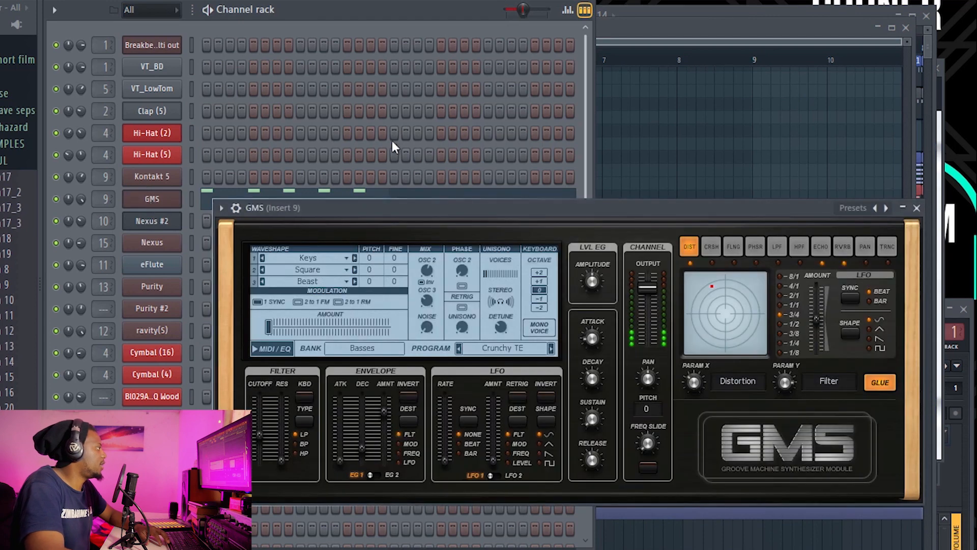
pyautogui.moveTo(557, 209); pyautogui.dragTo(443, 204)
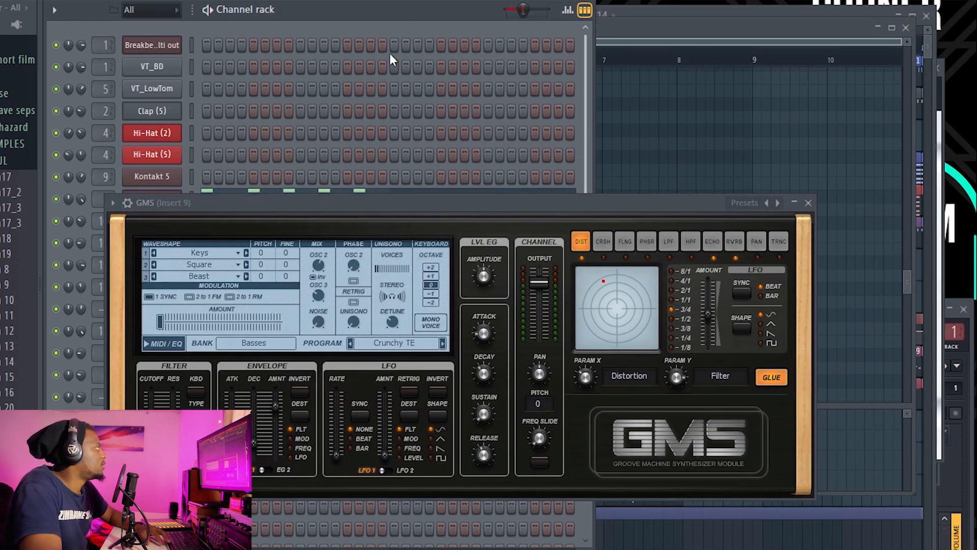
pyautogui.click(808, 203)
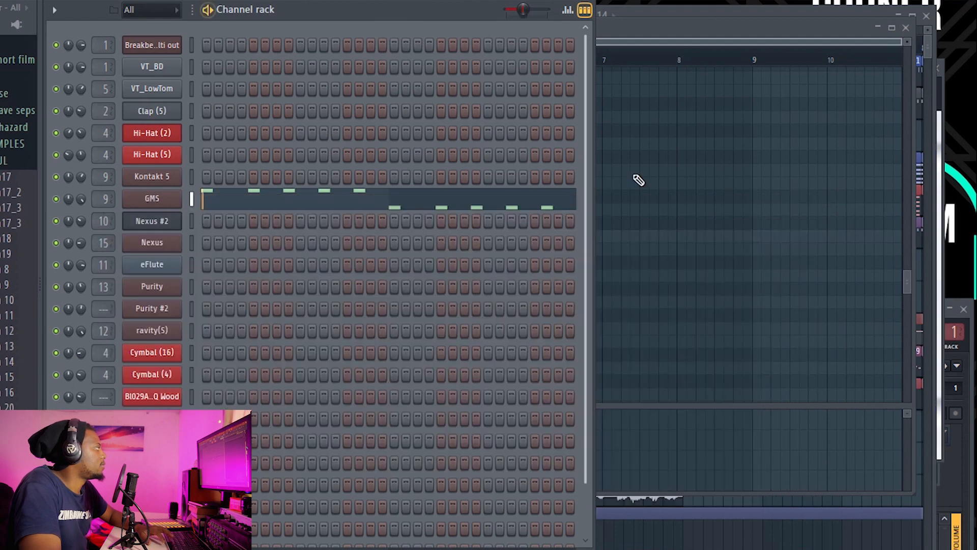
# Step: Reopen GMS while its pattern plays, show its mixer track 9 and close the instrument window
pyautogui.click(133, 202)
pyautogui.moveTo(279, 201); pyautogui.dragTo(338, 222)
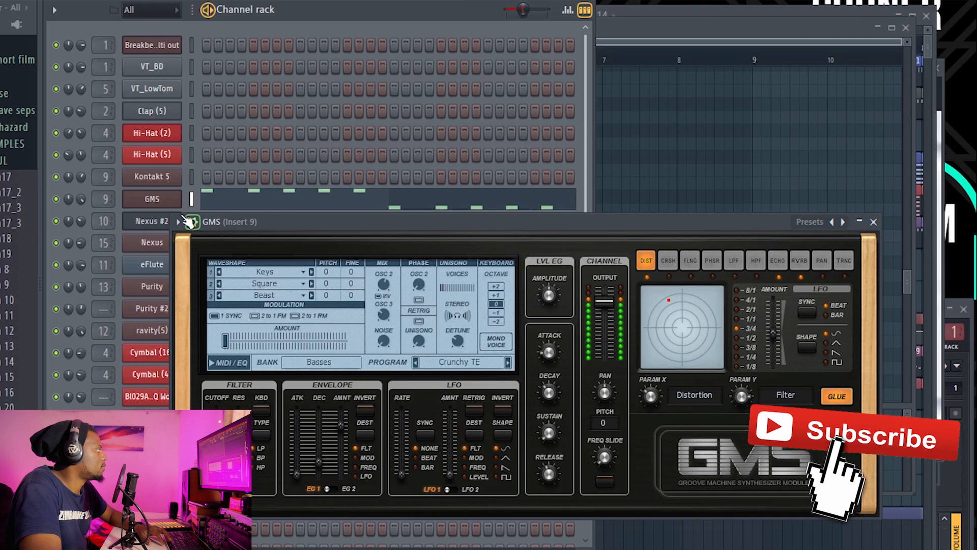
pyautogui.doubleClick(107, 197)
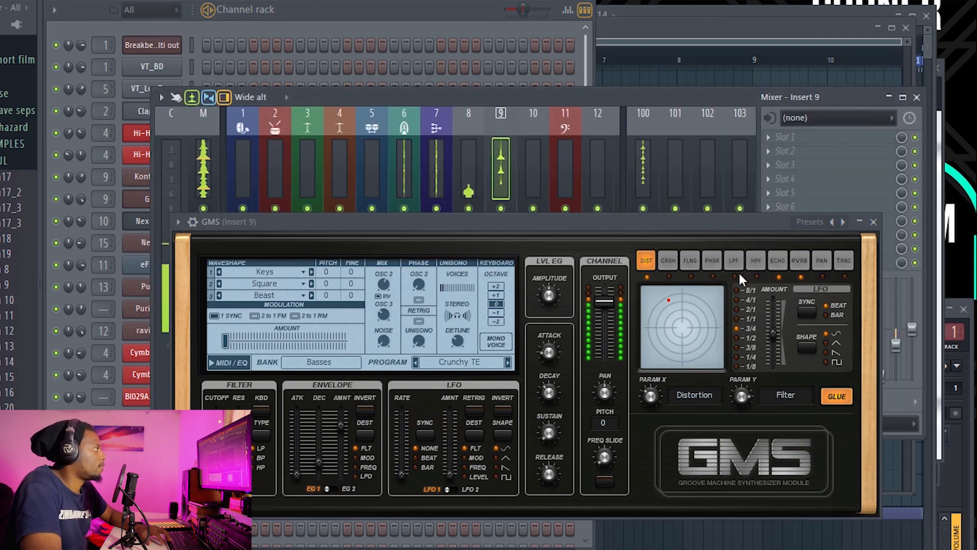
pyautogui.moveTo(742, 223); pyautogui.dragTo(738, 372)
pyautogui.click(868, 371)
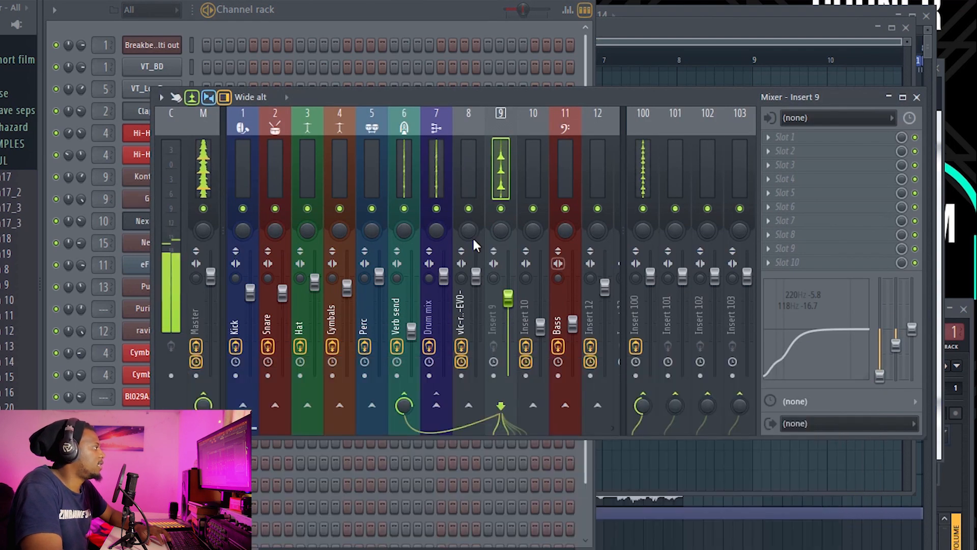
# Step: Look through the effect slots of mixer tracks 100 to 103, ending on track 100
pyautogui.click(641, 156)
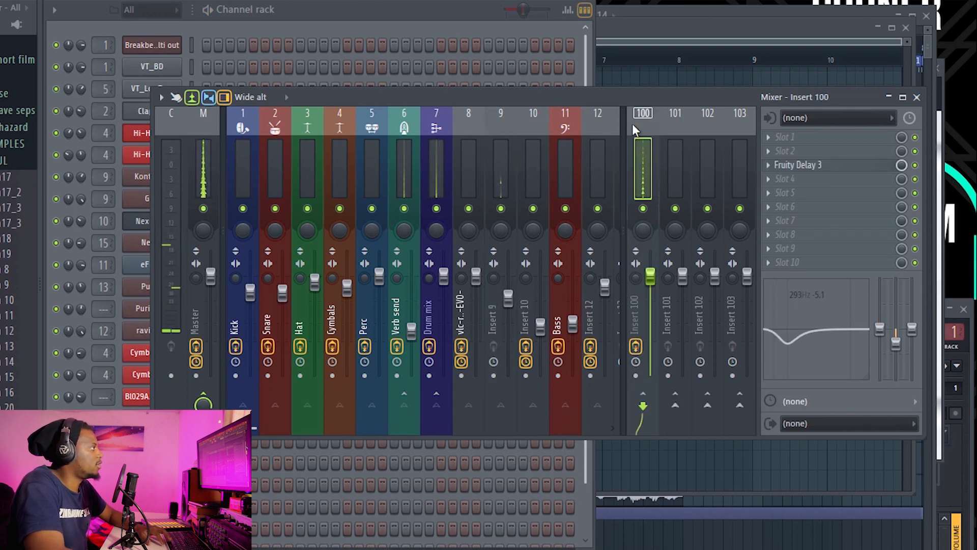
pyautogui.click(738, 170)
pyautogui.click(639, 168)
pyautogui.click(682, 171)
pyautogui.click(710, 172)
pyautogui.click(739, 171)
pyautogui.click(642, 170)
# Step: Open Fruity Delay 3 on mixer track 100, examine its settings and close it
pyautogui.click(807, 165)
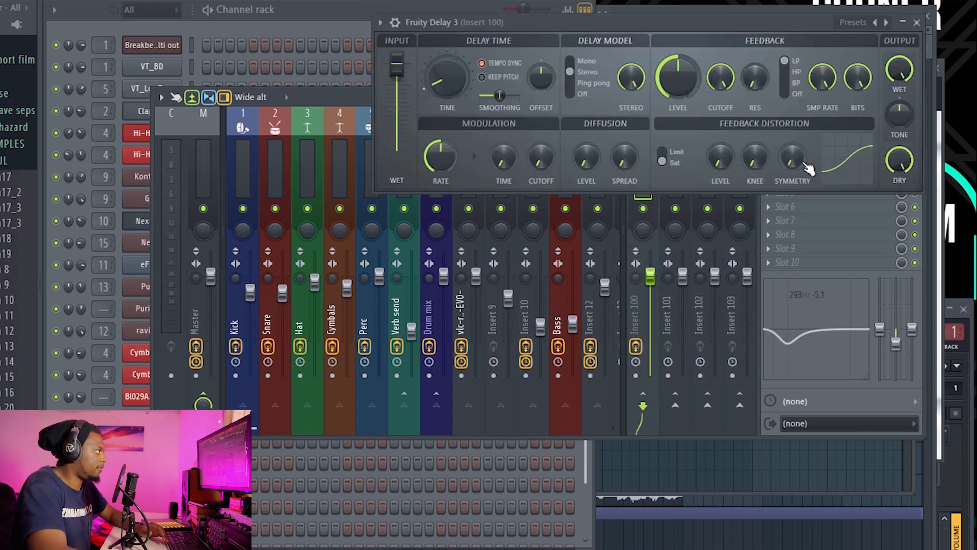
pyautogui.moveTo(708, 29); pyautogui.dragTo(581, 98)
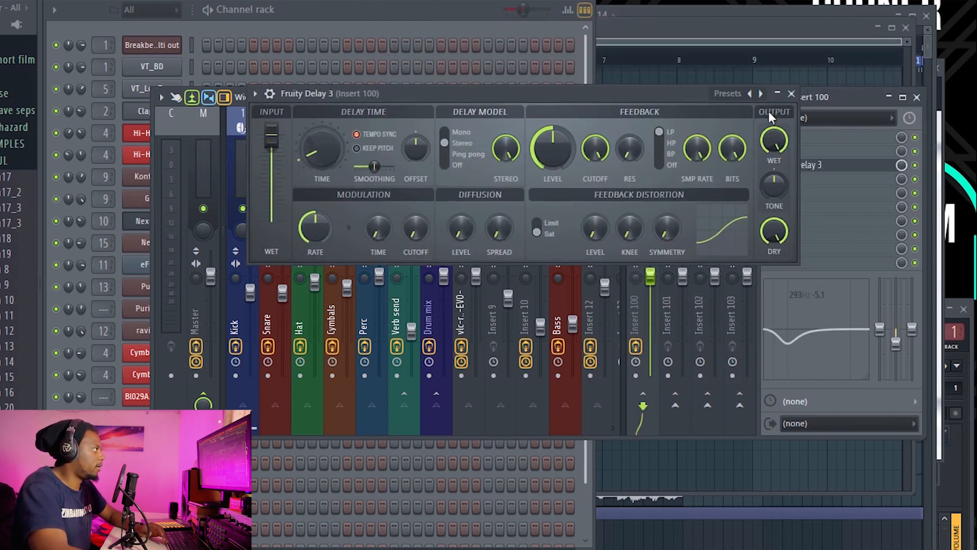
pyautogui.click(792, 95)
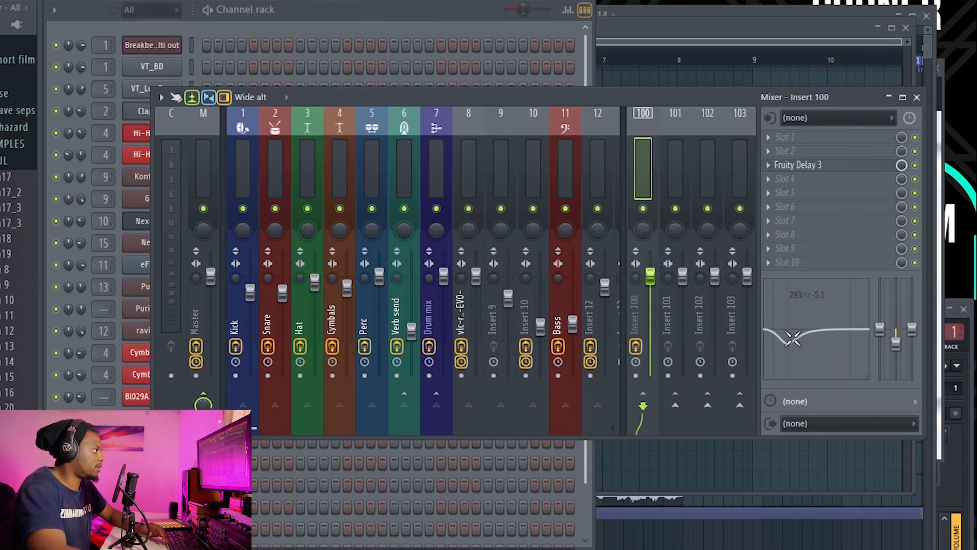
# Step: Play the GMS pattern again from the channel rack and bring the mixer forward, shifting its window slightly lower
pyautogui.click(442, 32)
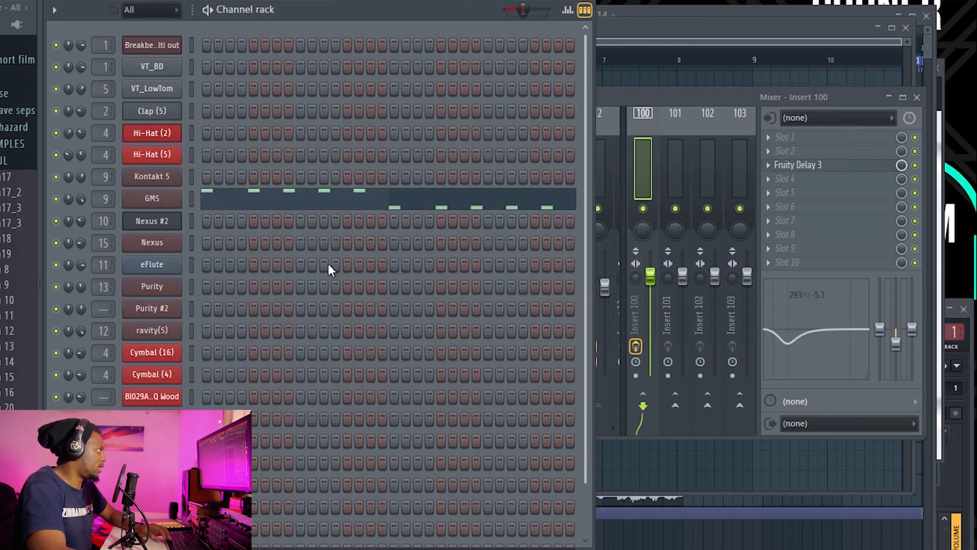
pyautogui.click(625, 153)
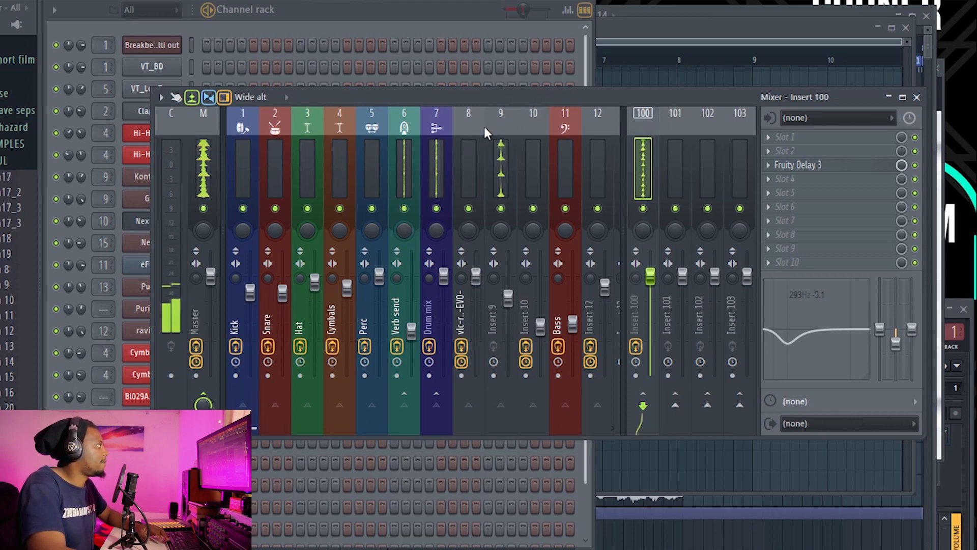
pyautogui.moveTo(505, 96); pyautogui.dragTo(518, 129)
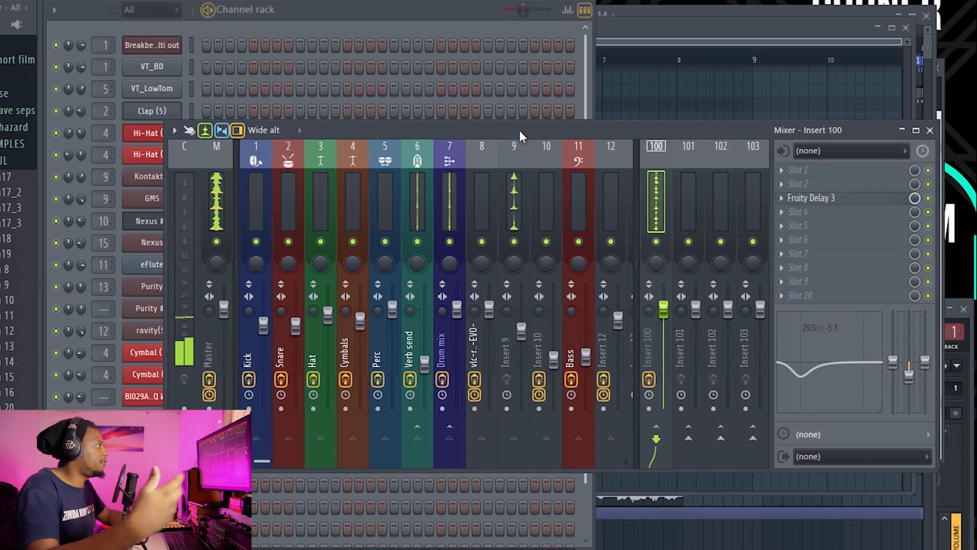
# Step: Return from the channel rack to the playlist and play the arrangement from bar 65
pyautogui.click(445, 50)
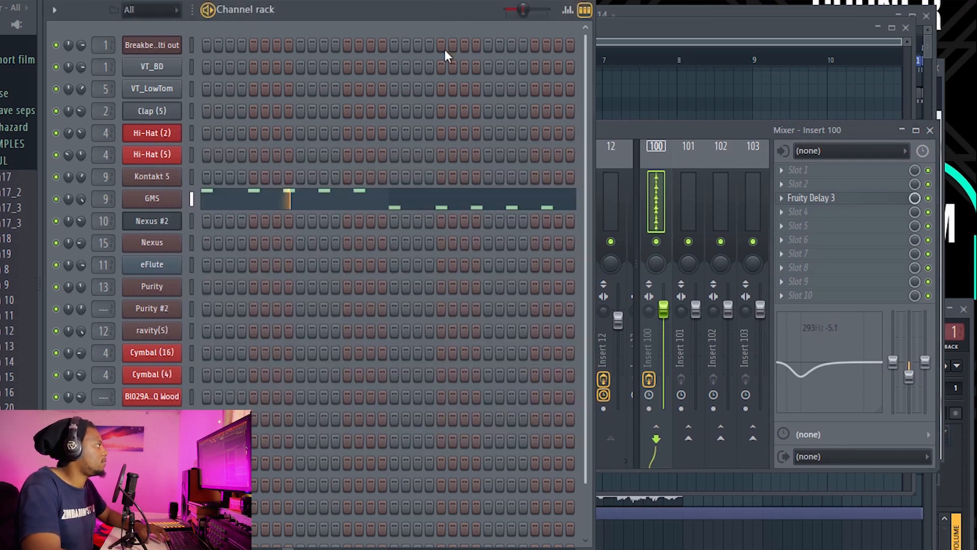
pyautogui.click(808, 23)
pyautogui.press('F5')
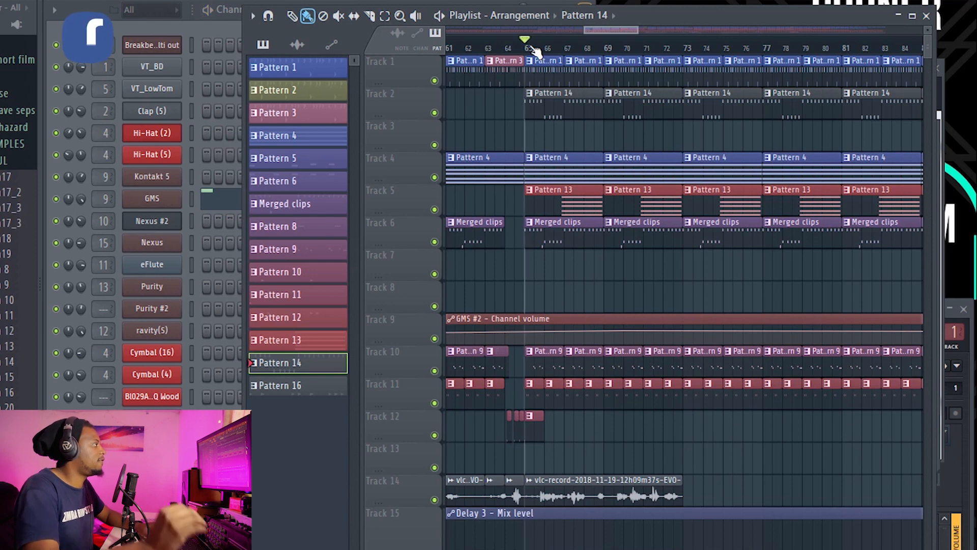
pyautogui.press('space')
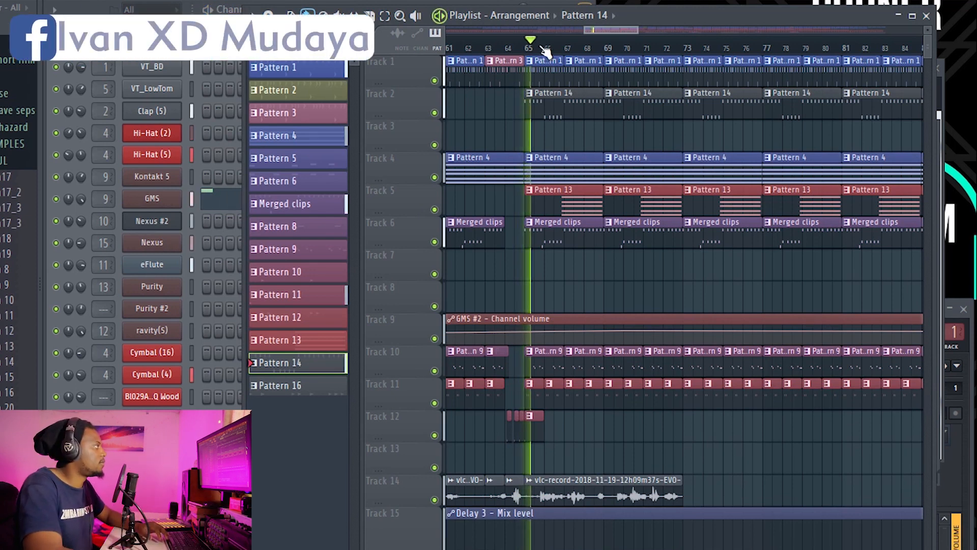
# Step: Open the eFlute notes of the Merged clips pattern on Track 6, look them over and return to the playlist
pyautogui.doubleClick(571, 234)
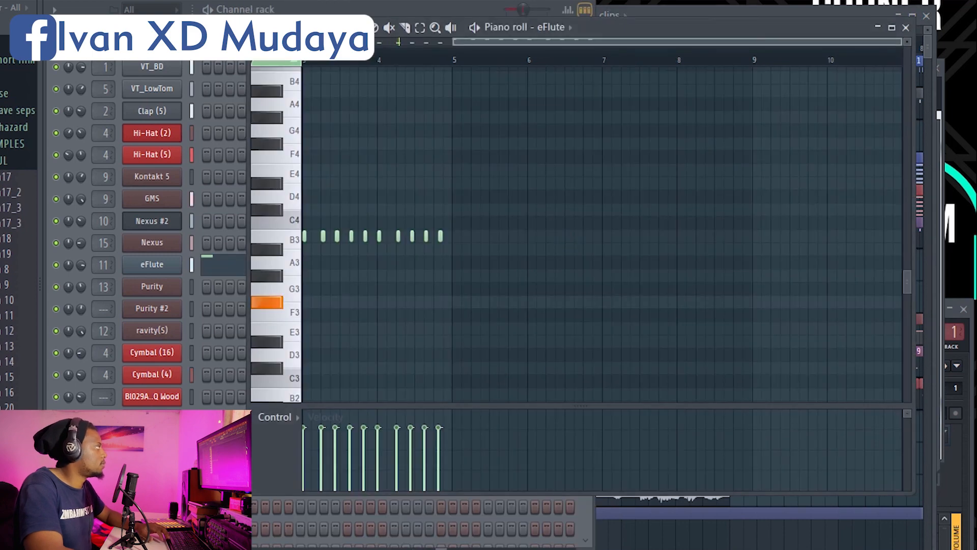
pyautogui.click(308, 5)
pyautogui.click(613, 9)
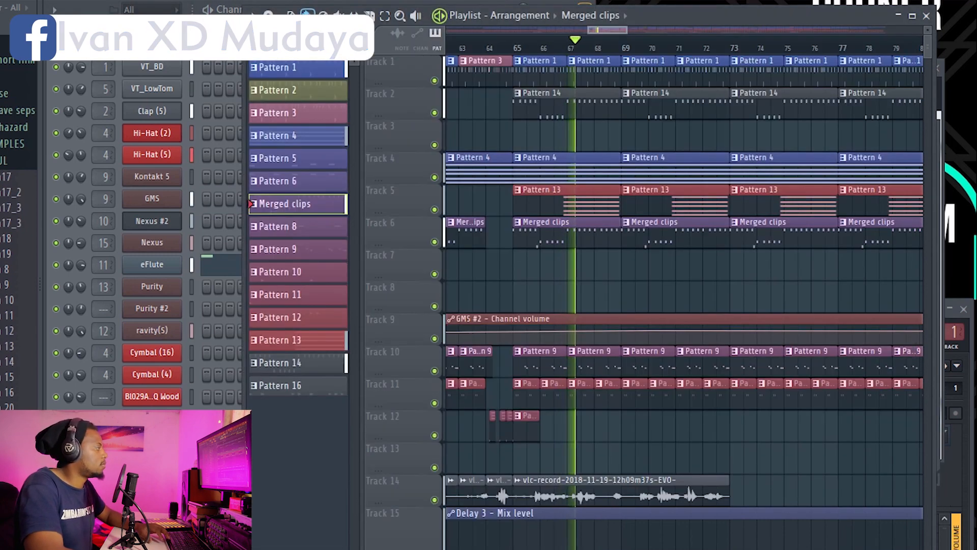
# Step: Jump playback to shortly before bar 109 and examine where the Pattern 8 and Pattern 10 clips enter
pyautogui.click(611, 1)
pyautogui.click(611, 1)
pyautogui.scroll(-3, 614, 29)
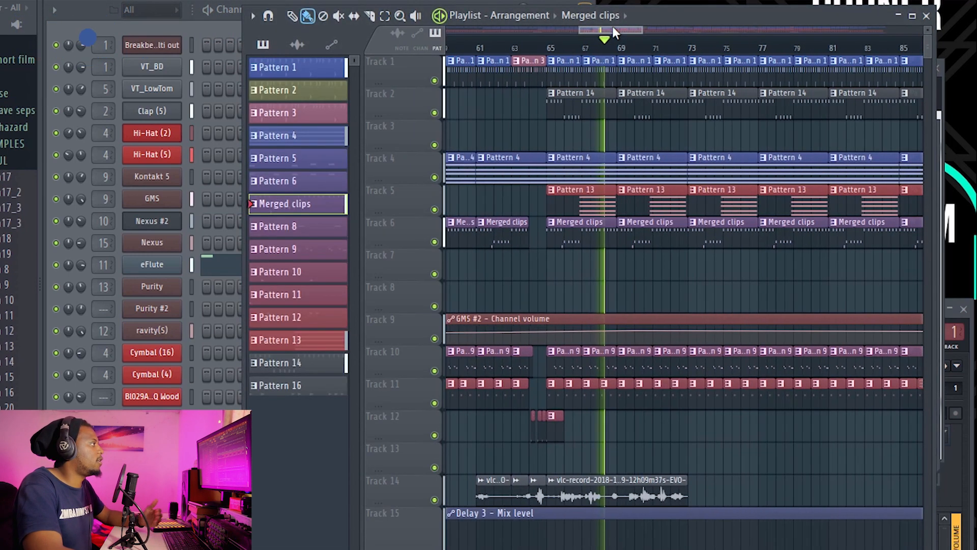
pyautogui.scroll(-6, 632, 30)
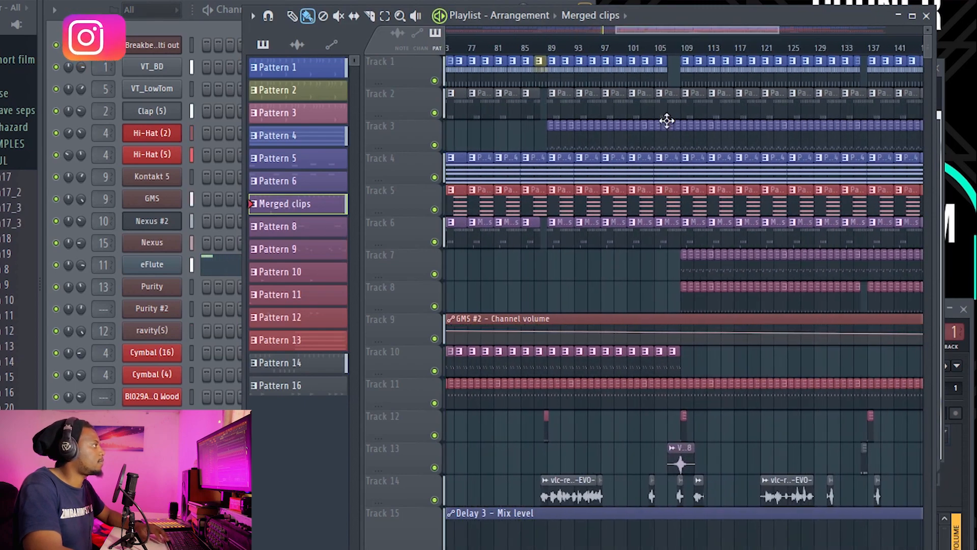
pyautogui.scroll(-1, 673, 86)
pyautogui.click(663, 48)
pyautogui.scroll(4, 688, 51)
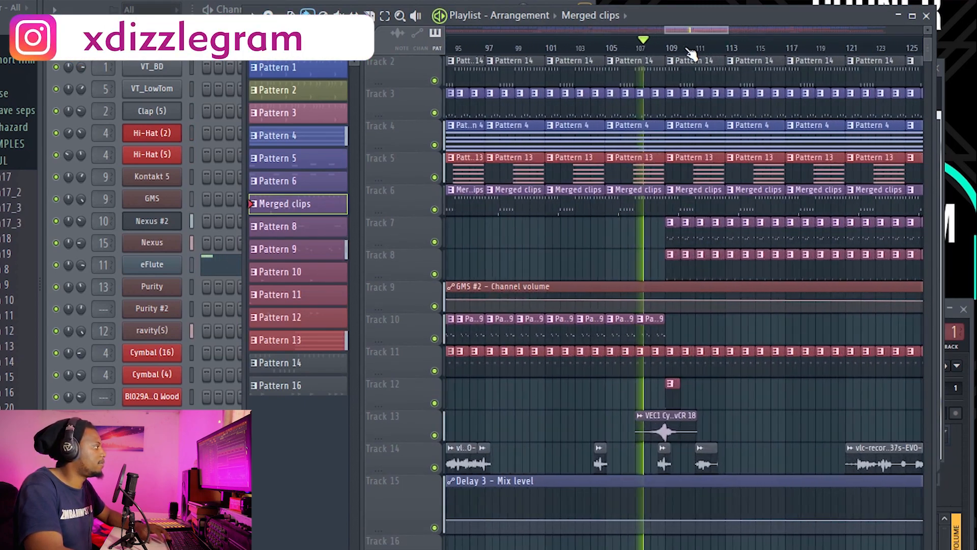
pyautogui.scroll(2, 692, 48)
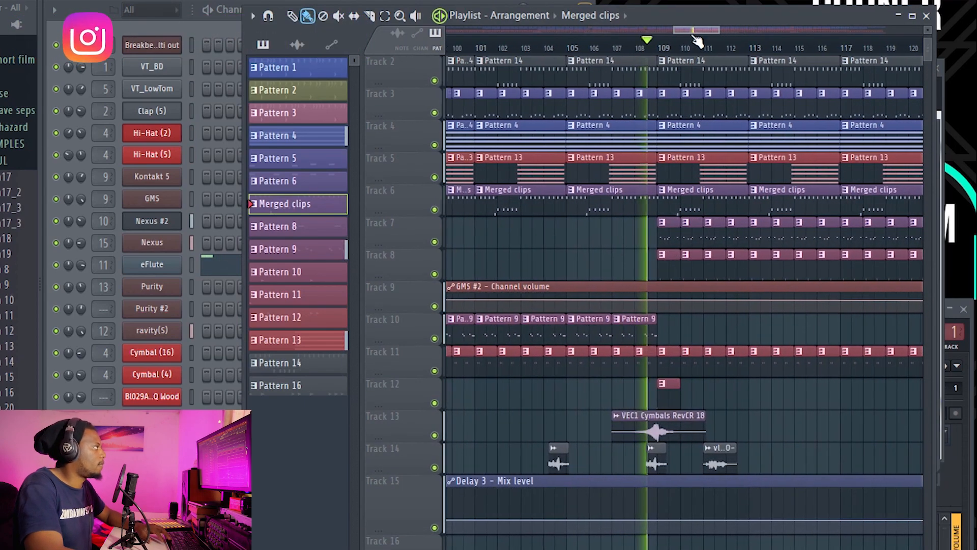
pyautogui.scroll(2, 701, 36)
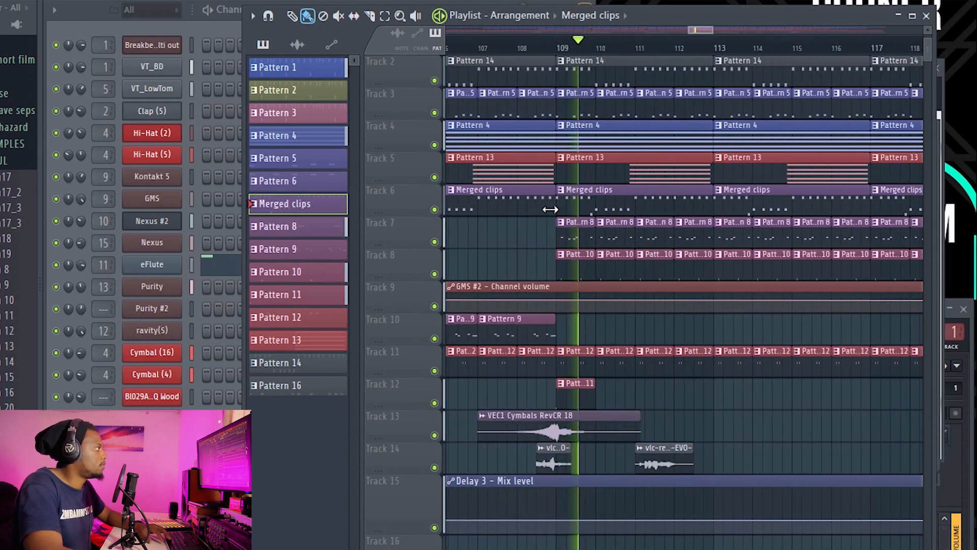
# Step: Open Pattern 8 and its Purity instrument, show the Steel Drum preset while the pattern plays, and close the instrument window
pyautogui.doubleClick(579, 234)
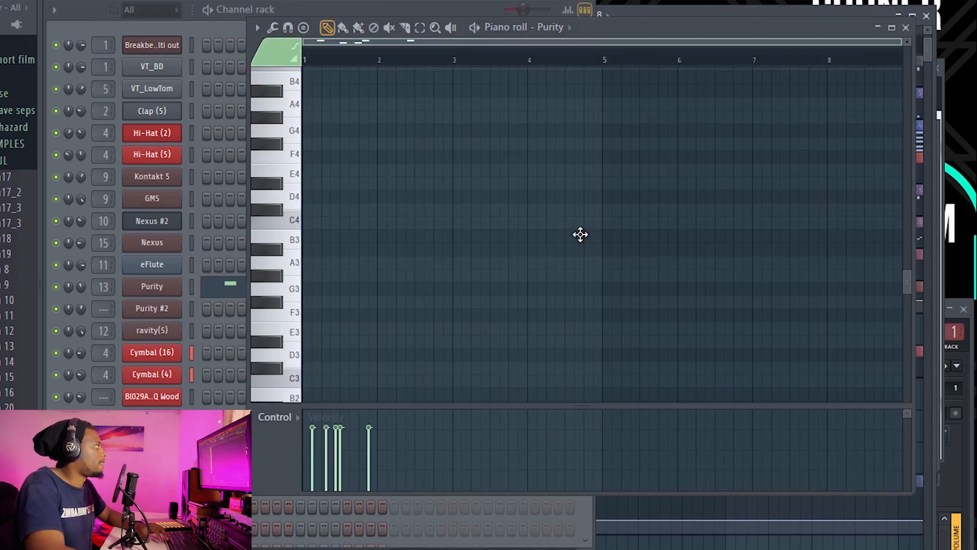
pyautogui.click(216, 29)
pyautogui.click(172, 284)
pyautogui.moveTo(898, 260); pyautogui.dragTo(599, 67)
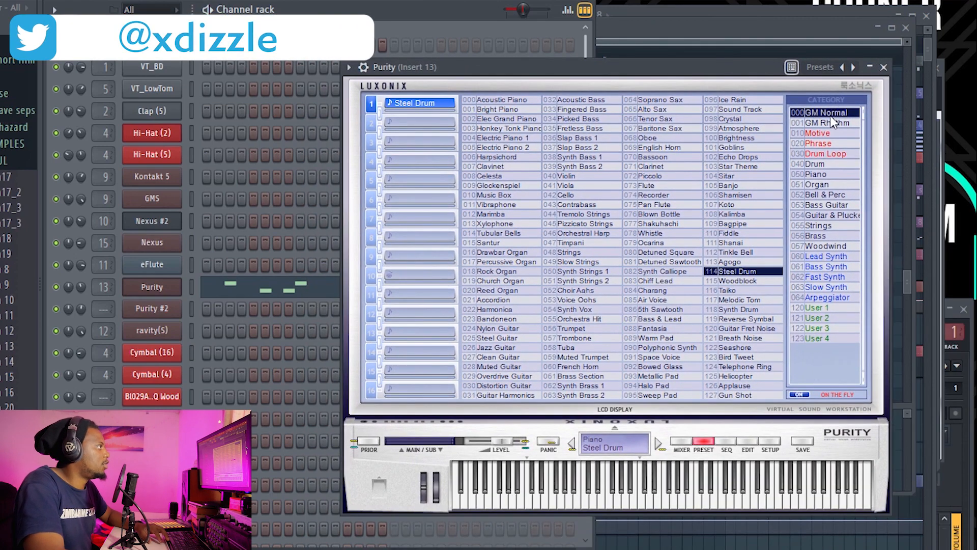
pyautogui.click(359, 19)
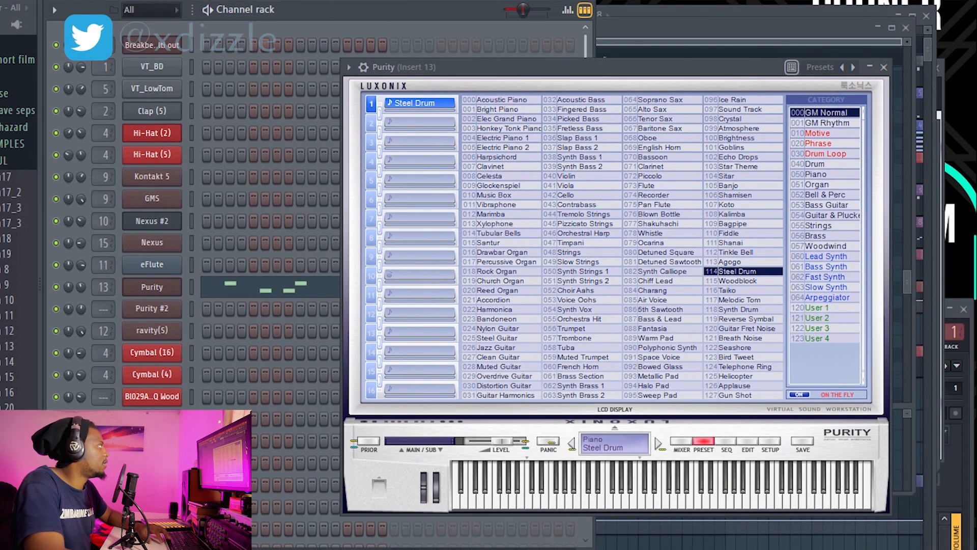
pyautogui.press('space')
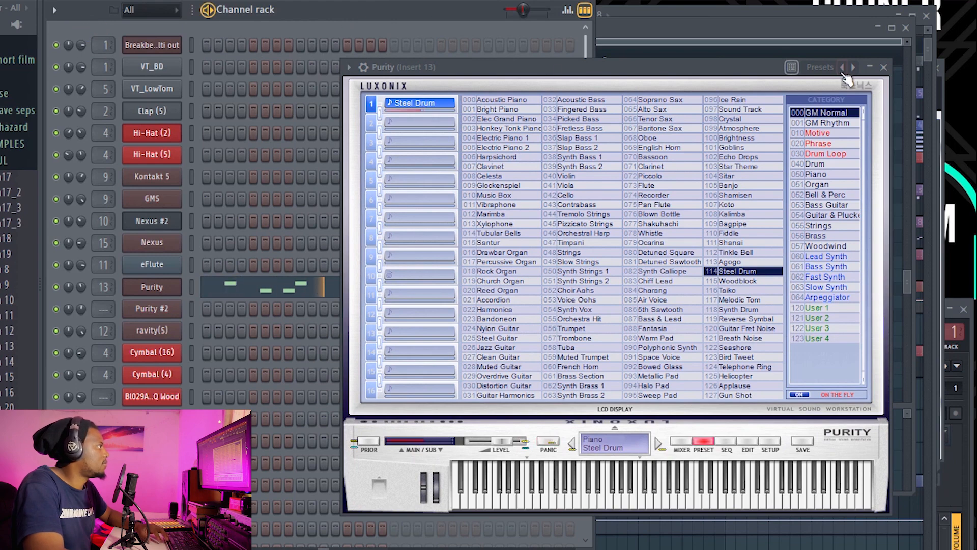
pyautogui.click(885, 68)
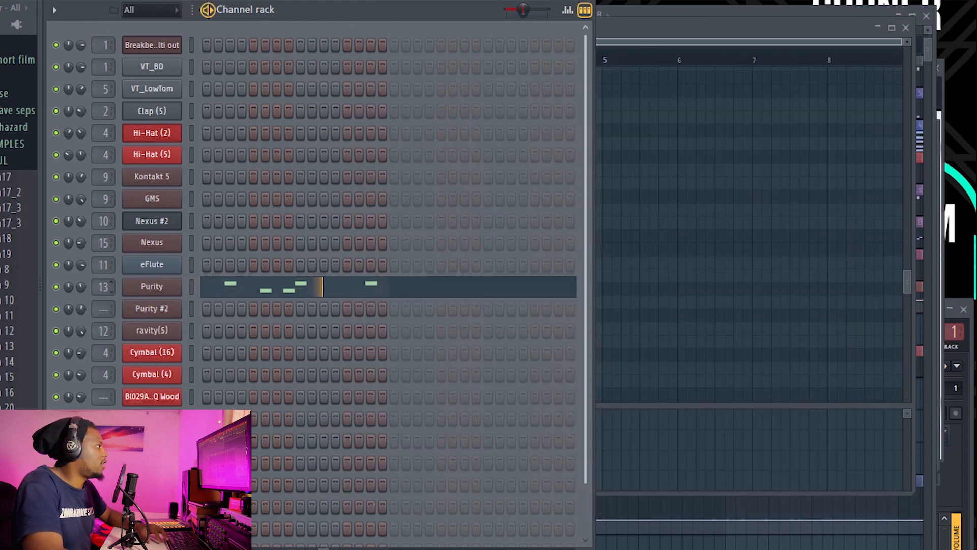
# Step: Show the Purity channel's mixer track 13 and its send track 100, and return to the channel rack
pyautogui.doubleClick(99, 287)
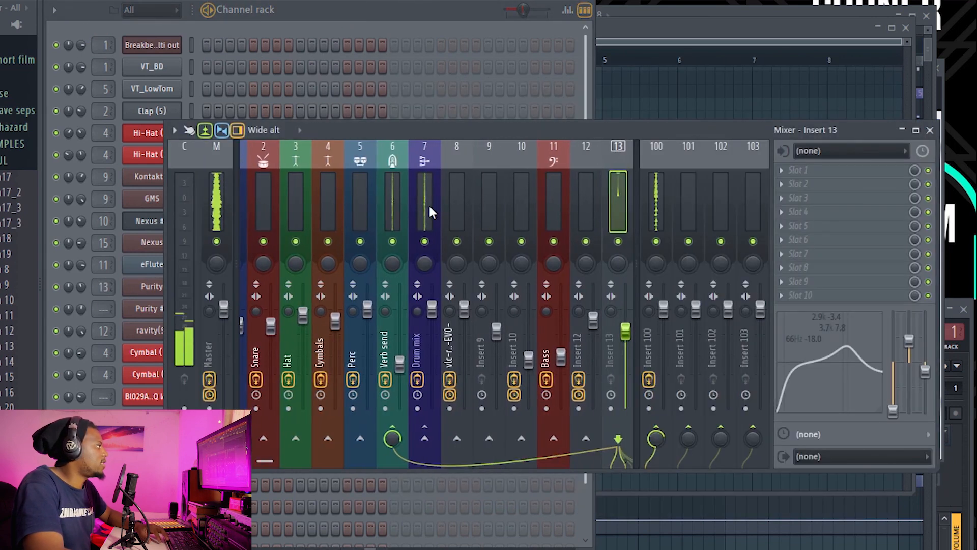
pyautogui.click(654, 212)
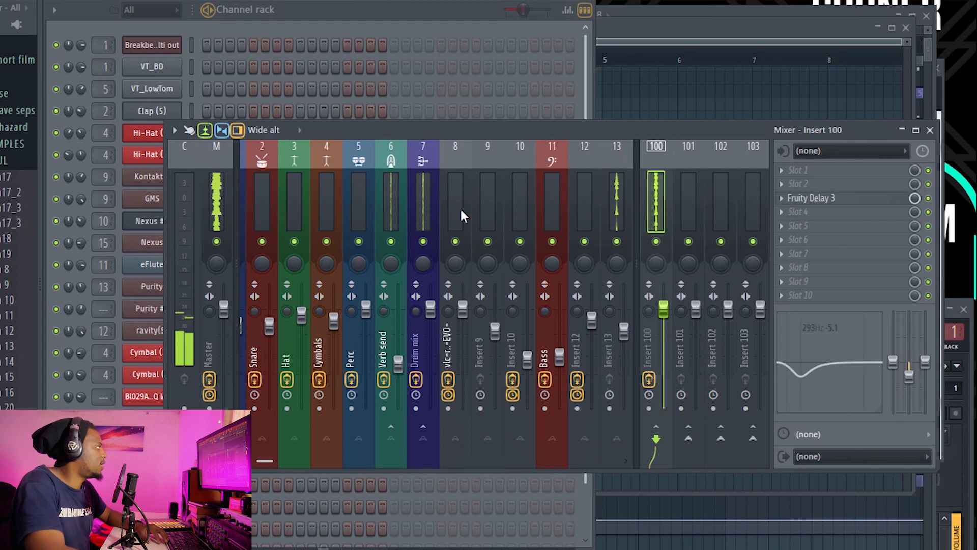
pyautogui.click(426, 17)
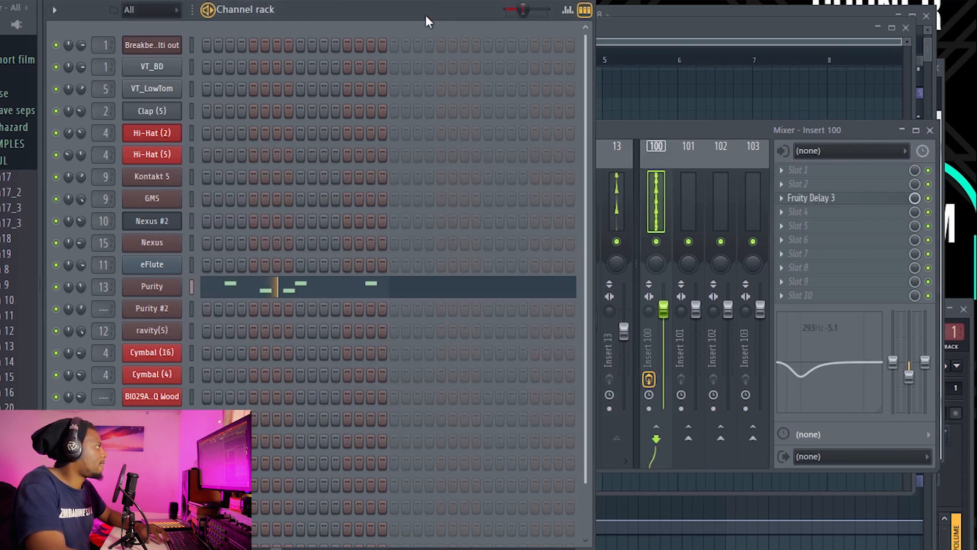
# Step: Go back to the playlist, play the song from around bar 109 with its following section in view, and stop playback
pyautogui.click(665, 13)
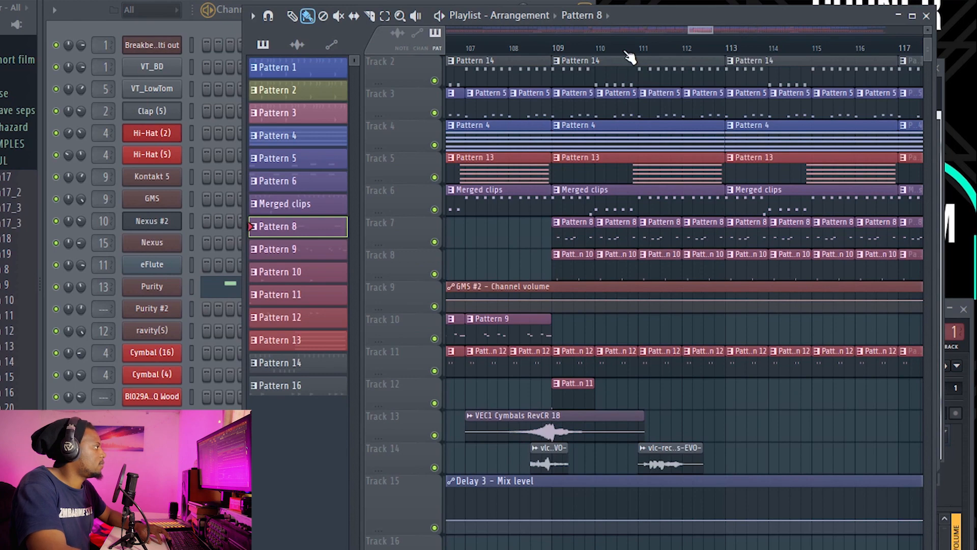
pyautogui.scroll(-3, 627, 52)
pyautogui.click(606, 47)
pyautogui.moveTo(731, 30); pyautogui.dragTo(755, 39)
pyautogui.scroll(-1, 758, 43)
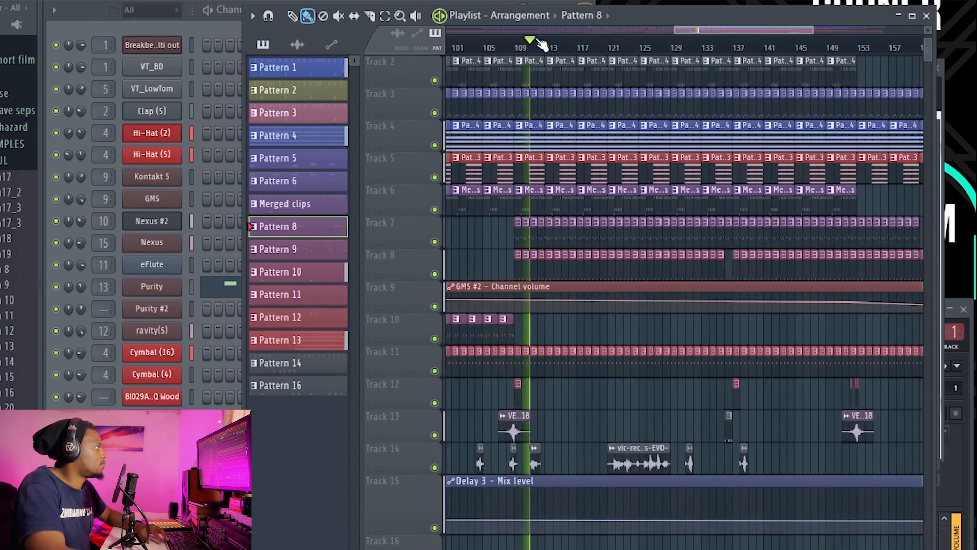
pyautogui.scroll(6, 538, 47)
pyautogui.press('space')
# Step: Open Pattern 10 from Track 8, show its Cymbal (16) steps in the channel rack and nudge that channel's volume up
pyautogui.doubleClick(502, 271)
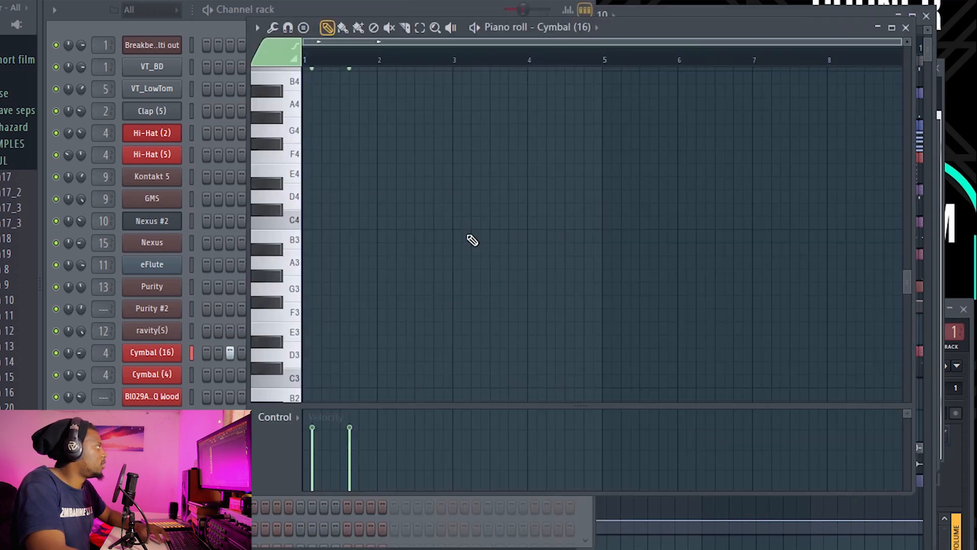
pyautogui.click(328, 11)
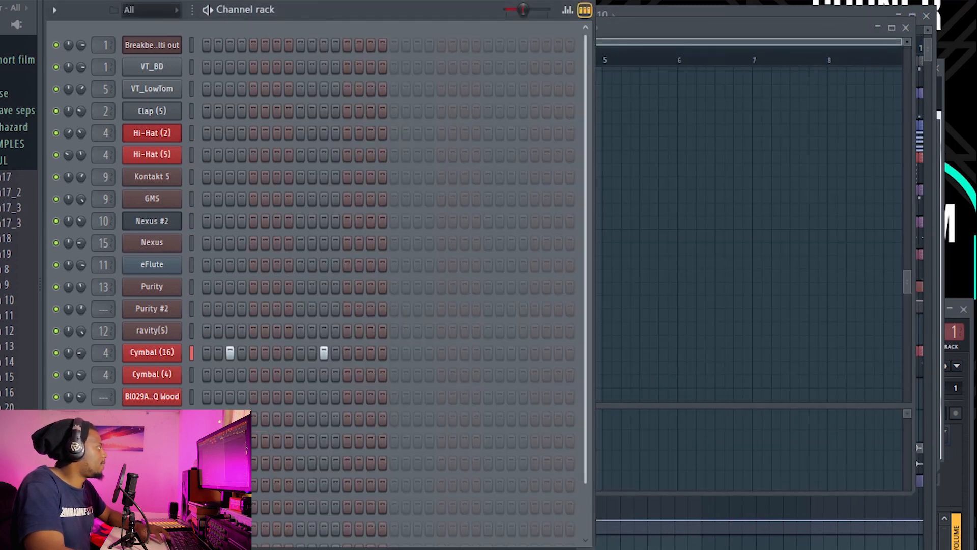
pyautogui.scroll(-2, 189, 271)
pyautogui.moveTo(81, 310); pyautogui.dragTo(82, 300)
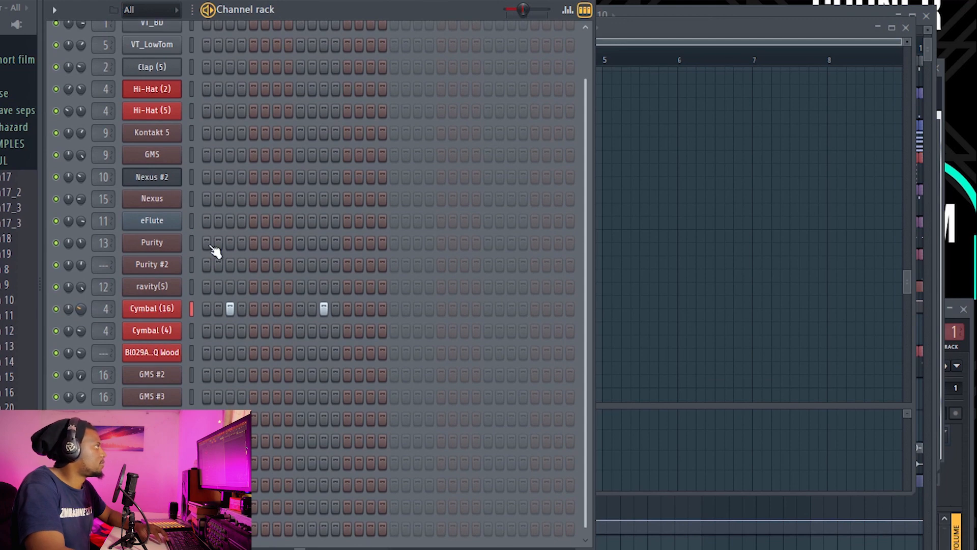
# Step: Replay the arrangement from bar 109 in the playlist and bring the section around bar 137 into view
pyautogui.click(709, 19)
pyautogui.click(490, 50)
pyautogui.press('space')
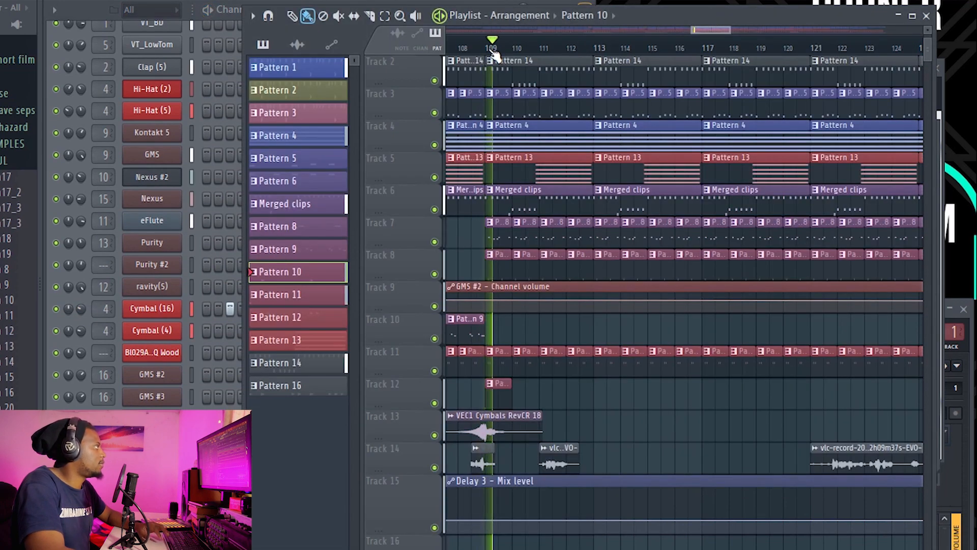
pyautogui.scroll(-1, 561, 52)
pyautogui.moveTo(725, 31); pyautogui.dragTo(746, 29)
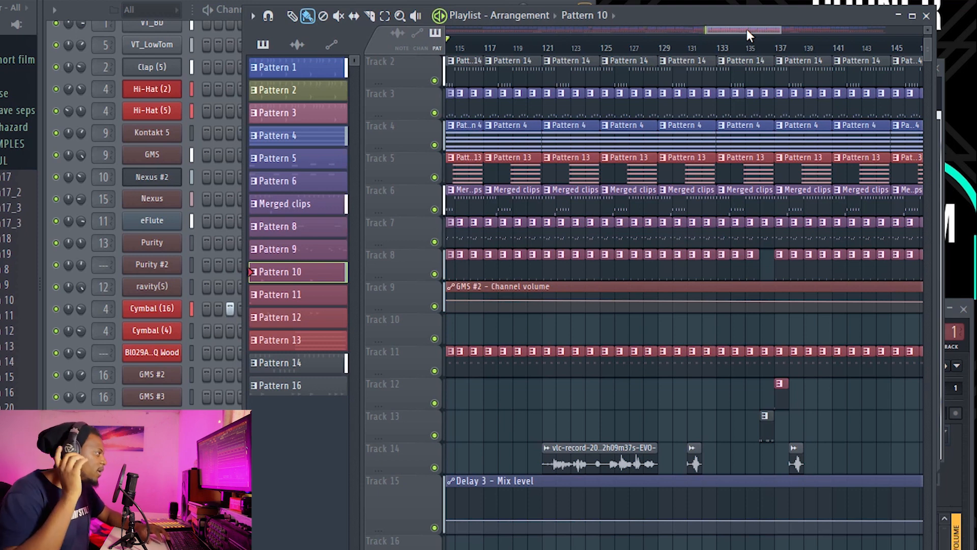
pyautogui.scroll(4, 779, 48)
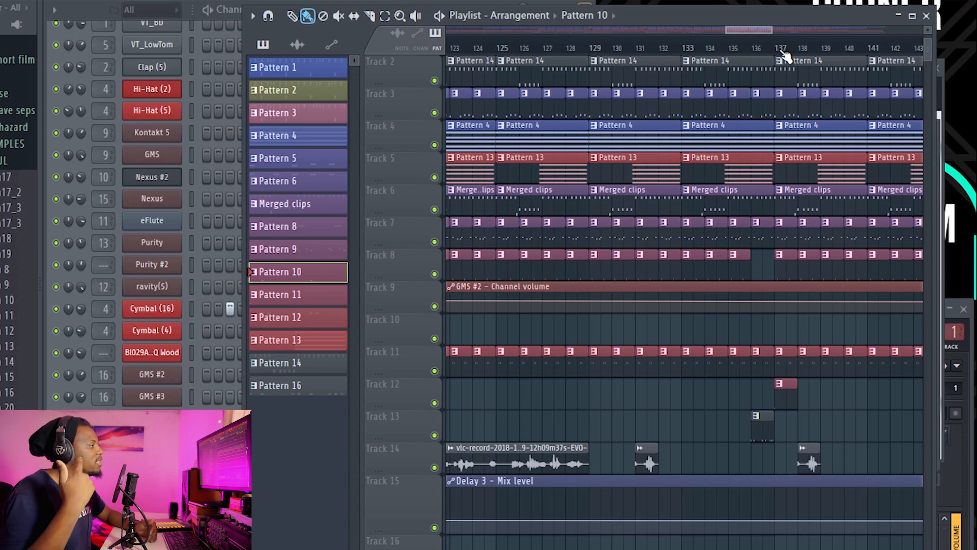
# Step: Play the transition from about bar 135 past bar 137, examine the clips on Tracks 12 and 13, and stop playback
pyautogui.click(742, 47)
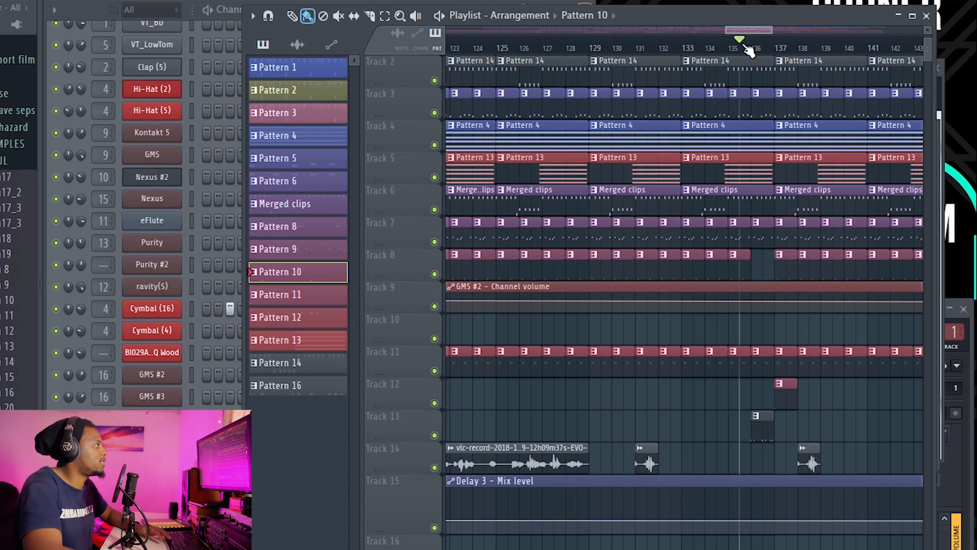
pyautogui.press('space')
pyautogui.scroll(4, 772, 47)
pyautogui.scroll(-3, 774, 51)
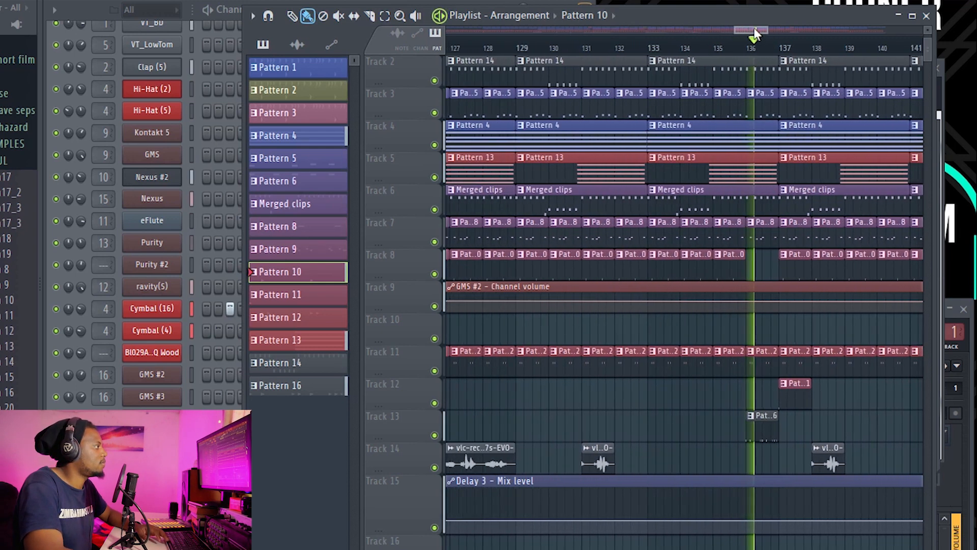
pyautogui.scroll(-3, 699, 56)
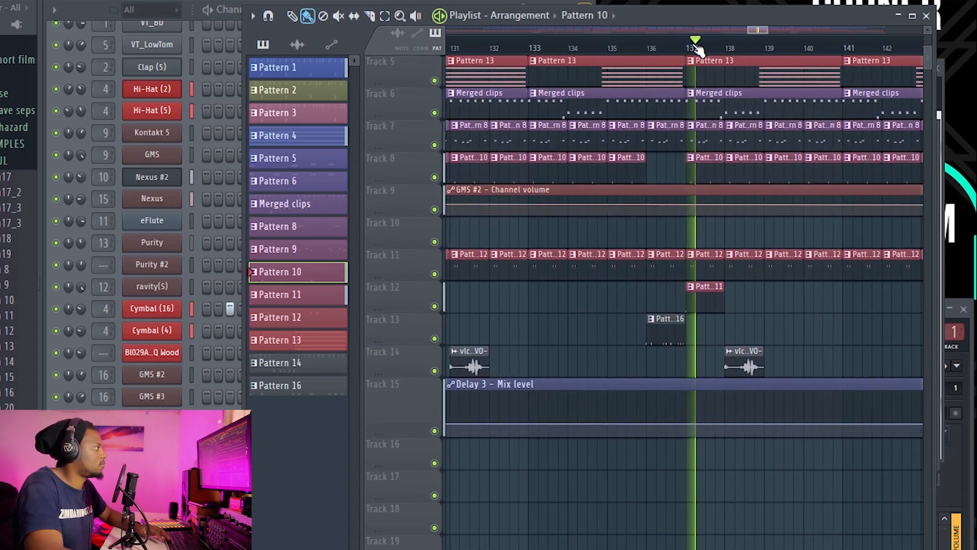
pyautogui.scroll(3, 697, 51)
pyautogui.scroll(-3, 695, 49)
pyautogui.press('space')
# Step: Solo Track 13, play its Pattern 16 clip on its own and stop playback
pyautogui.scroll(5, 694, 54)
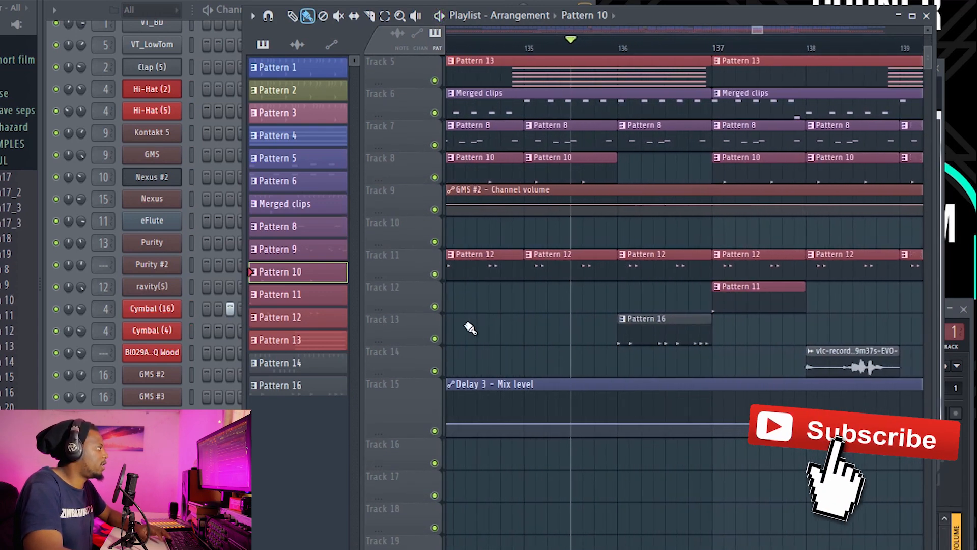
pyautogui.keyDown('ctrl'); pyautogui.click(434, 339); pyautogui.keyUp('ctrl')
pyautogui.press('space')
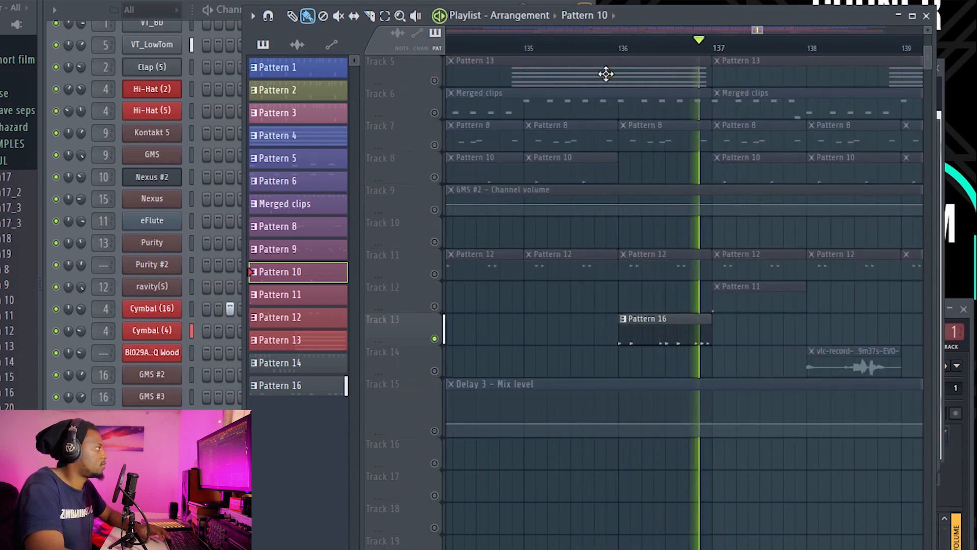
pyautogui.press('space')
# Step: Open Pattern 16 and examine its VT_BD, VT_LowTom, Clap (5) and Cymbal (4) steps in the channel rack
pyautogui.doubleClick(670, 327)
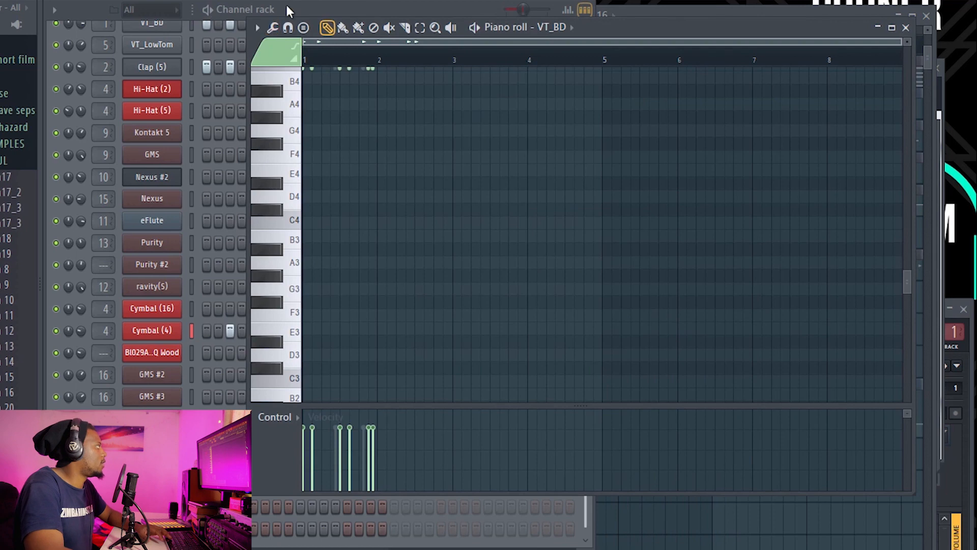
pyautogui.click(266, 10)
pyautogui.scroll(2, 224, 70)
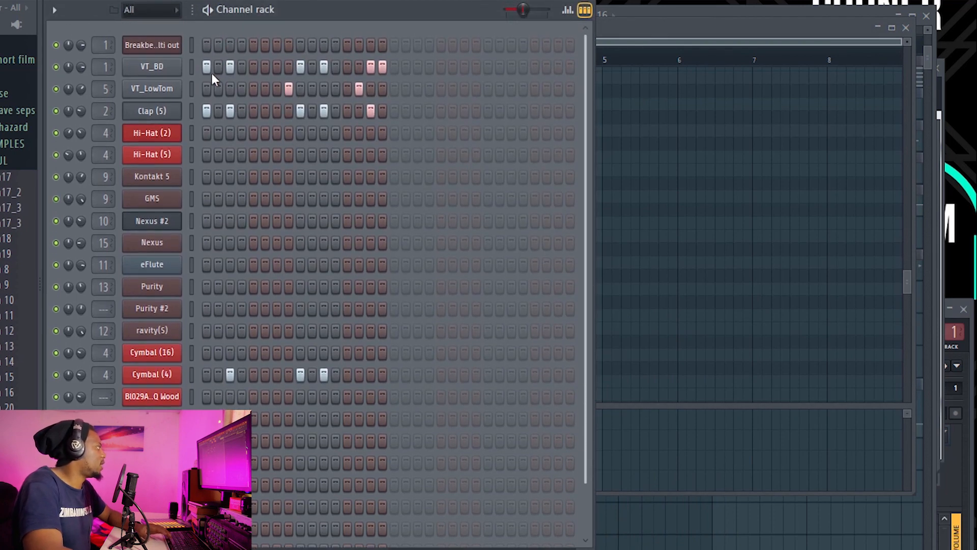
pyautogui.scroll(-1, 243, 292)
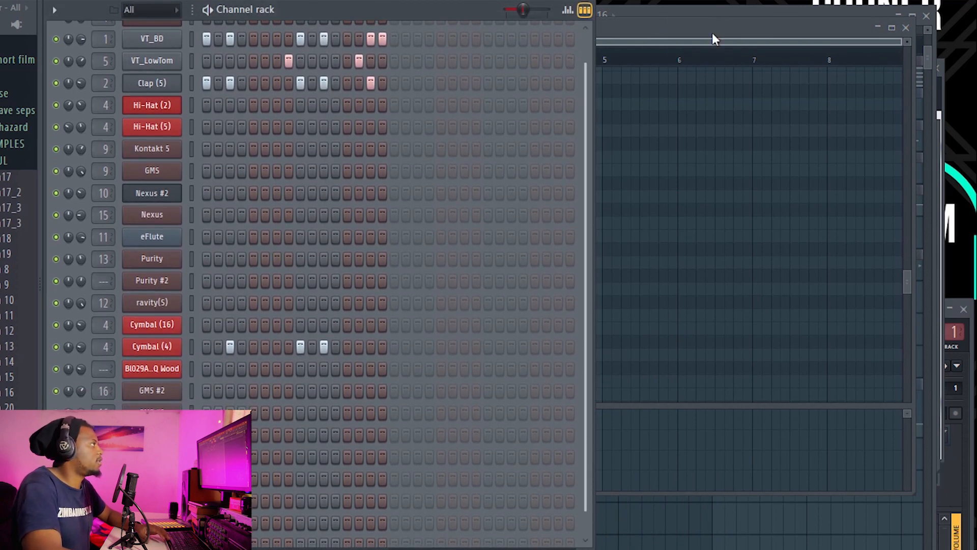
# Step: Return to the playlist and replay the soloed Pattern 16 fill from just before bar 136
pyautogui.click(722, 9)
pyautogui.click(593, 48)
pyautogui.press('space')
pyautogui.scroll(-2, 639, 50)
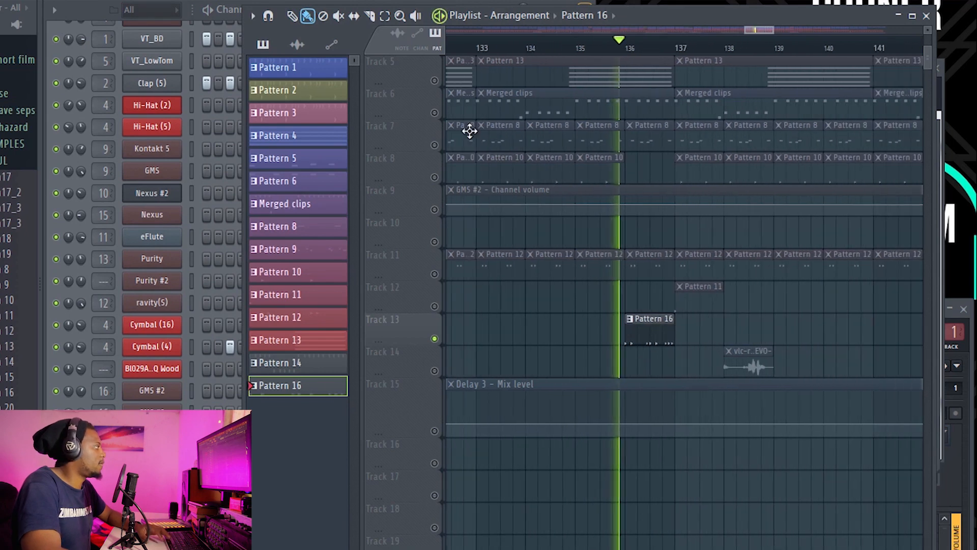
# Step: Unsolo Track 13, play the full mix through the transition at bar 137, and maximize the playlist with the whole arrangement in view
pyautogui.keyDown('ctrl'); pyautogui.click(434, 339); pyautogui.keyUp('ctrl')
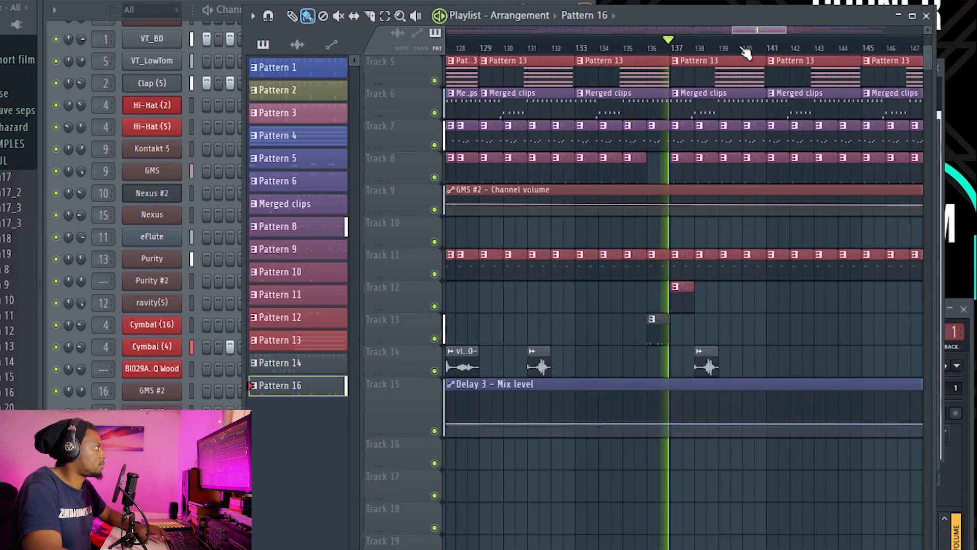
pyautogui.scroll(-3, 758, 46)
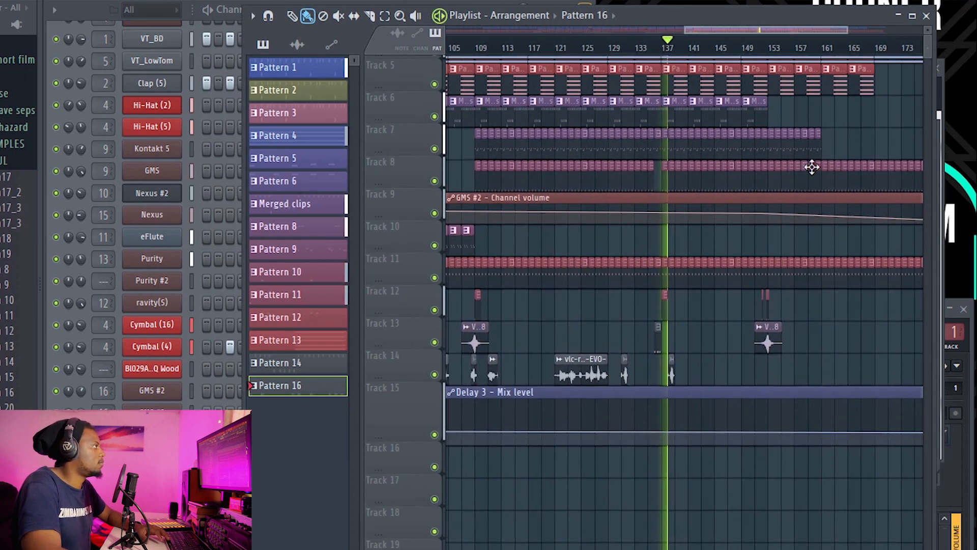
pyautogui.scroll(4, 811, 167)
pyautogui.scroll(-4, 752, 54)
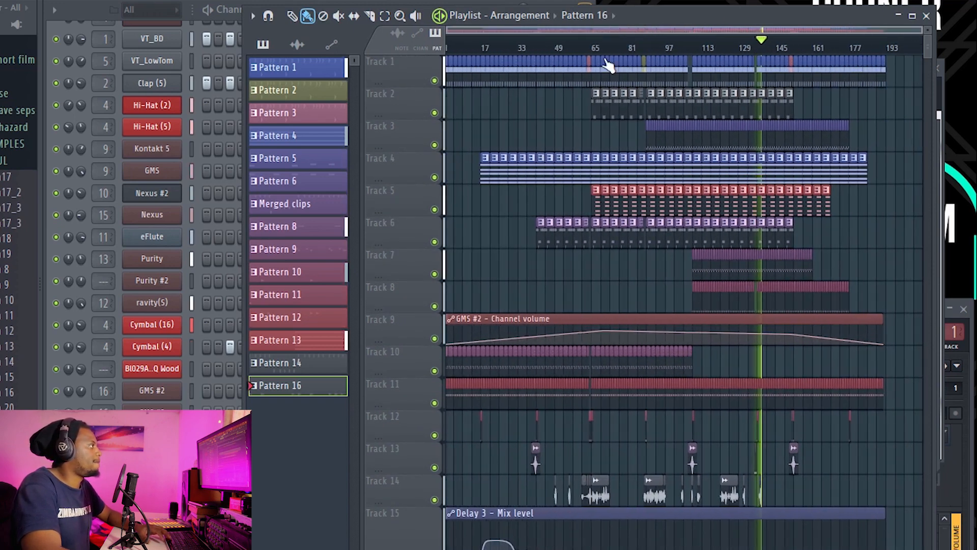
pyautogui.doubleClick(807, 21)
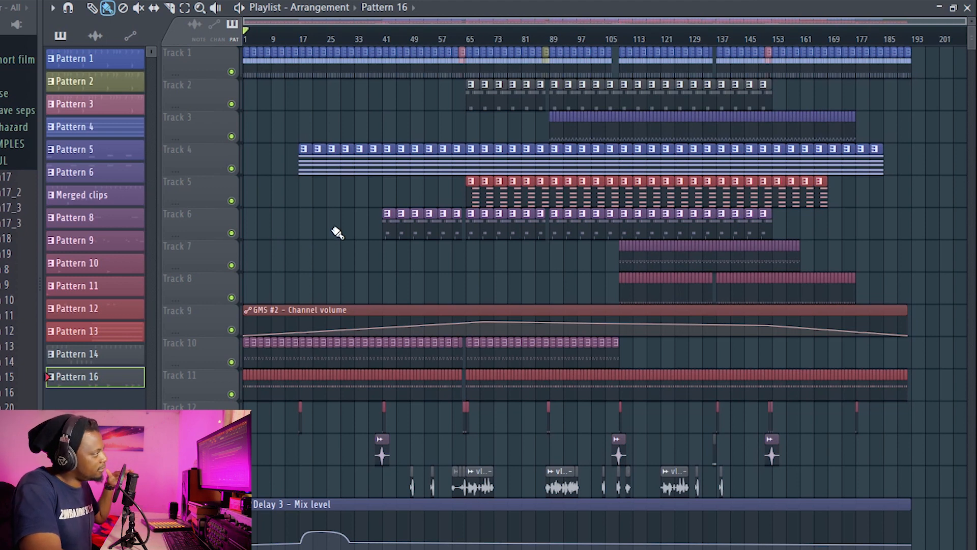
# Step: Place the playhead at bar 109 and at bar 153 to examine where the arrangement's sections change
pyautogui.click(624, 37)
pyautogui.moveTo(620, 42)
pyautogui.mouseDown()
pyautogui.moveTo(557, 38)
pyautogui.moveTo(620, 40)
pyautogui.mouseUp()
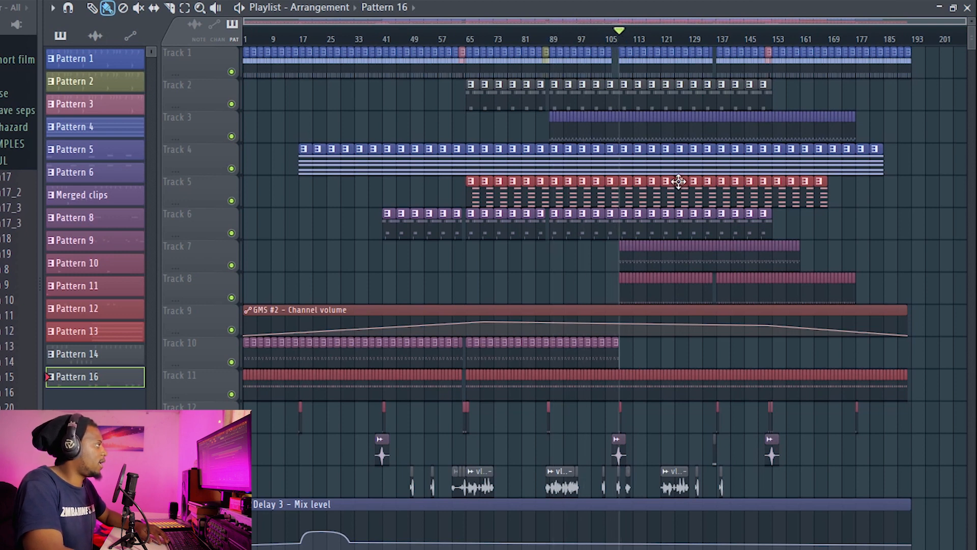
pyautogui.click(777, 43)
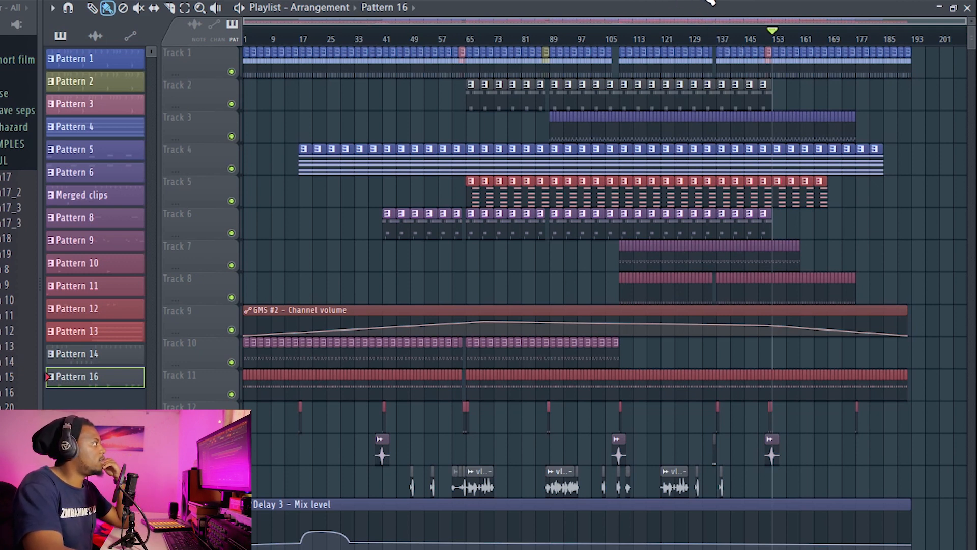
# Step: Open the mixer and select the Master track to examine its effect slots
pyautogui.press('F9')
pyautogui.moveTo(687, 131); pyautogui.dragTo(729, 97)
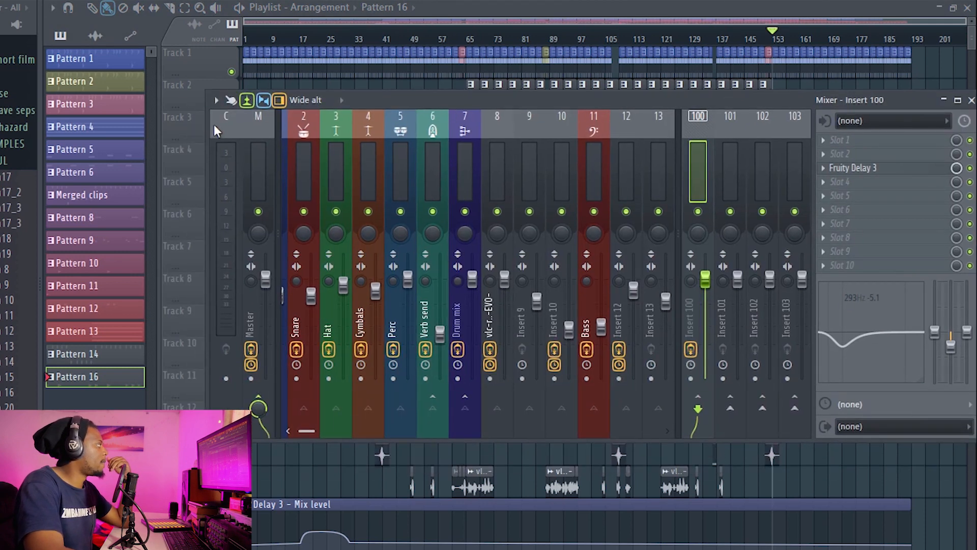
pyautogui.click(258, 199)
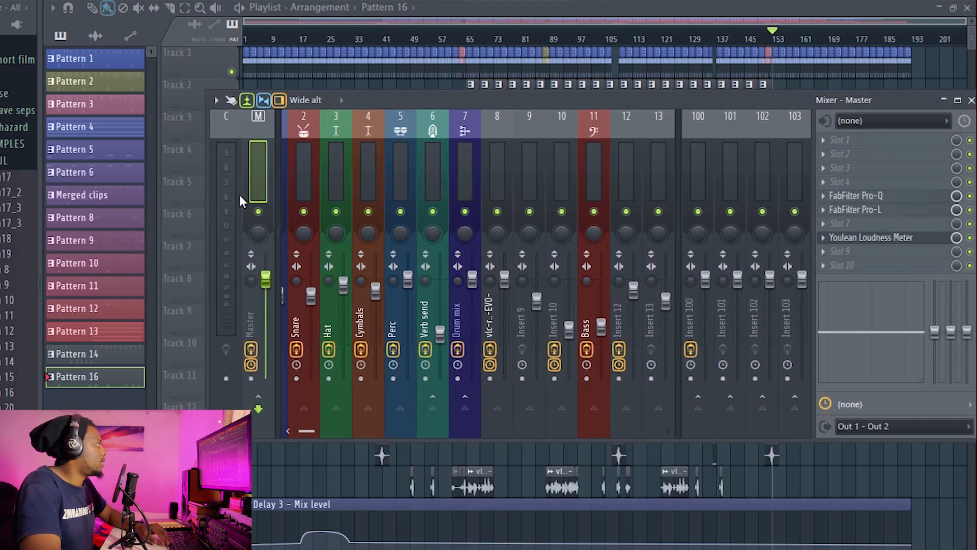
pyautogui.moveTo(418, 103); pyautogui.dragTo(399, 125)
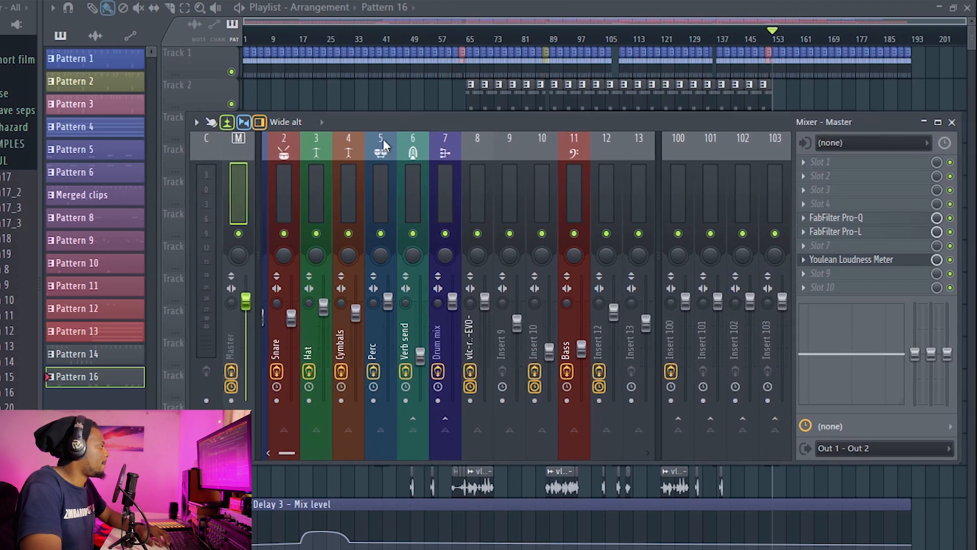
# Step: Open FabFilter Pro-Q on the Master track and examine its overall EQ curve
pyautogui.click(837, 217)
pyautogui.moveTo(552, 91); pyautogui.dragTo(513, 101)
pyautogui.moveTo(444, 102); pyautogui.dragTo(482, 88)
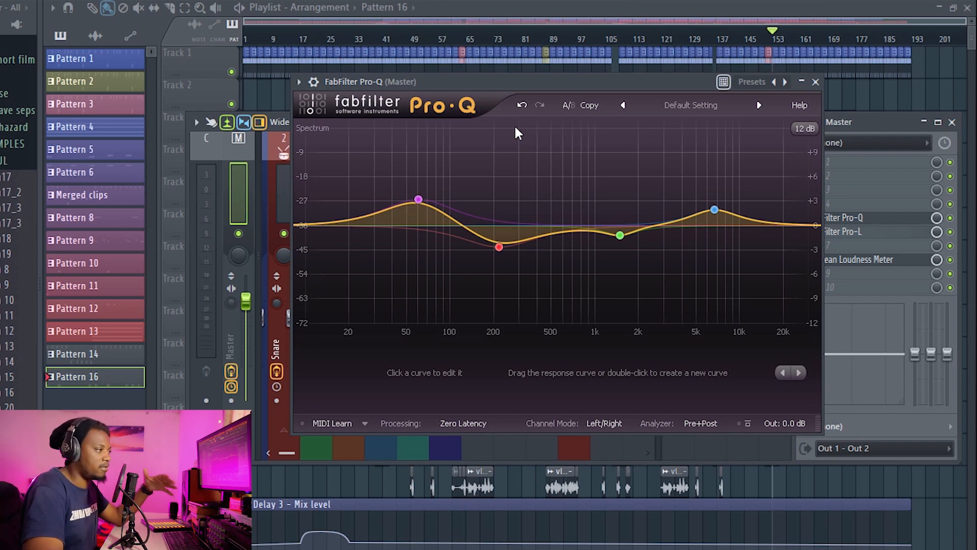
pyautogui.moveTo(499, 90); pyautogui.dragTo(528, 89)
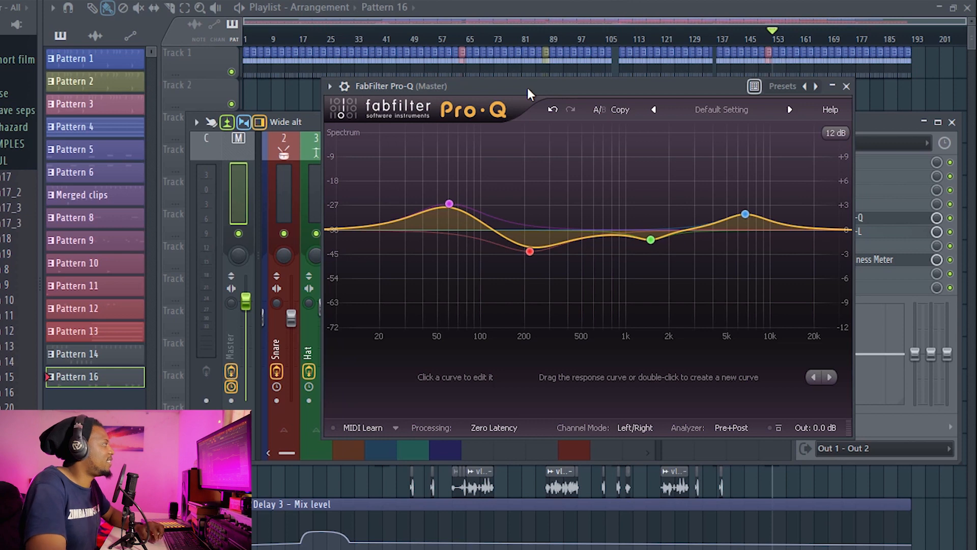
# Step: Hide the mixer, inspect the Pro-Q upper-mid cut and high-frequency boost bands, and move the plugin window clear of the upper playlist tracks
pyautogui.moveTo(543, 91); pyautogui.dragTo(424, 79)
pyautogui.press('F9')
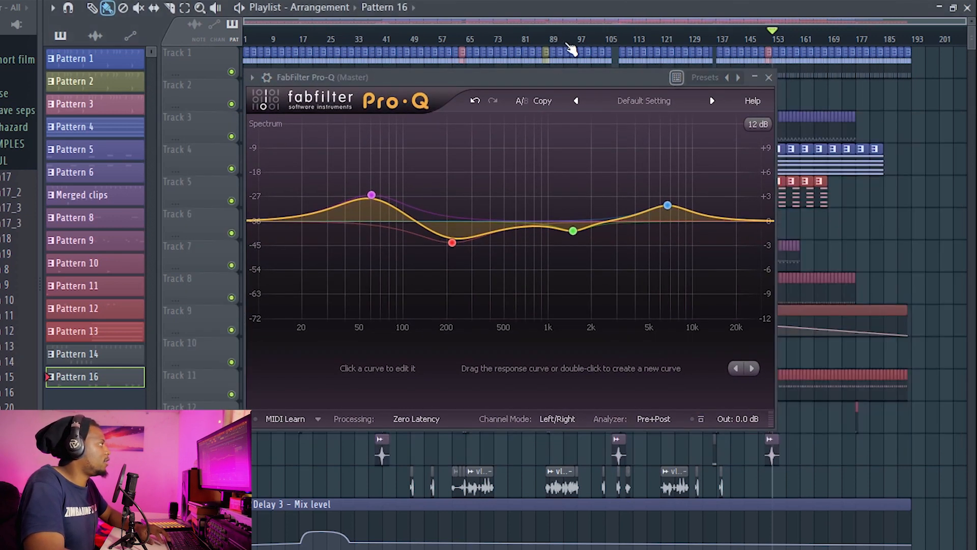
pyautogui.moveTo(627, 81); pyautogui.dragTo(635, 158)
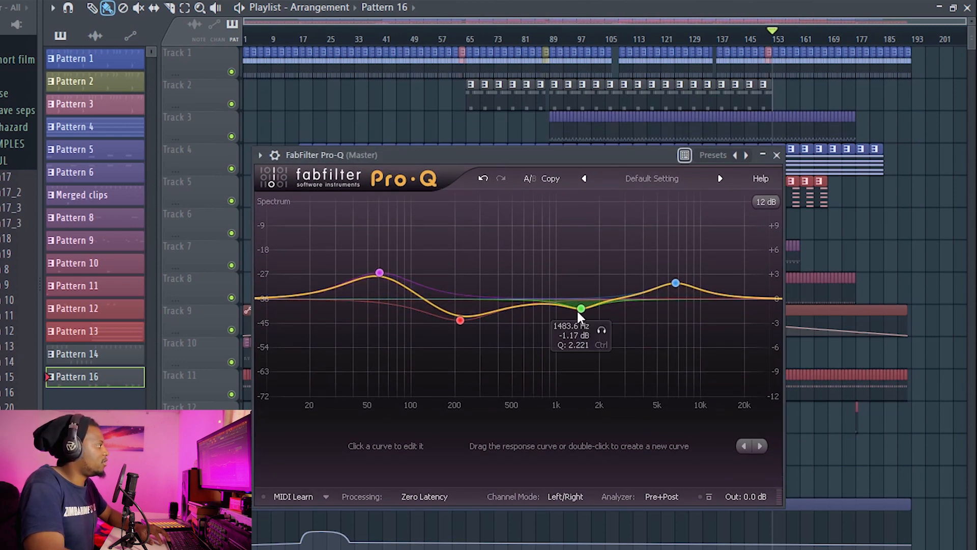
pyautogui.click(676, 283)
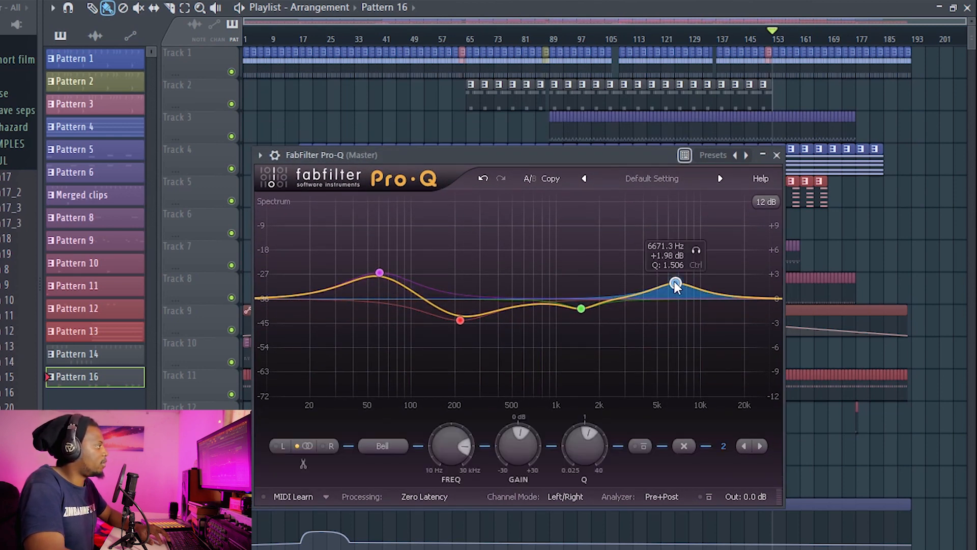
pyautogui.moveTo(582, 155); pyautogui.dragTo(595, 172)
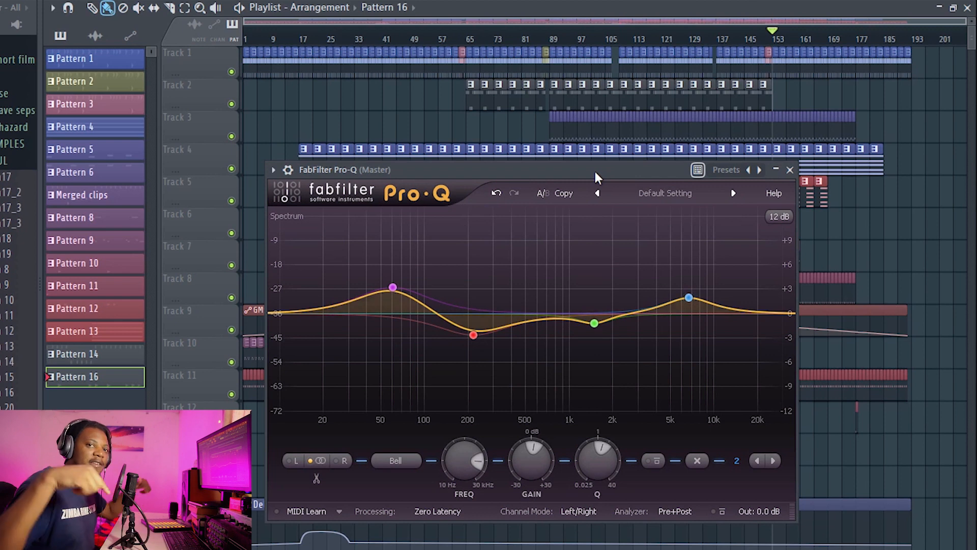
pyautogui.moveTo(596, 176); pyautogui.dragTo(650, 262)
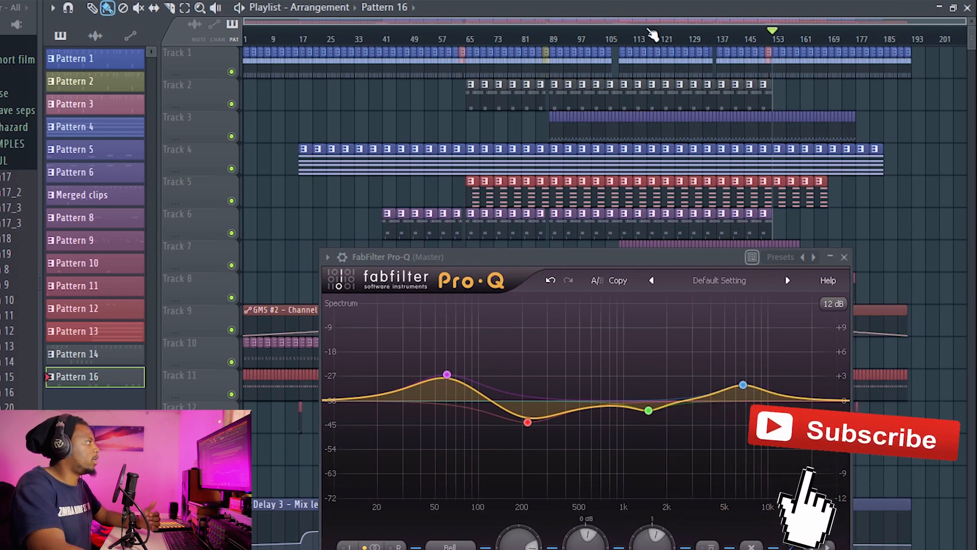
# Step: Select the playlist time range from bar 109 to bar 137
pyautogui.scroll(3, 672, 41)
pyautogui.moveTo(609, 40); pyautogui.dragTo(705, 14)
pyautogui.moveTo(766, 45); pyautogui.dragTo(768, 44)
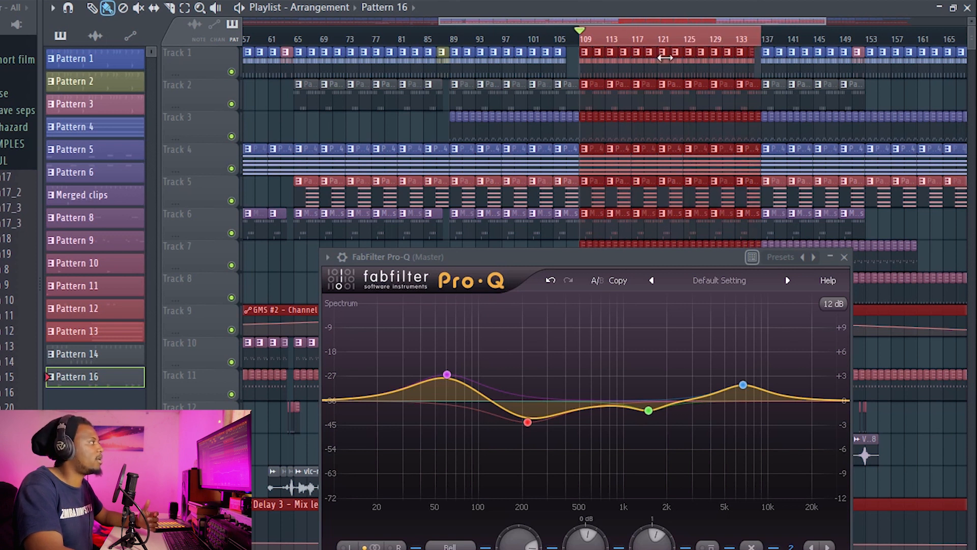